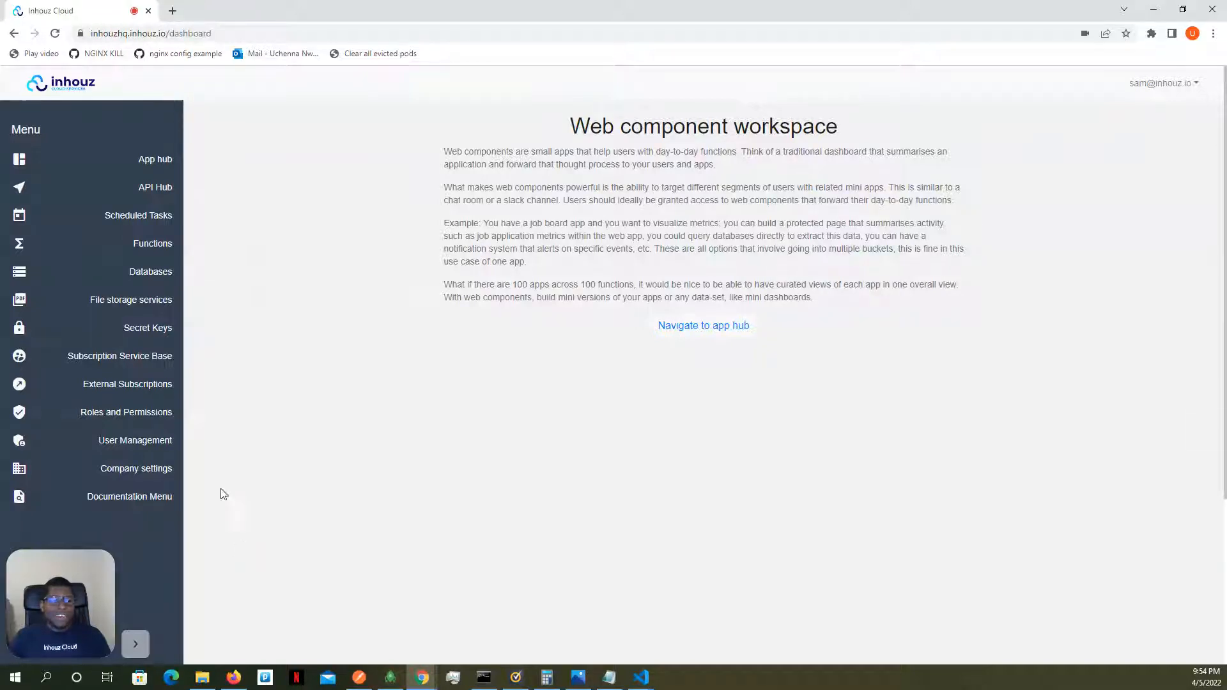
# Open the functions workspace and start a new function named demoFunction.
pyautogui.click(153, 246)
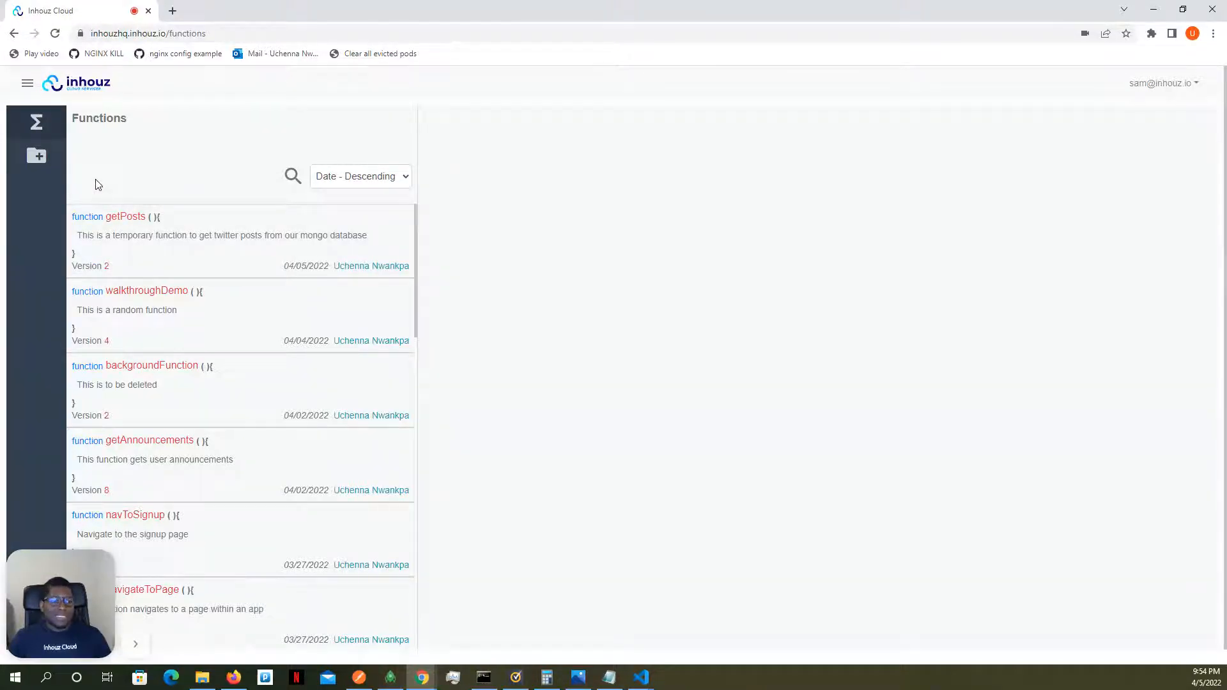
pyautogui.click(36, 156)
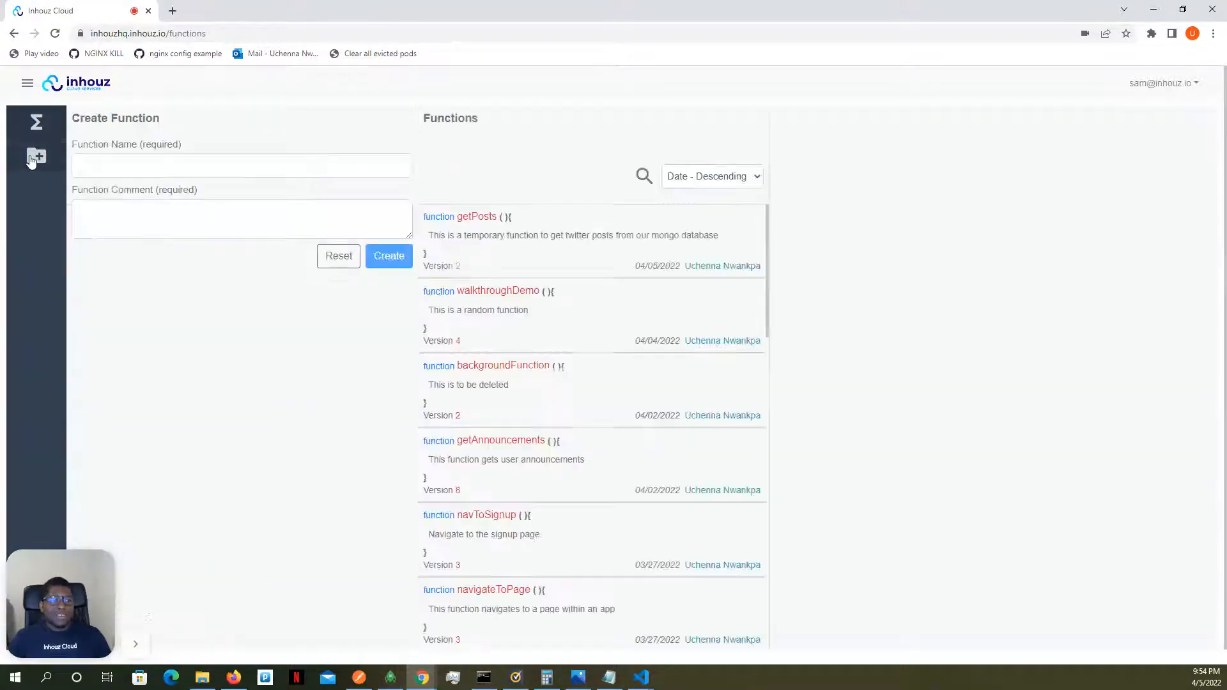
pyautogui.click(98, 159)
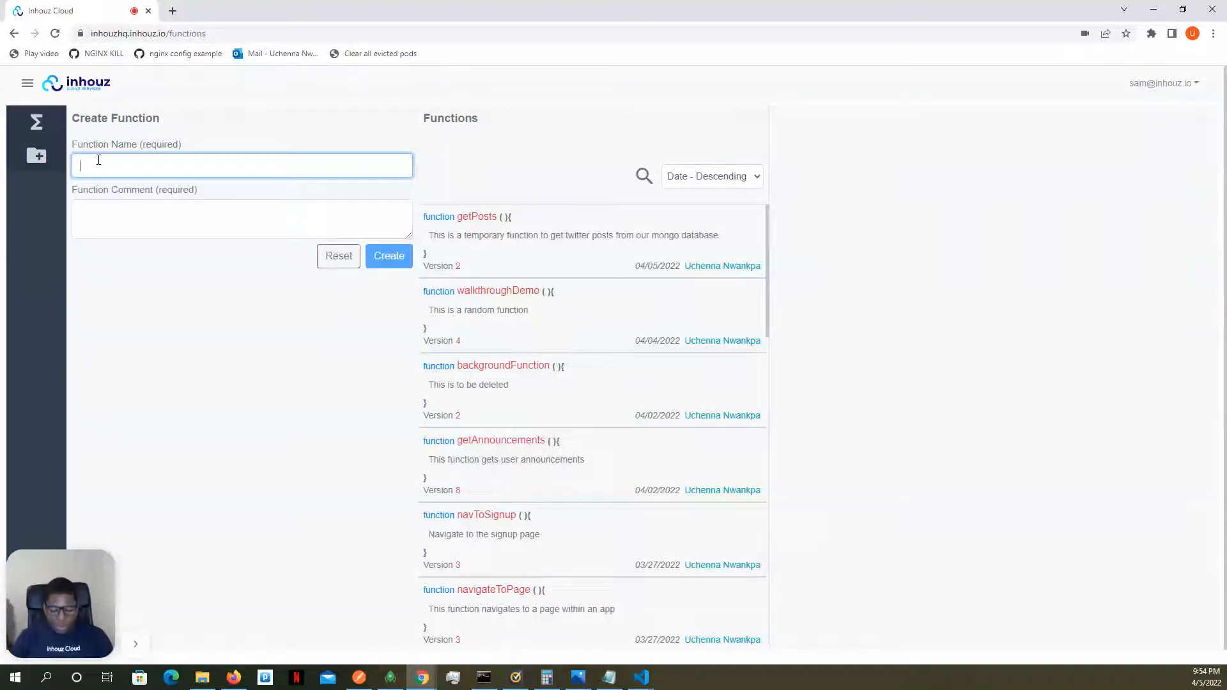
pyautogui.write('demoFunction')
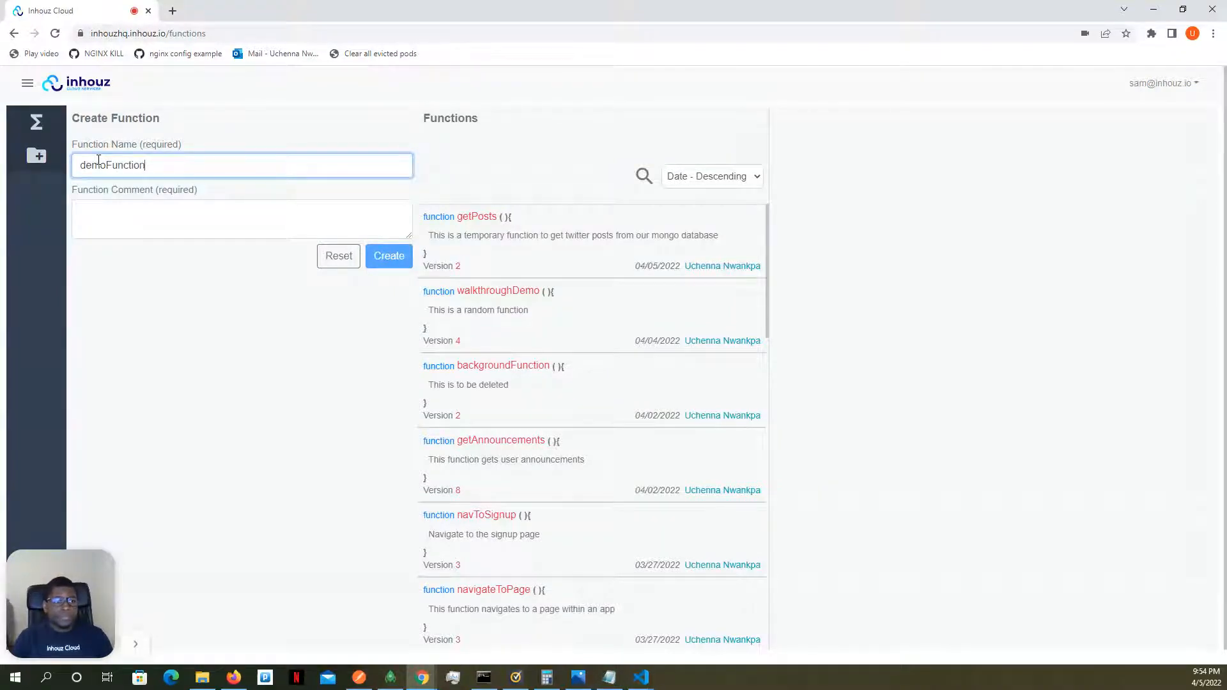
# Give the new function the comment "This is a function to demo functions" and create it.
pyautogui.click(106, 229)
pyautogui.write('T')
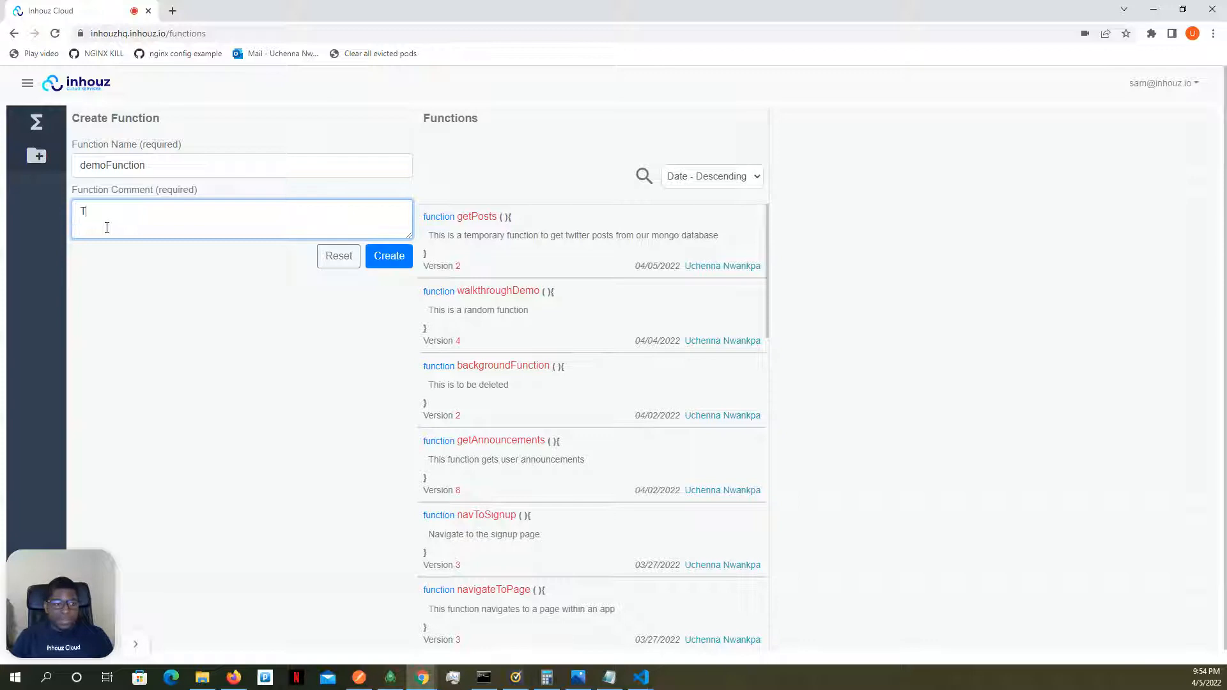
pyautogui.write('his is adum')
pyautogui.press('BackSpace')
pyautogui.press('BackSpace')
pyautogui.press('BackSpace')
pyautogui.write('func')
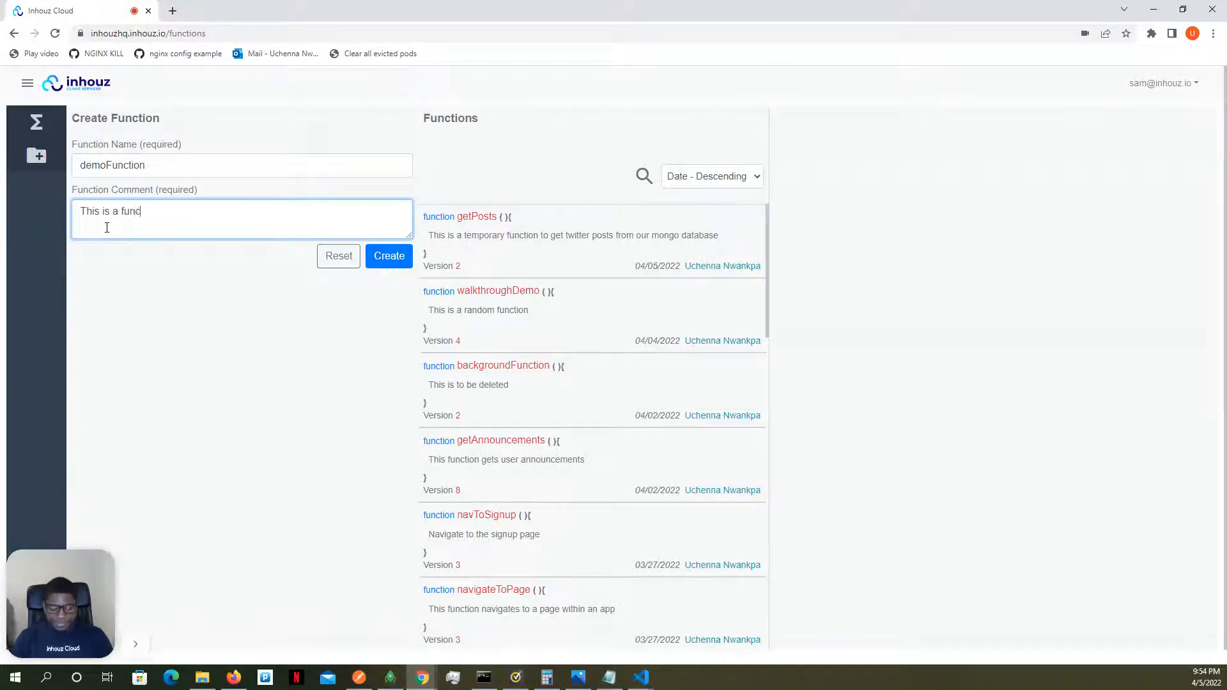
pyautogui.write('tion to demo functions')
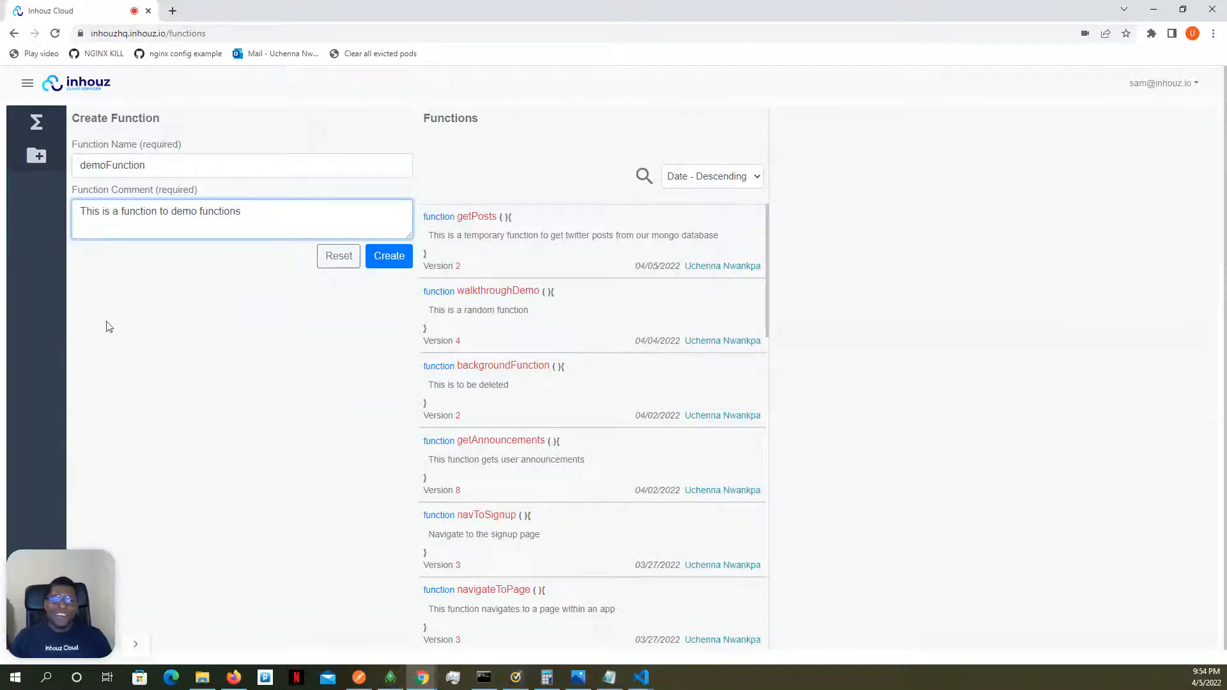
pyautogui.click(374, 260)
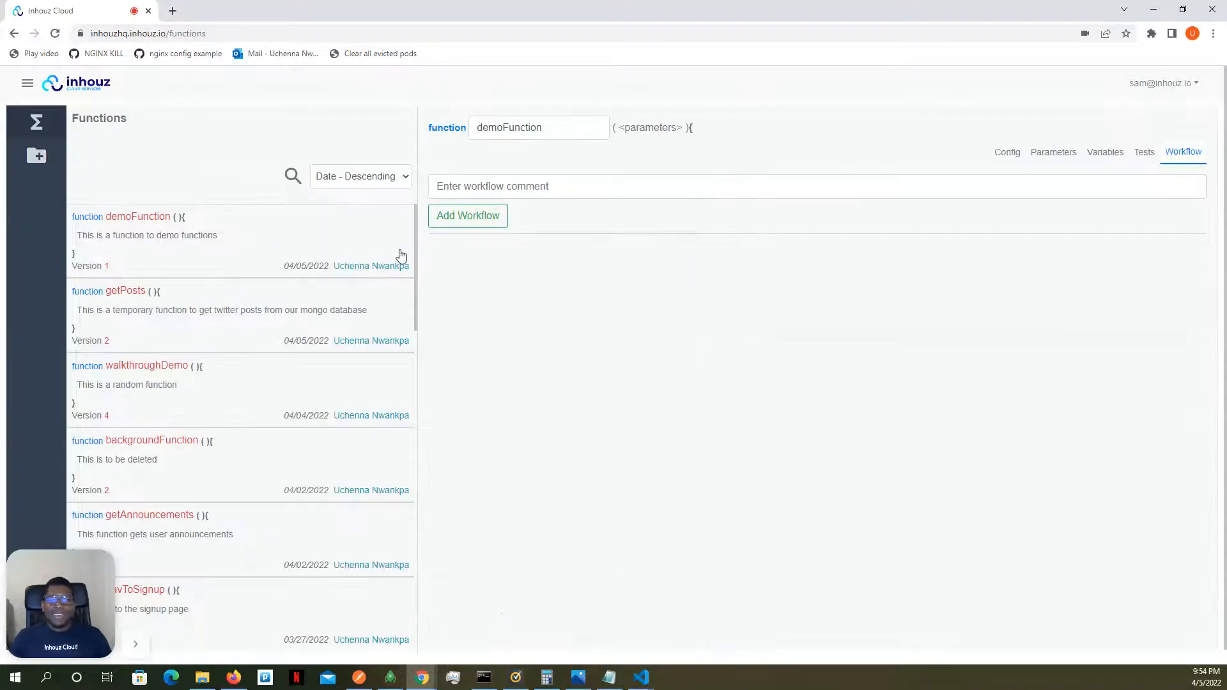
# Add a workflow with the comment "logic" to demoFunction.
pyautogui.click(645, 188)
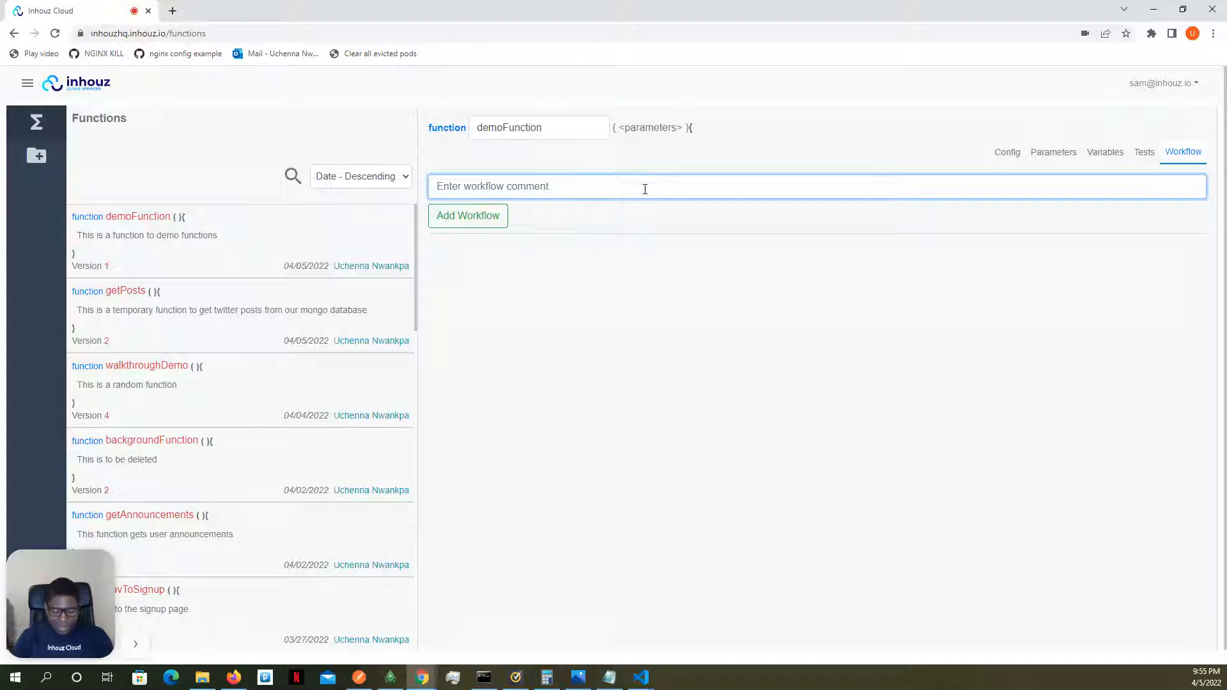
pyautogui.write('logic')
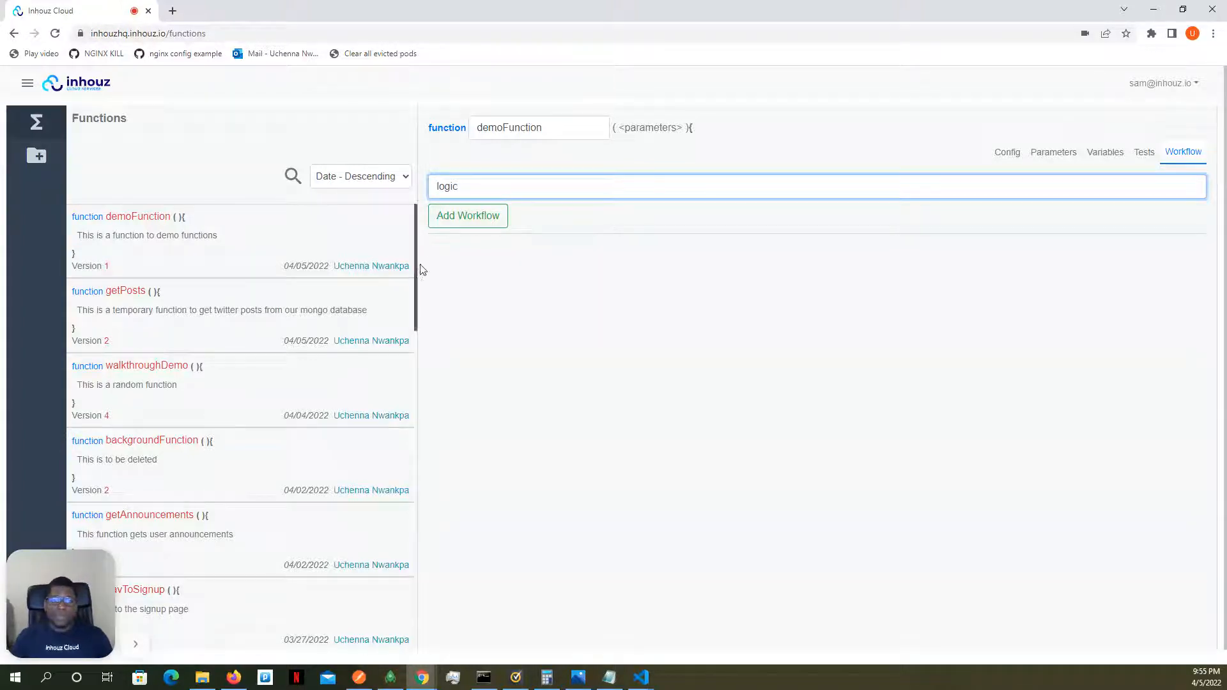
pyautogui.click(473, 219)
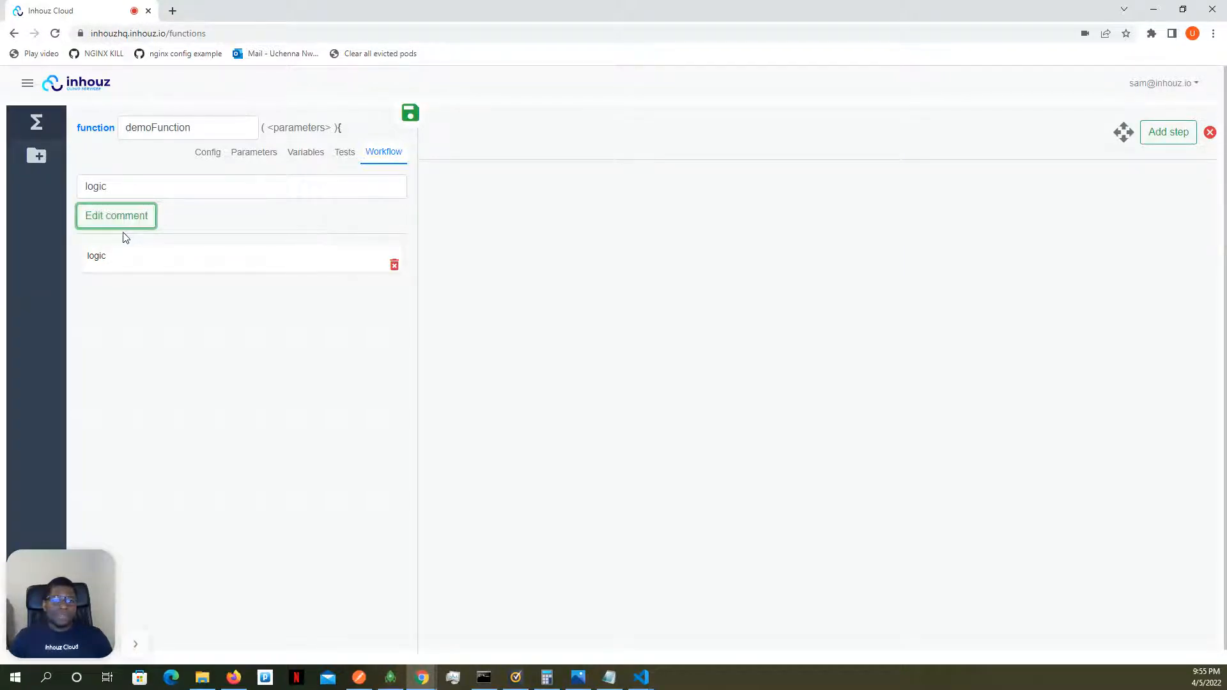
# Add a second workflow with the comment "logic 2" to demoFunction and delete it again.
pyautogui.click(1210, 132)
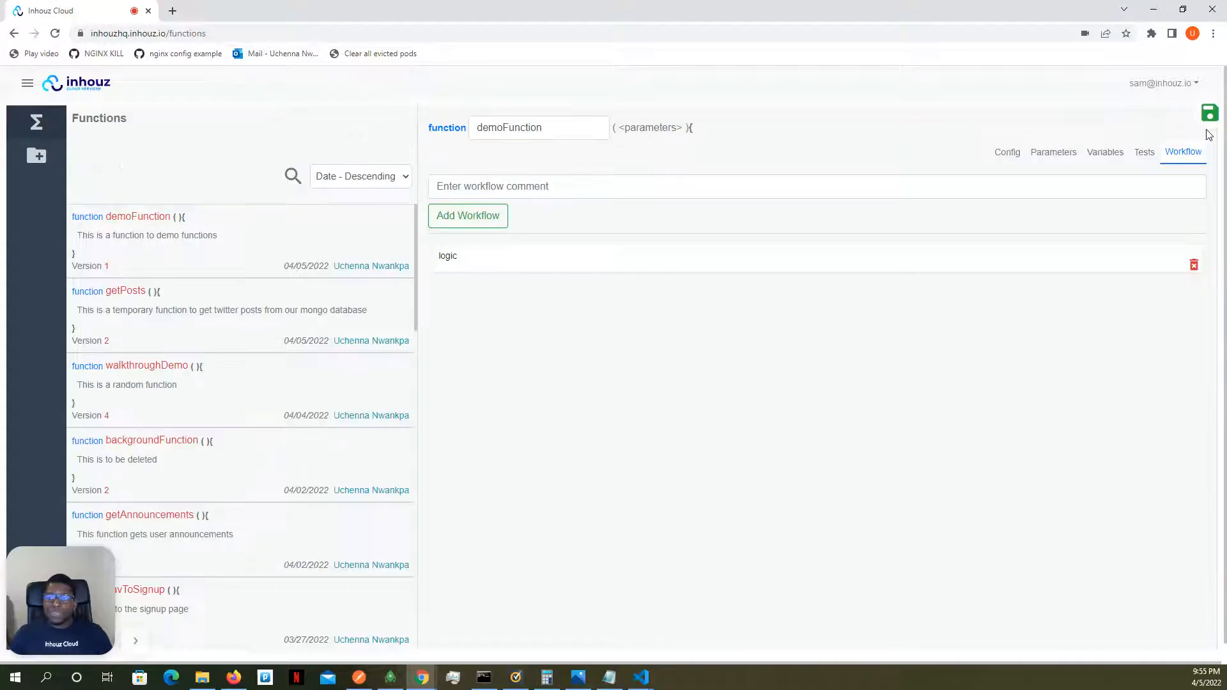
pyautogui.click(666, 183)
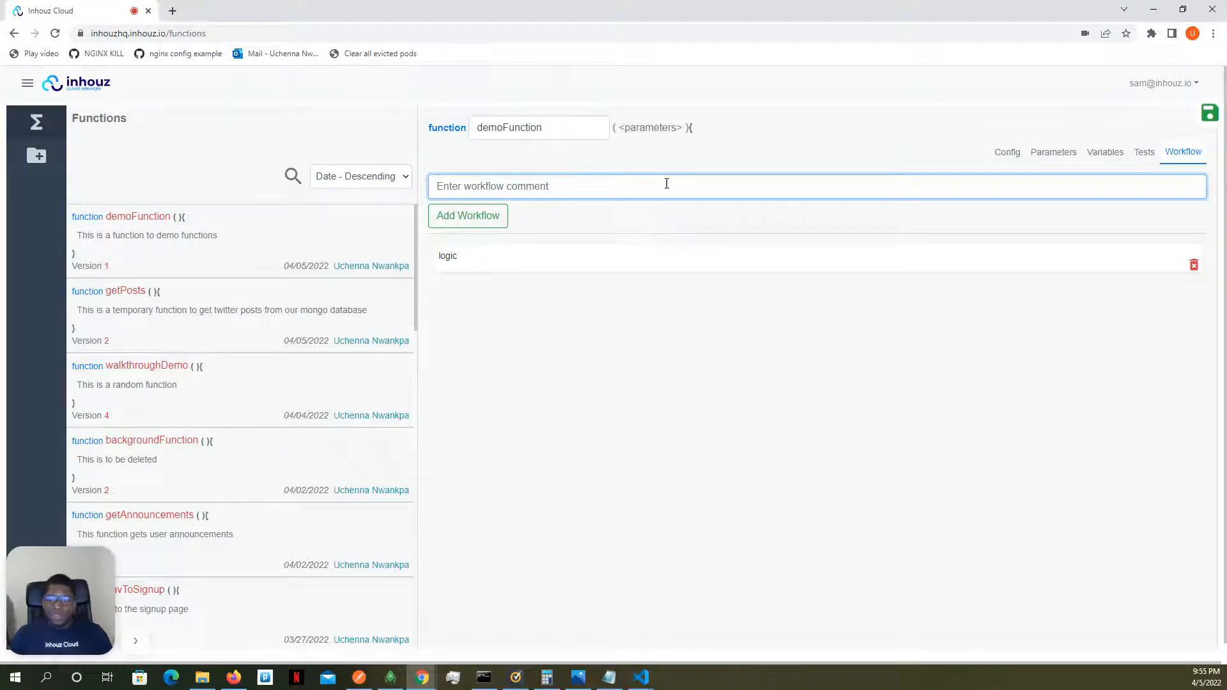
pyautogui.write('logi')
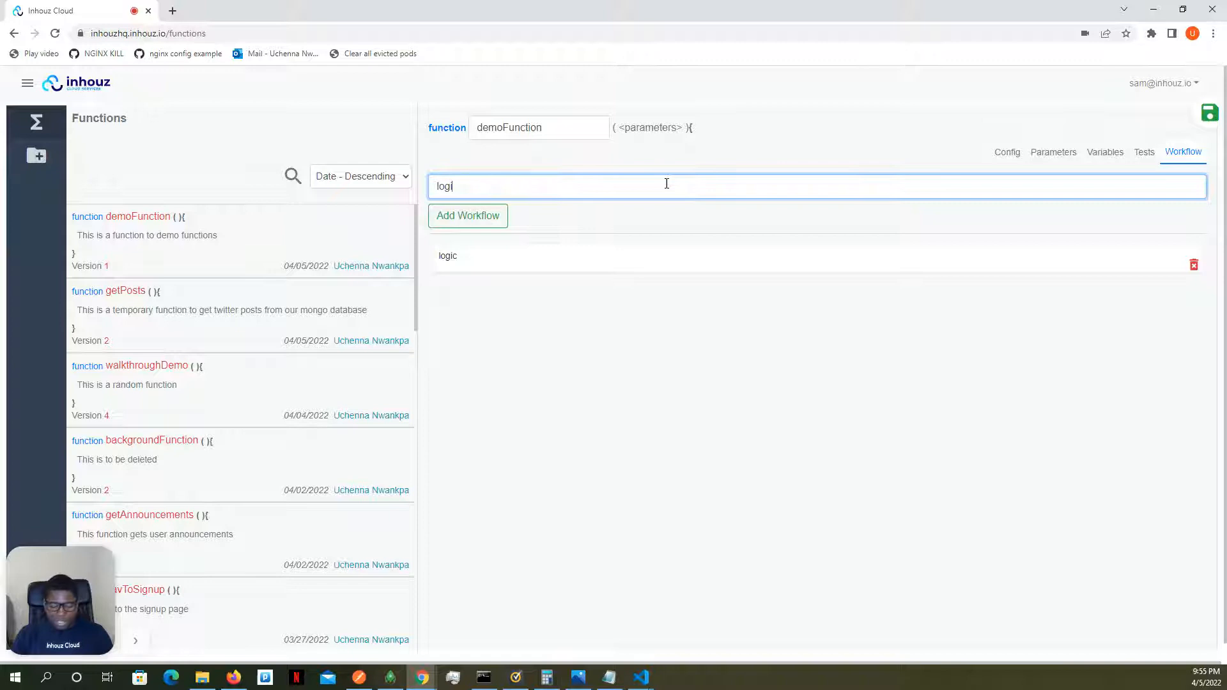
pyautogui.write('c 2')
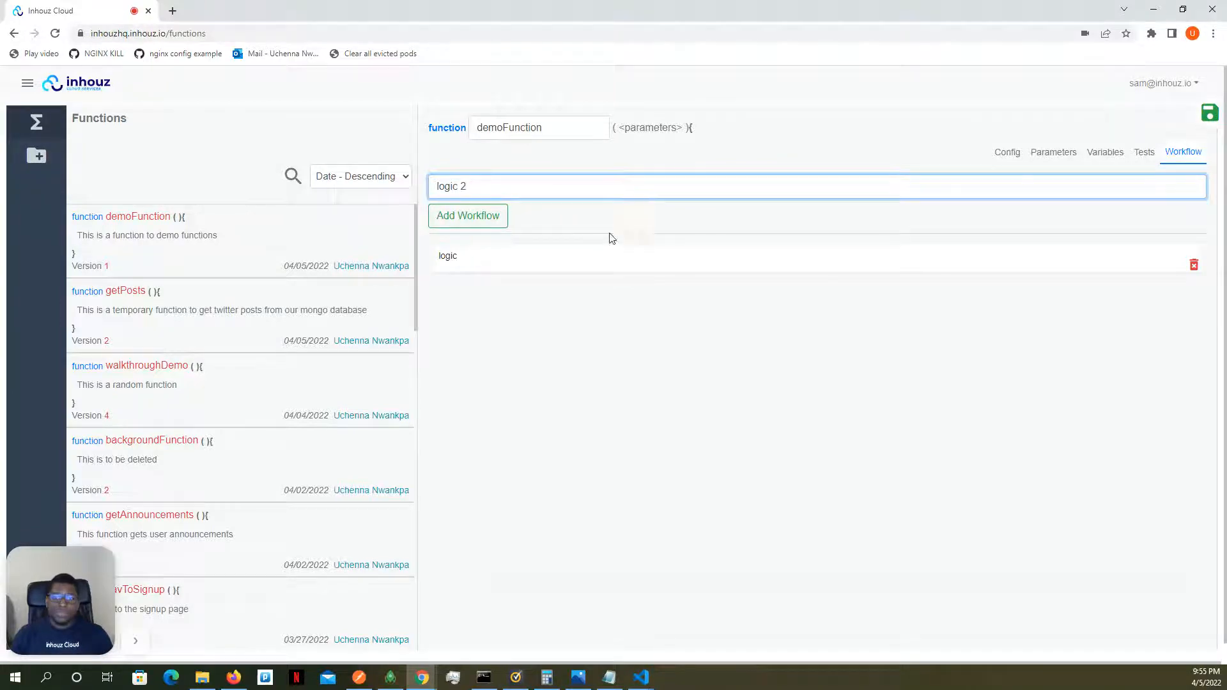
pyautogui.click(505, 221)
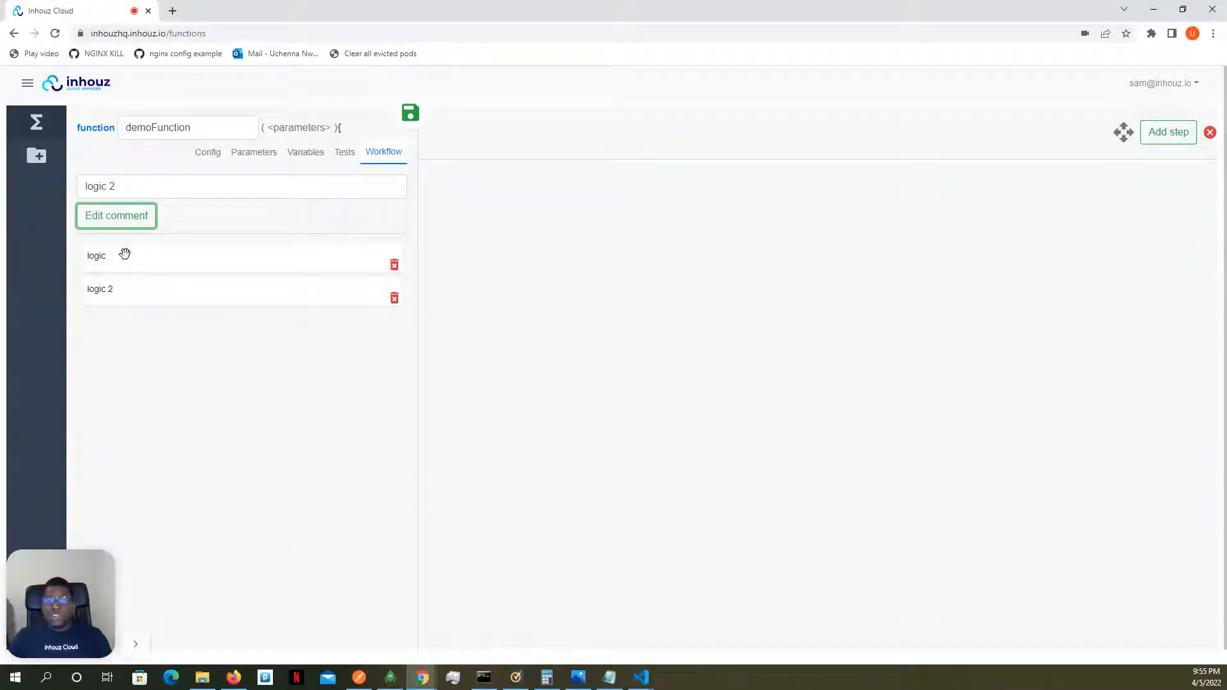
pyautogui.moveTo(124, 261)
pyautogui.mouseDown()
pyautogui.moveTo(123, 304)
pyautogui.moveTo(124, 256)
pyautogui.mouseUp()
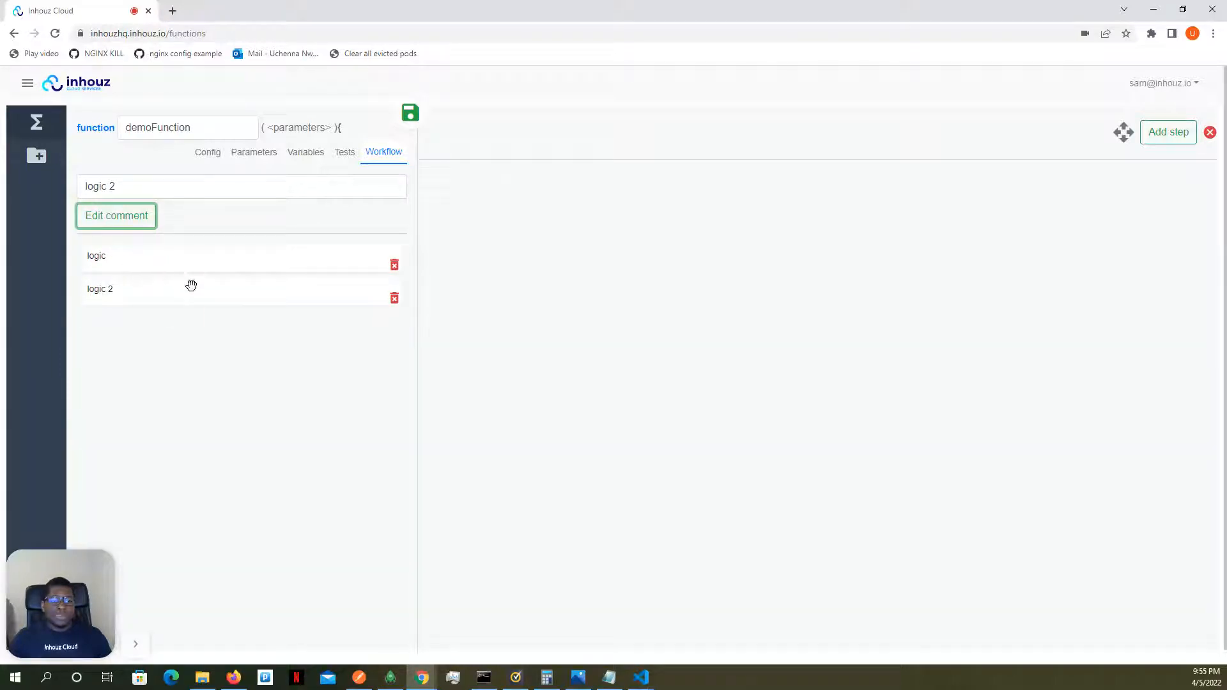
pyautogui.click(394, 300)
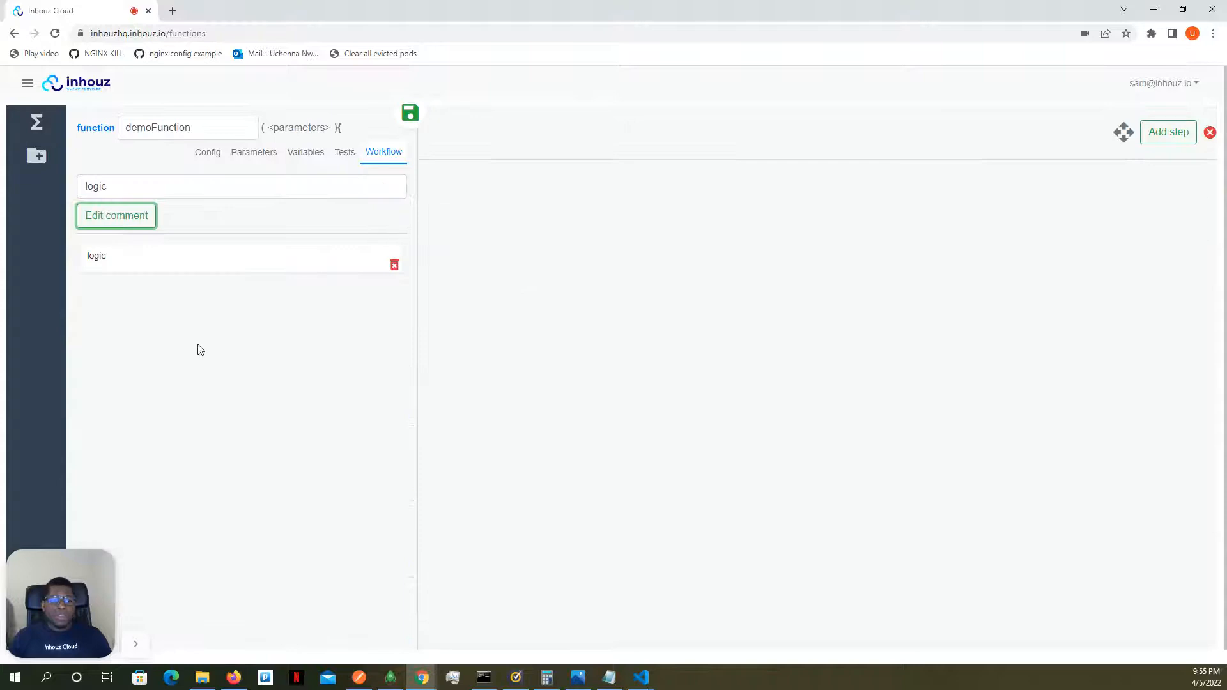
pyautogui.click(136, 643)
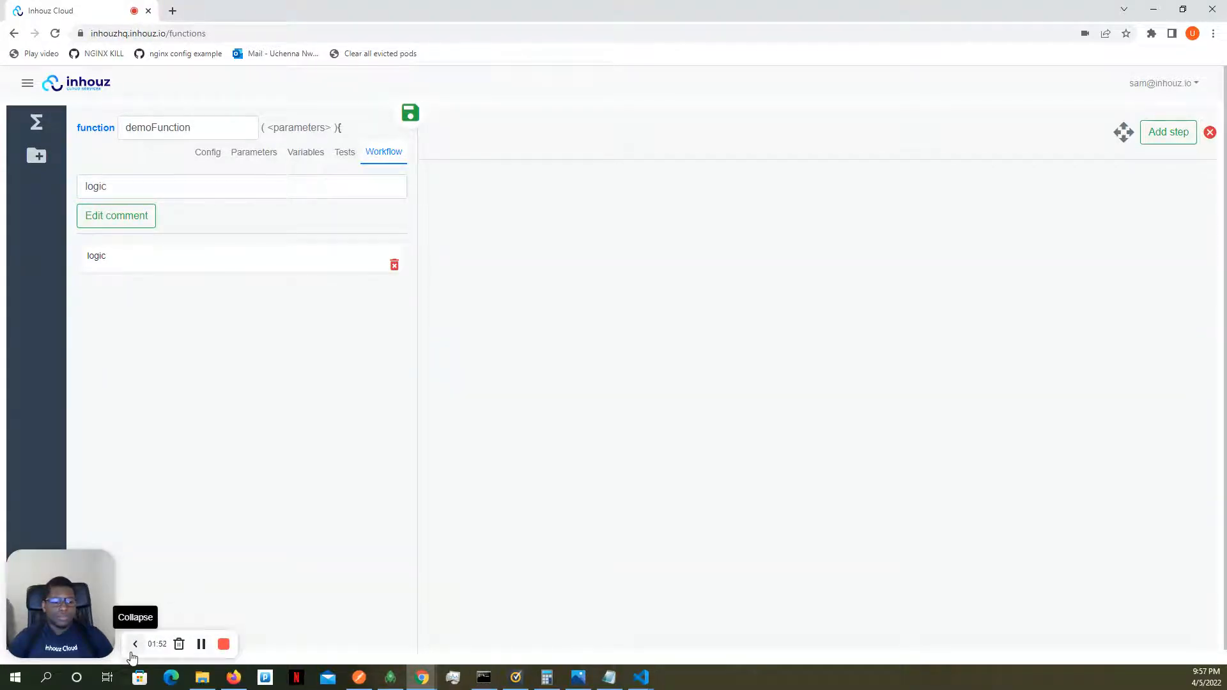
pyautogui.click(136, 643)
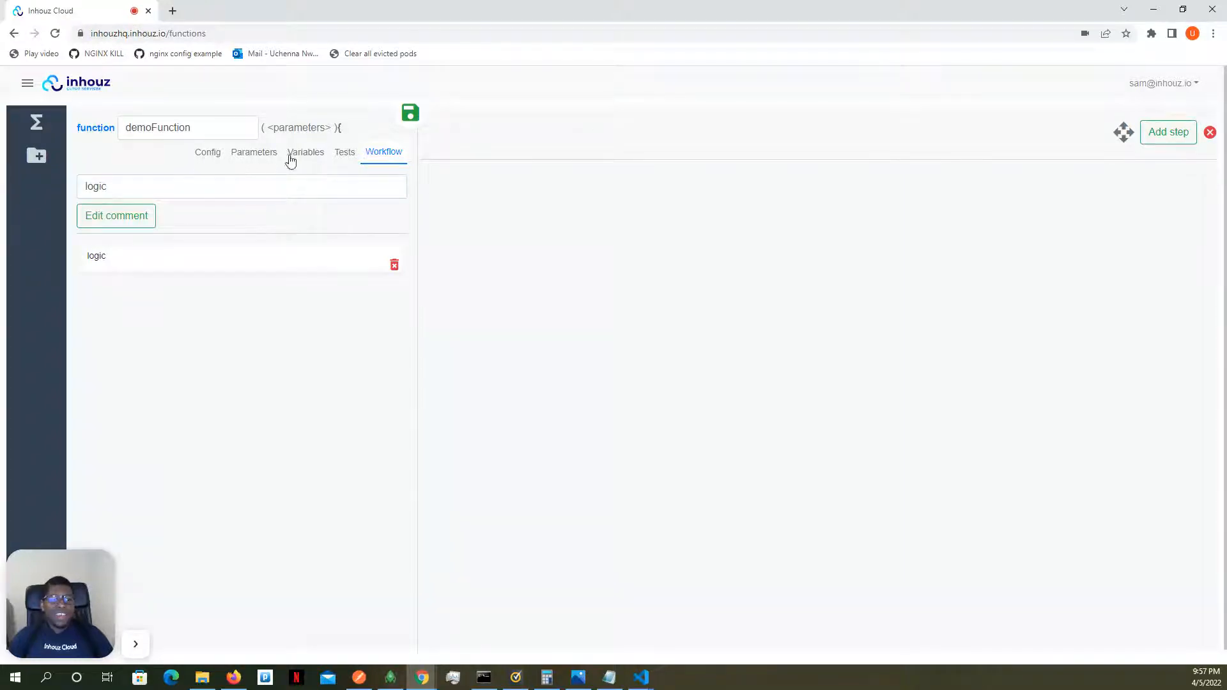
# Try restricting access in demoFunction's configuration, view the selectable read permissions, and turn the restriction off again.
pyautogui.click(210, 156)
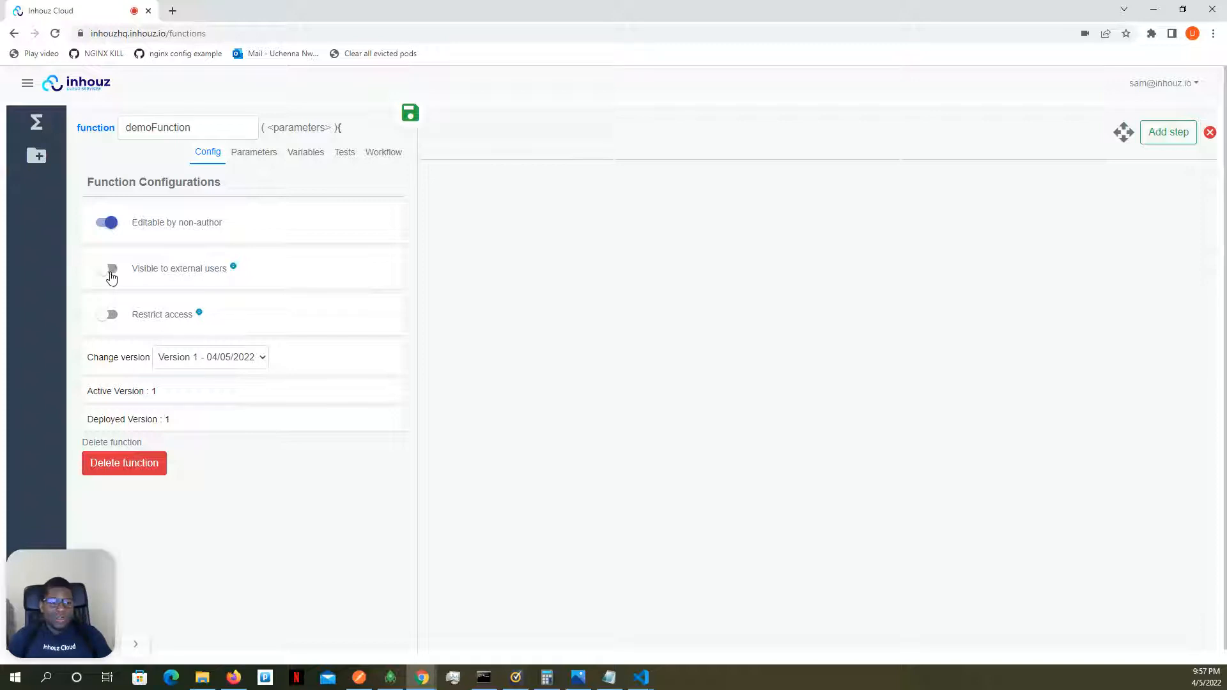
pyautogui.click(107, 316)
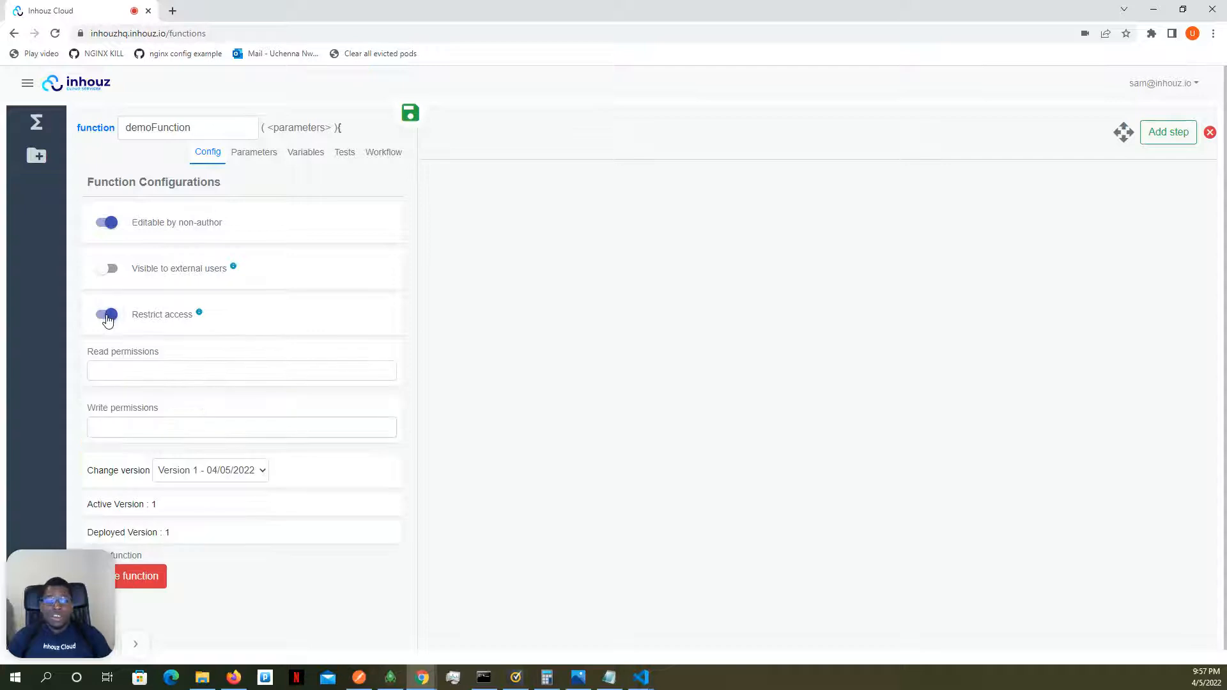
pyautogui.scroll(-1, 102, 332)
pyautogui.click(105, 353)
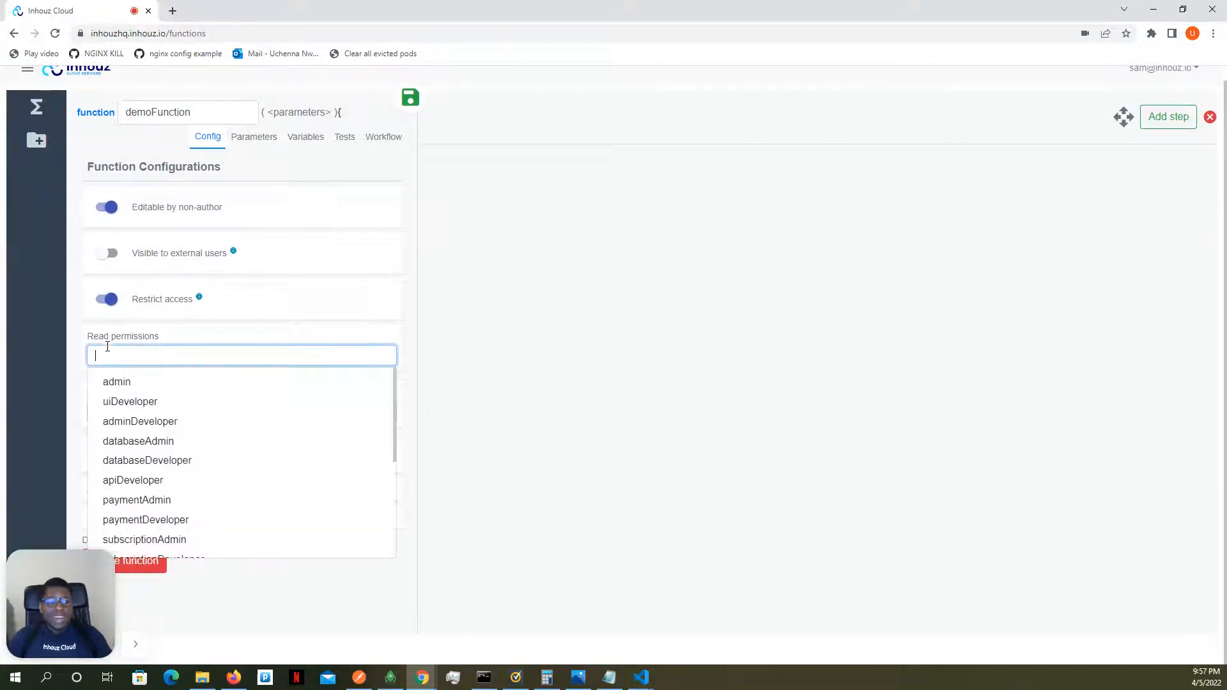
pyautogui.click(217, 334)
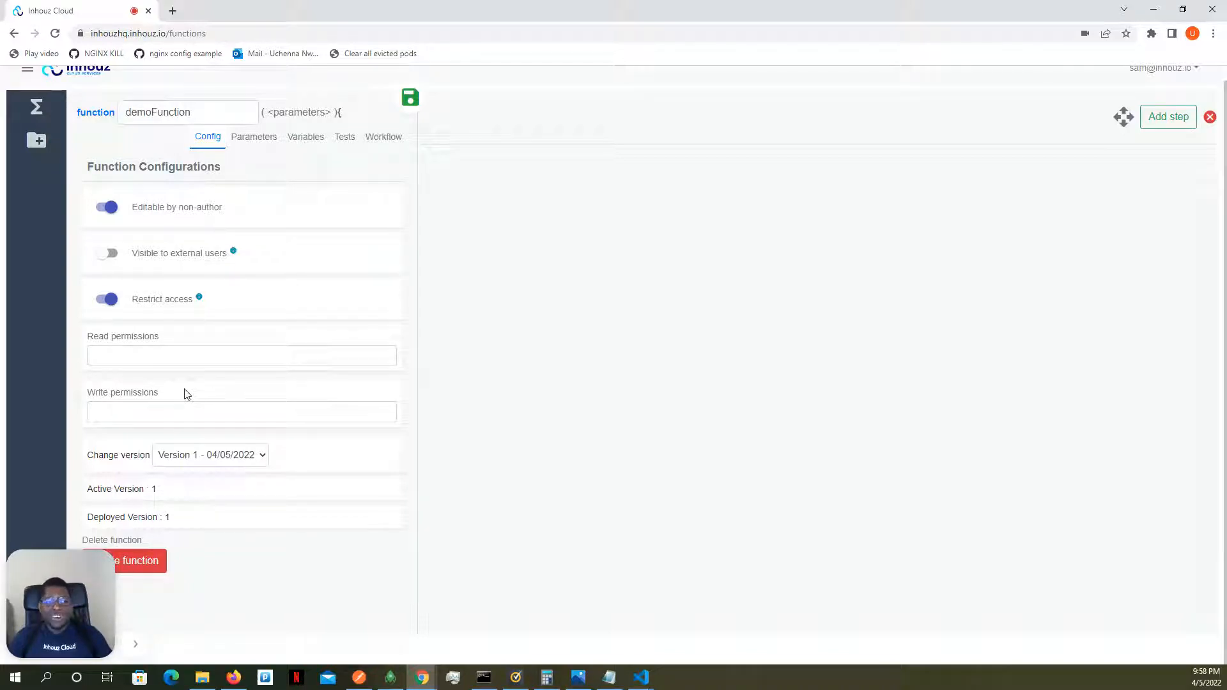
pyautogui.click(106, 299)
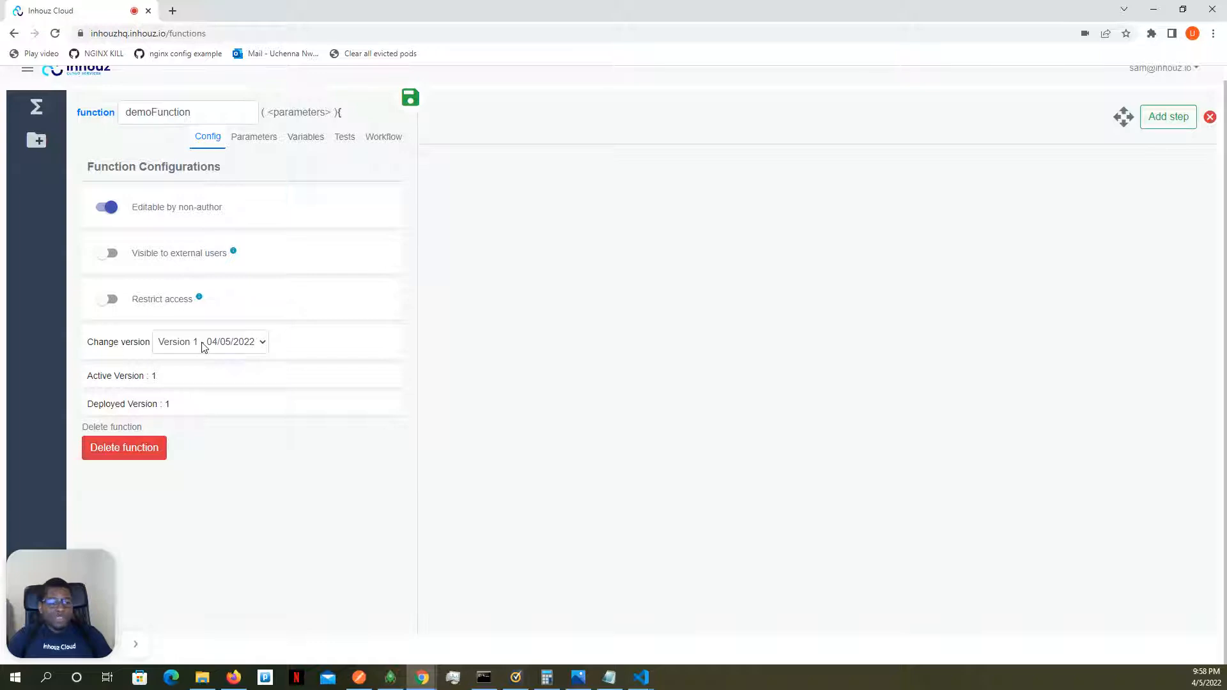
# Save demoFunction and deploy its active version, Version 2, after checking the version list.
pyautogui.click(412, 100)
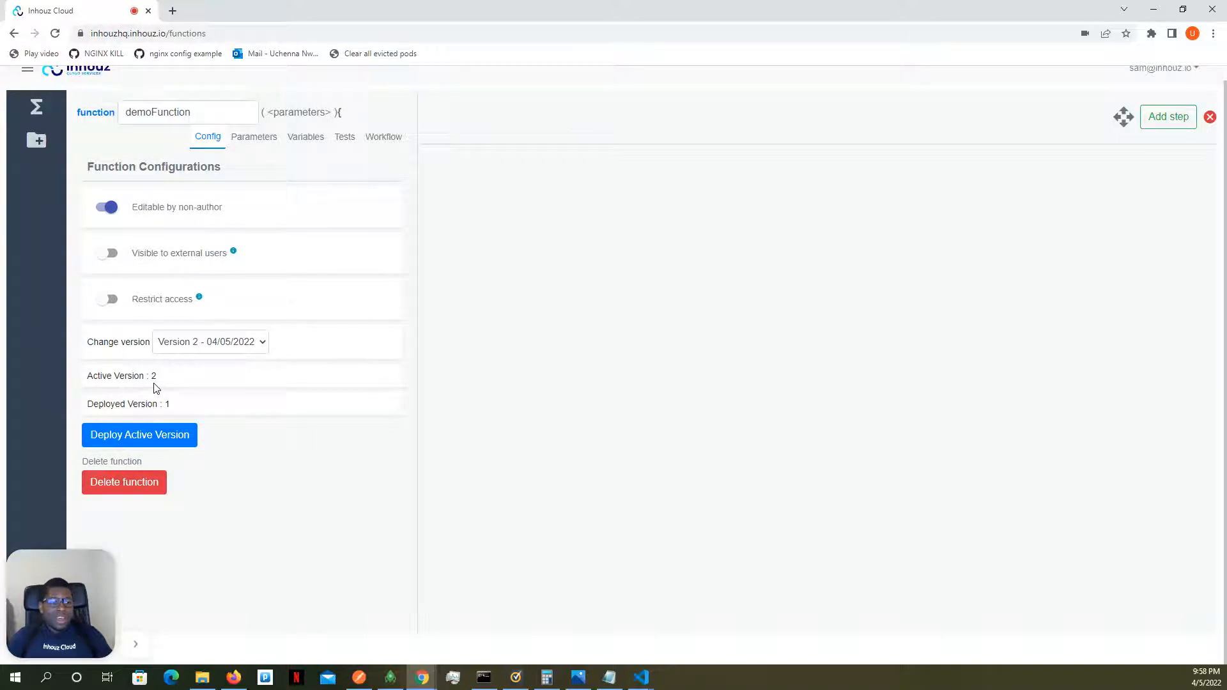
pyautogui.click(209, 349)
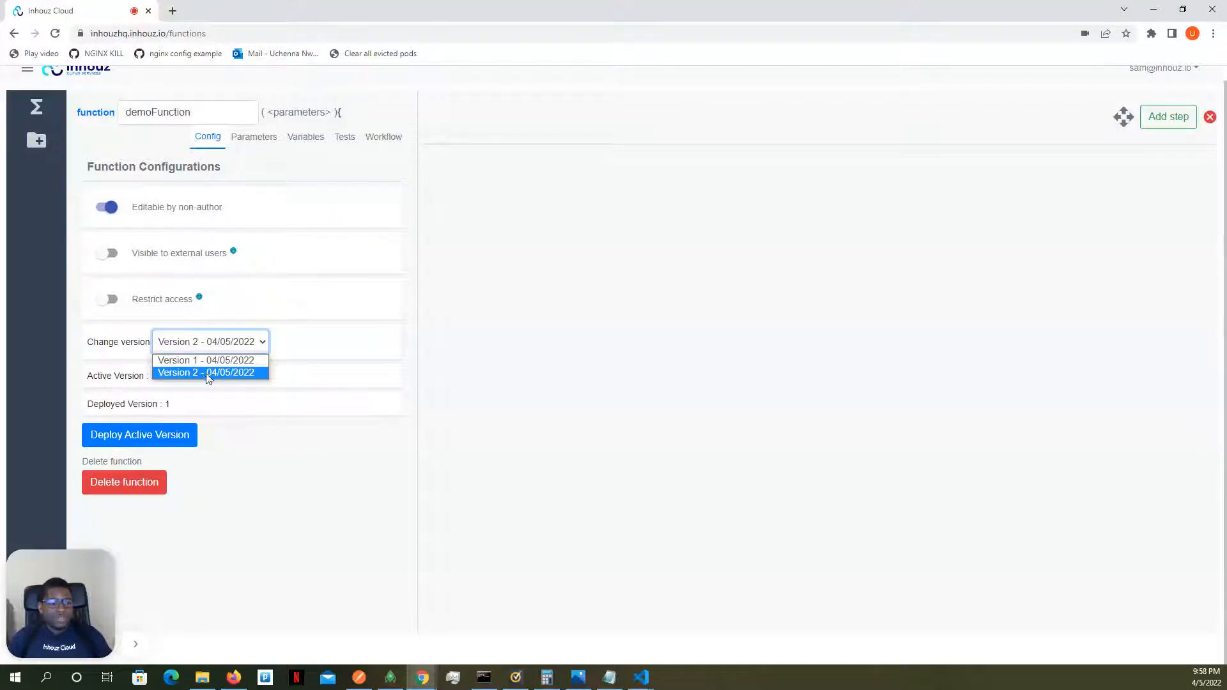
pyautogui.click(192, 403)
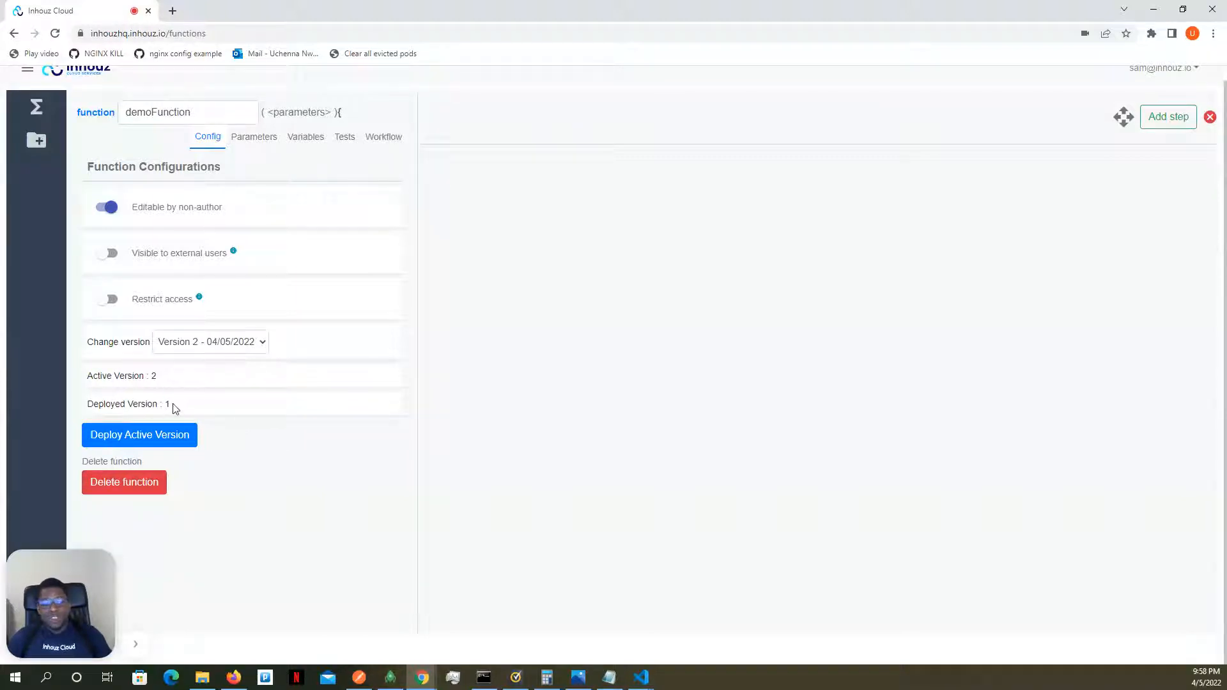
pyautogui.moveTo(174, 409)
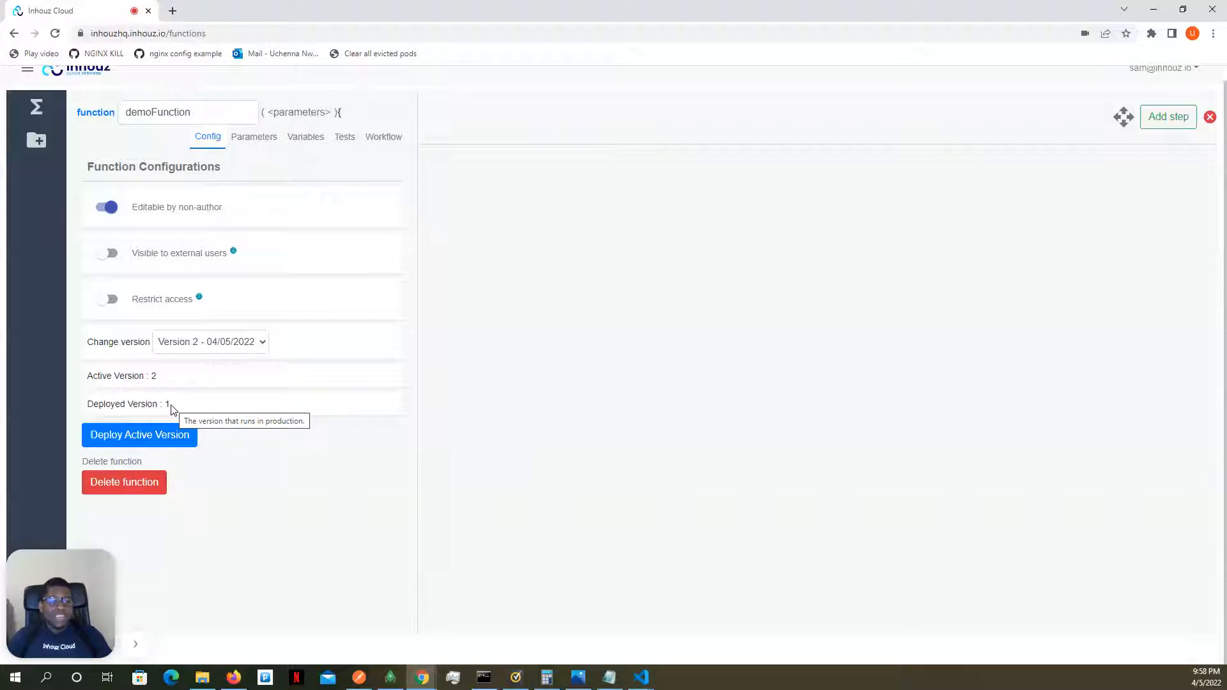
pyautogui.moveTo(173, 406); pyautogui.dragTo(165, 403)
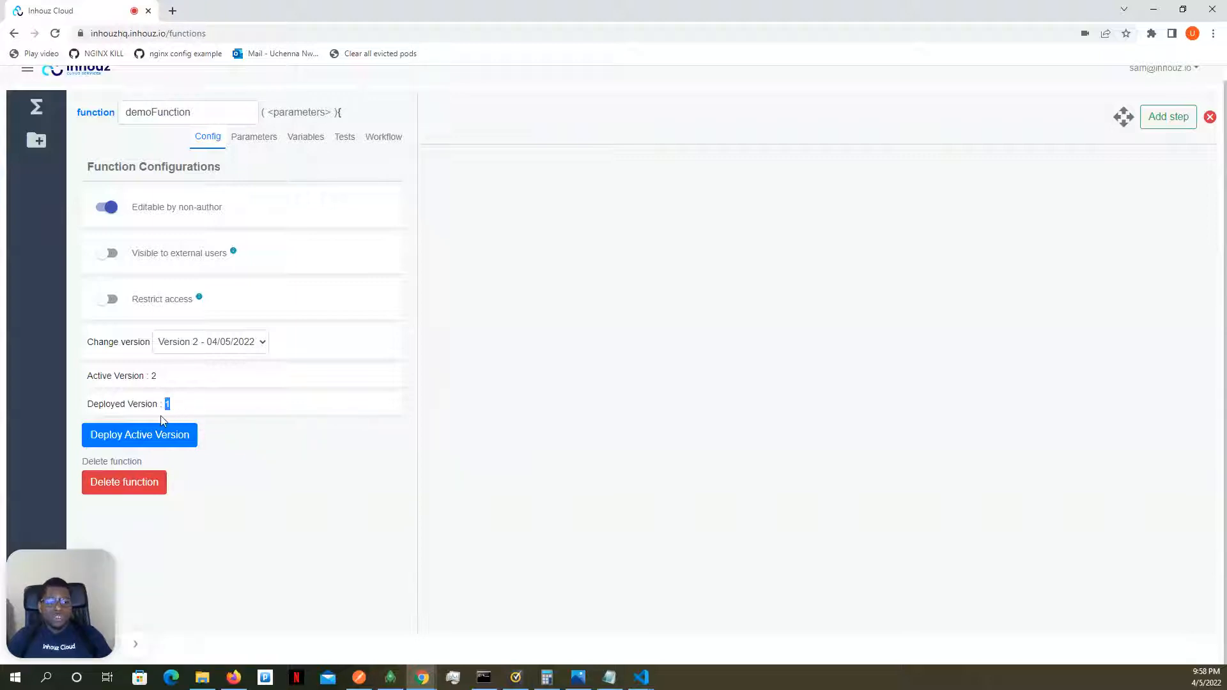
pyautogui.click(130, 440)
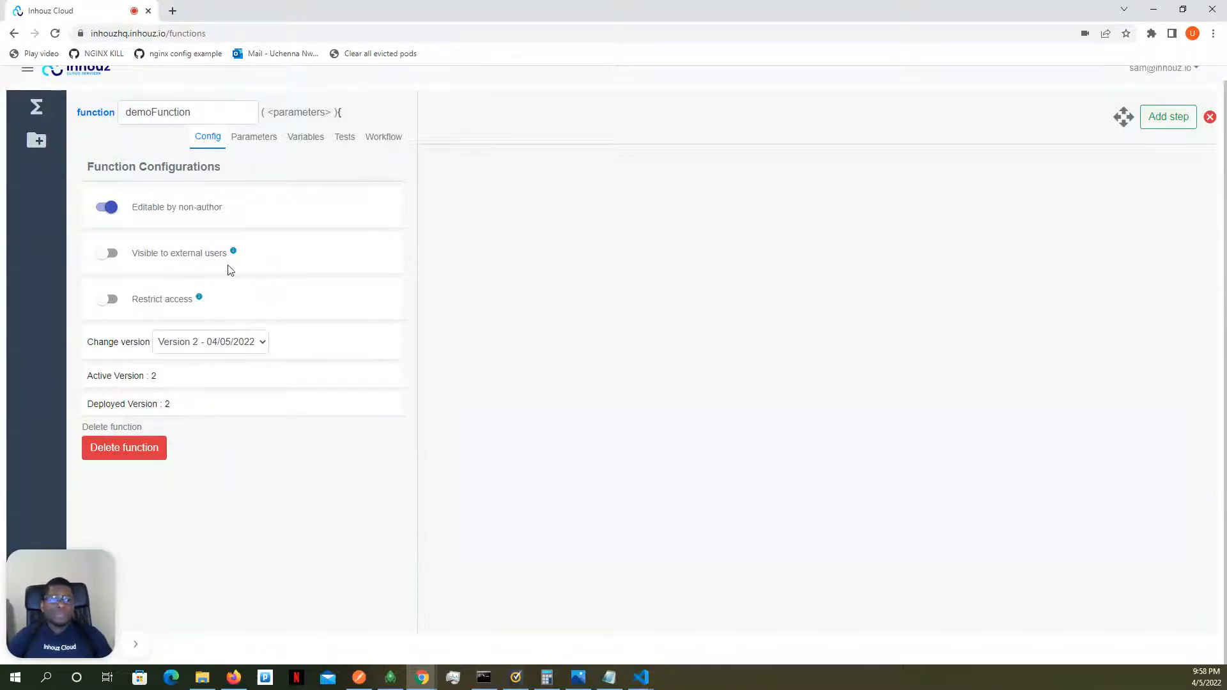
# Add a String parameter named random with the description "This is random" to demoFunction, leaving its default value empty.
pyautogui.click(264, 139)
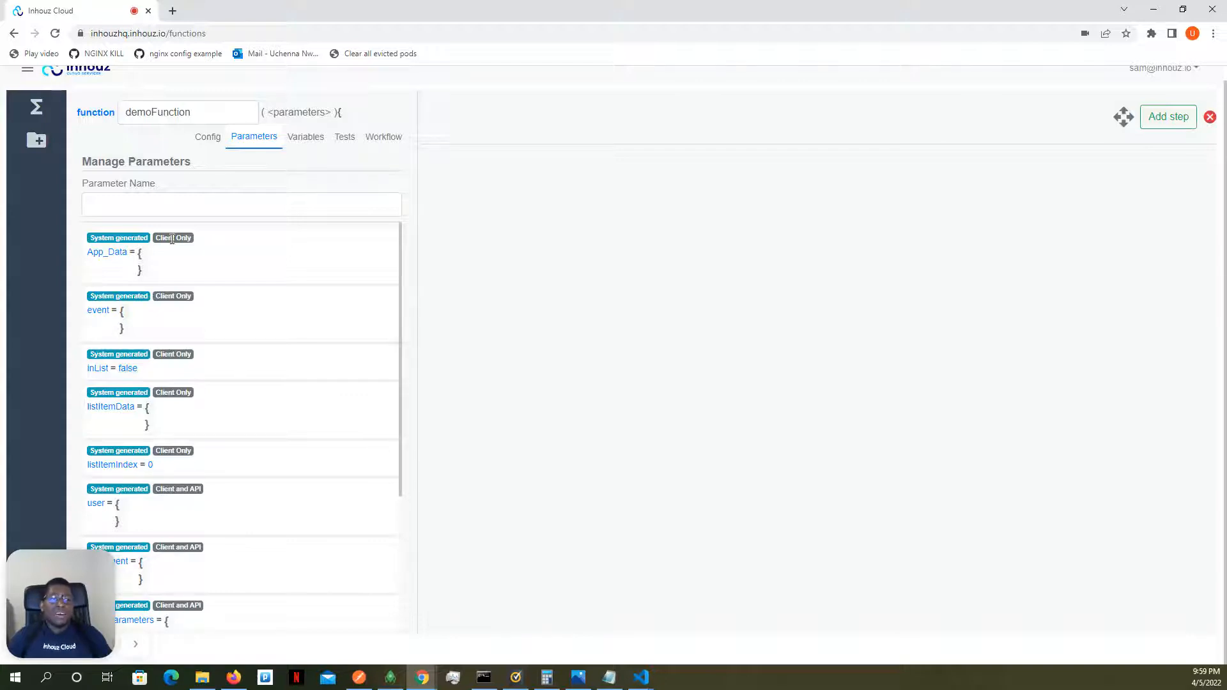
pyautogui.click(169, 207)
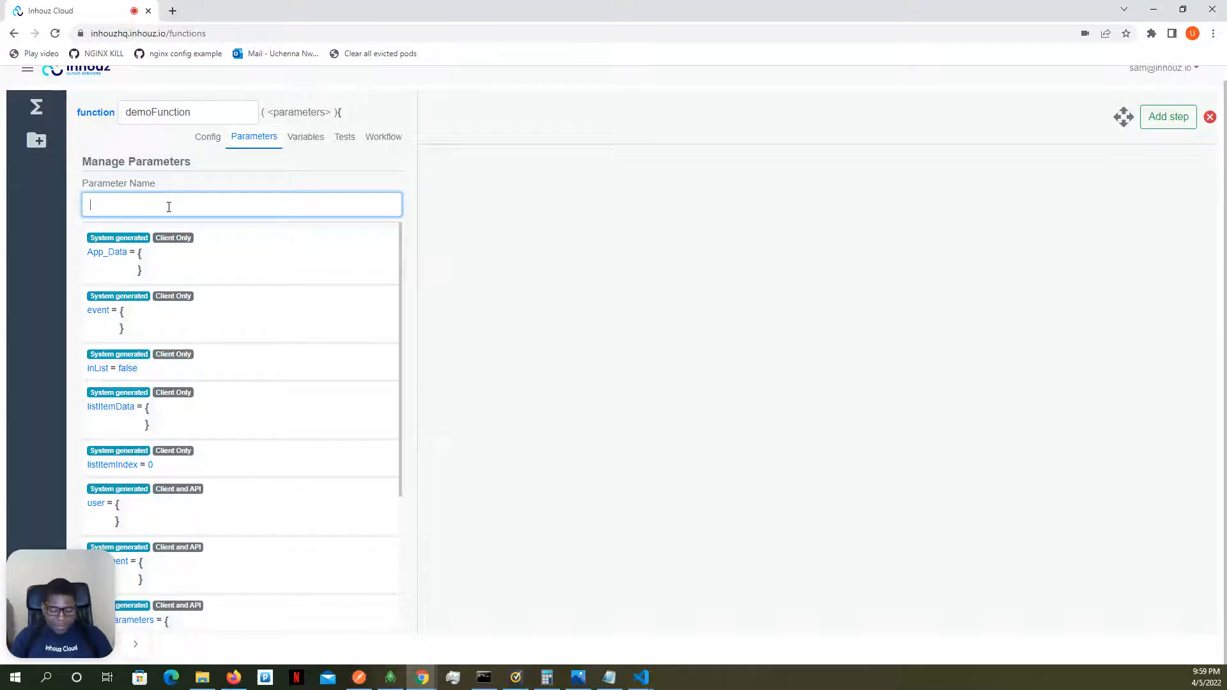
pyautogui.write('random')
pyautogui.click(131, 251)
pyautogui.write('This is random')
pyautogui.click(156, 296)
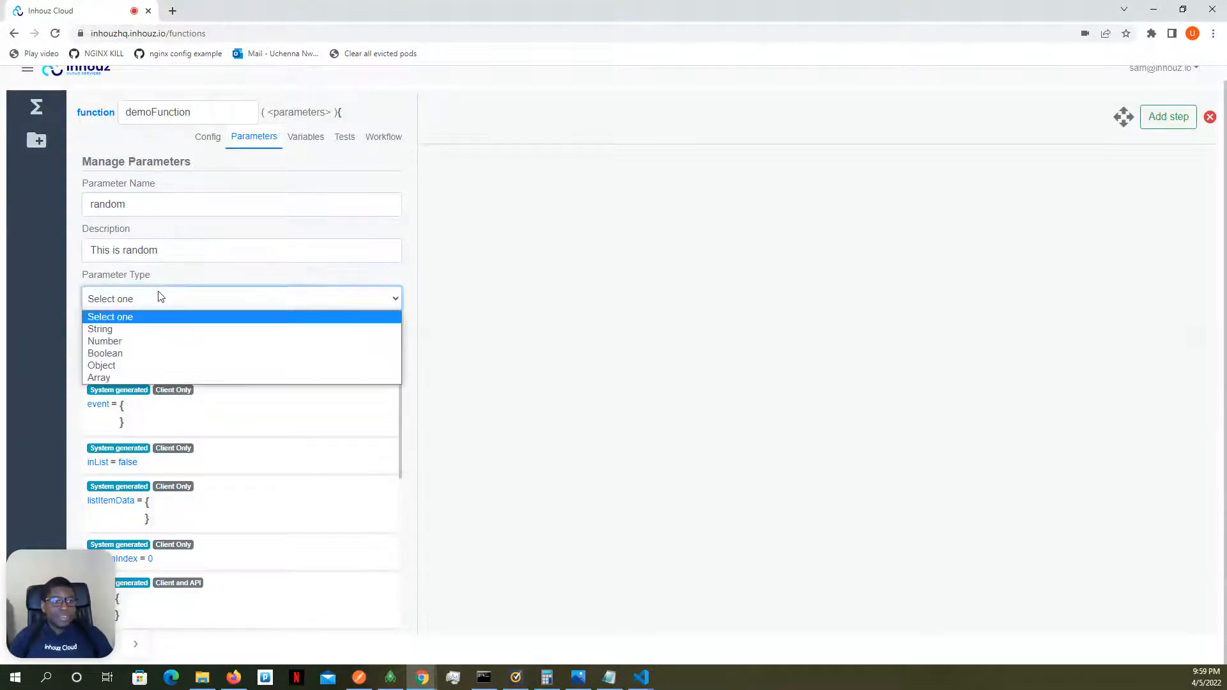
pyautogui.click(129, 331)
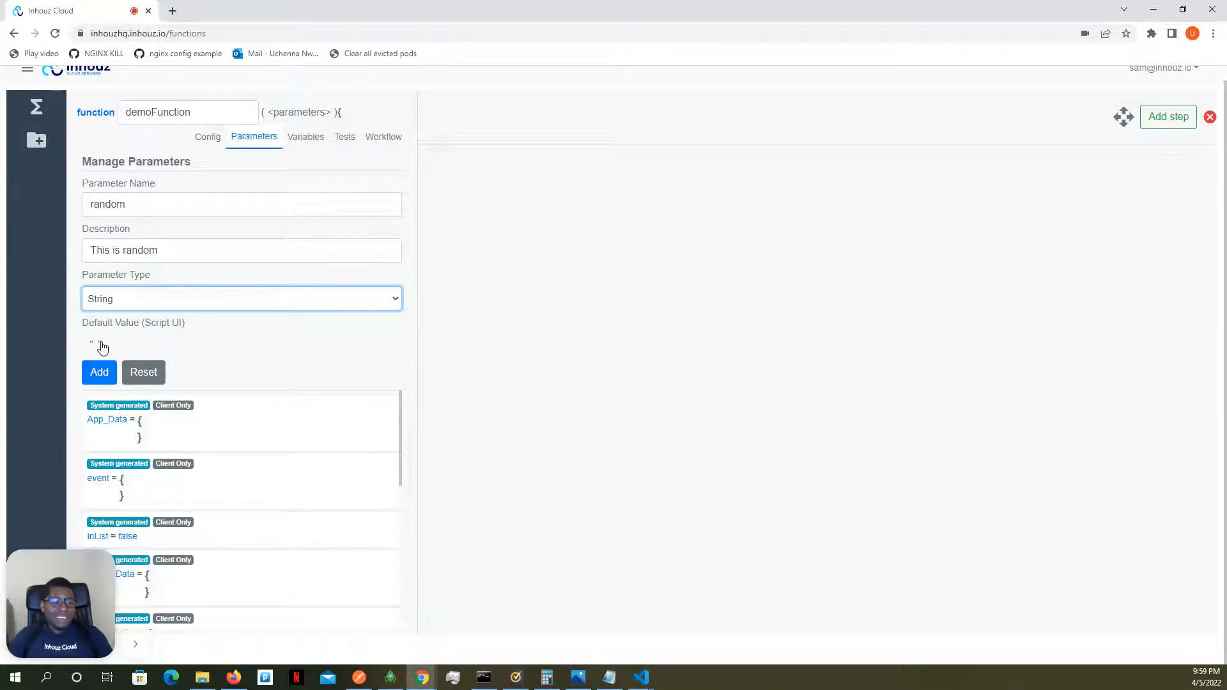
pyautogui.click(99, 373)
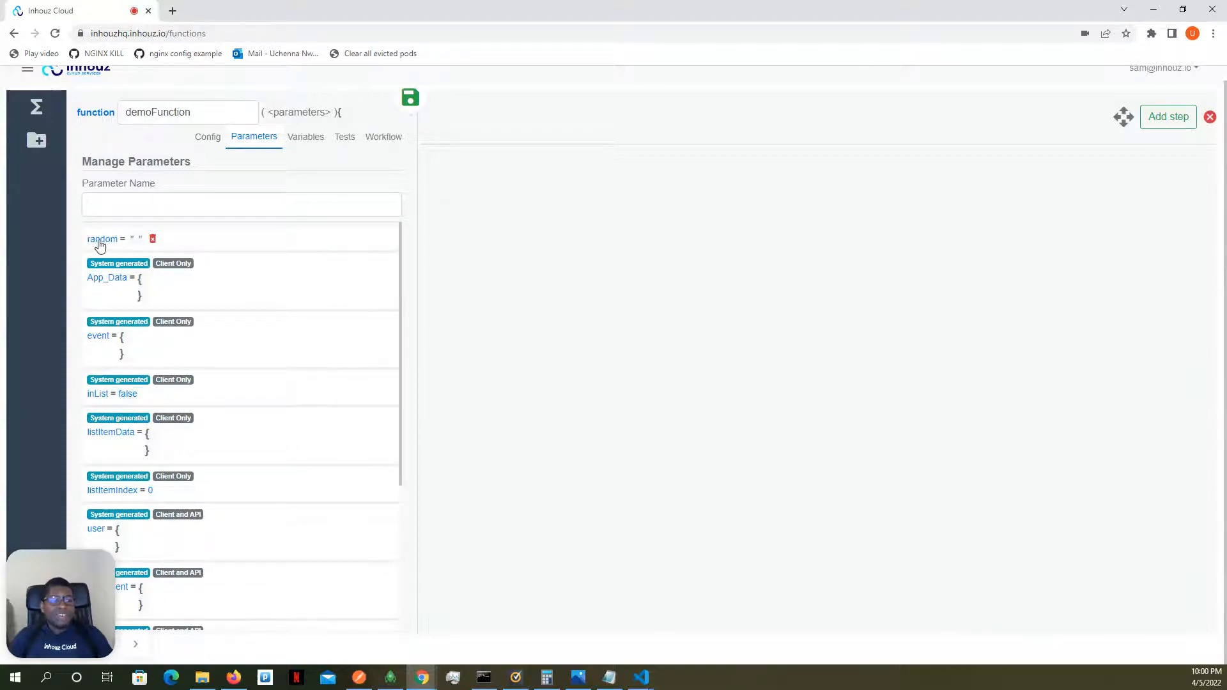
# Open the random parameter's definition for review and submit it with the same settings.
pyautogui.moveTo(95, 245)
pyautogui.click(100, 246)
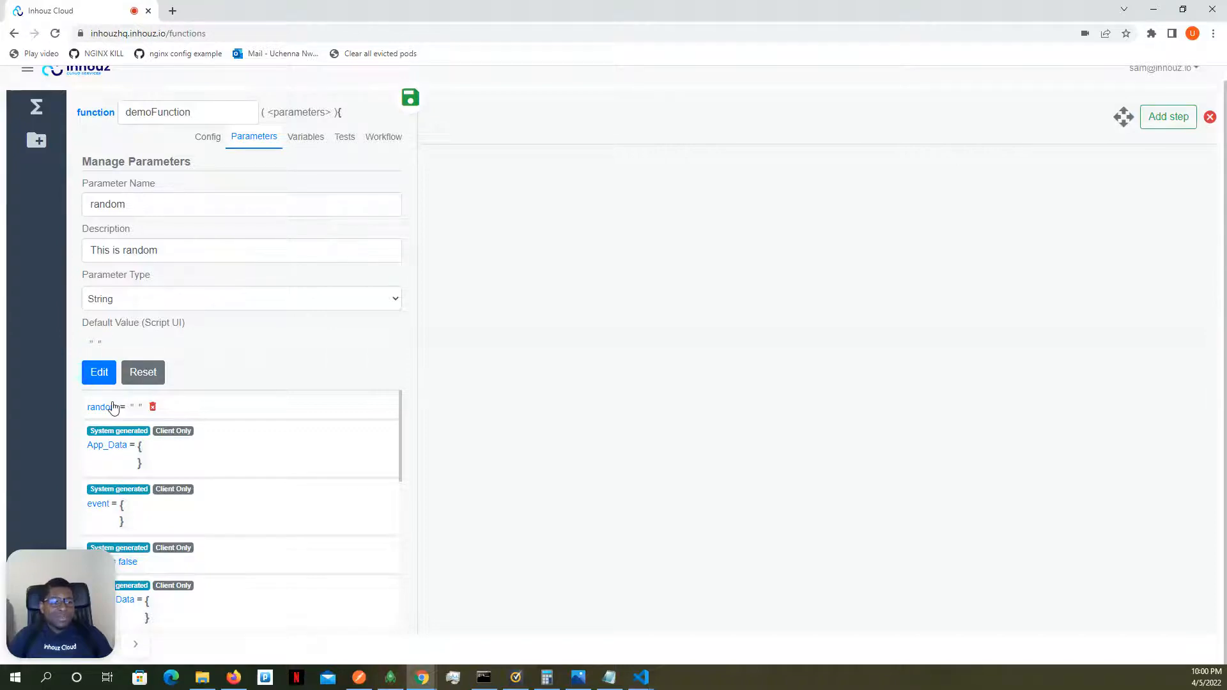
pyautogui.click(106, 378)
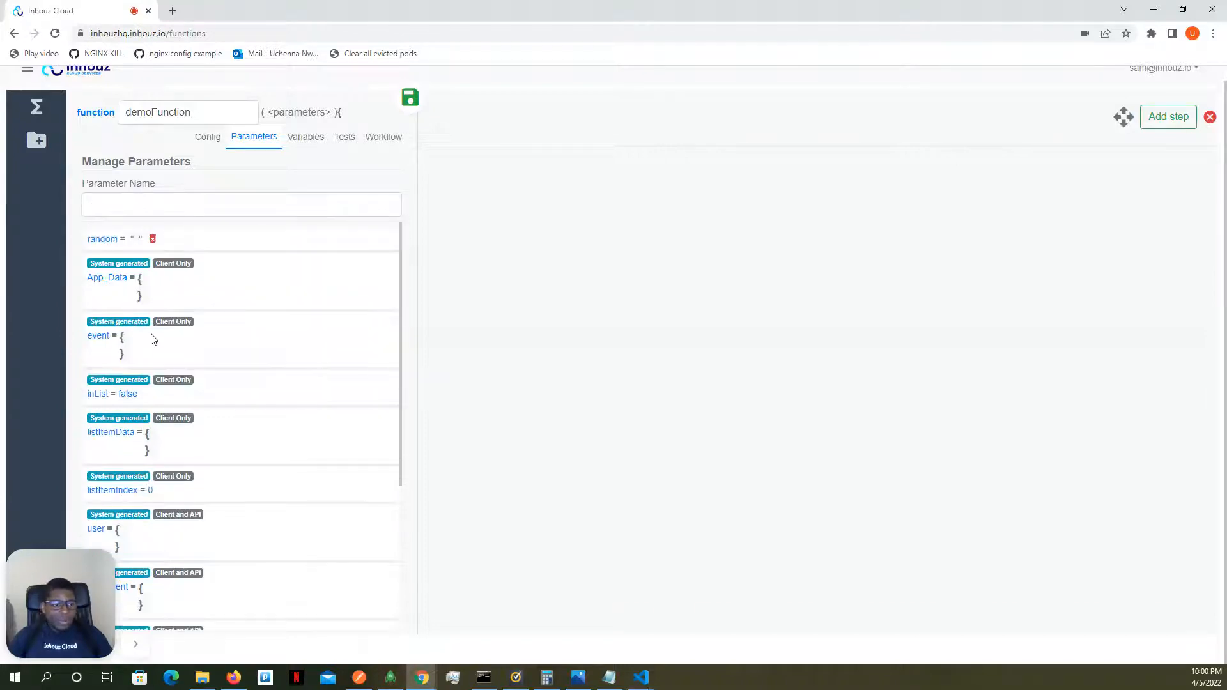
# Examine the descriptions of the system-generated parameters, from App_Data and event through listItemData, user and userAgent down to requestBody.
pyautogui.scroll(-5, 147, 331)
pyautogui.scroll(5, 147, 331)
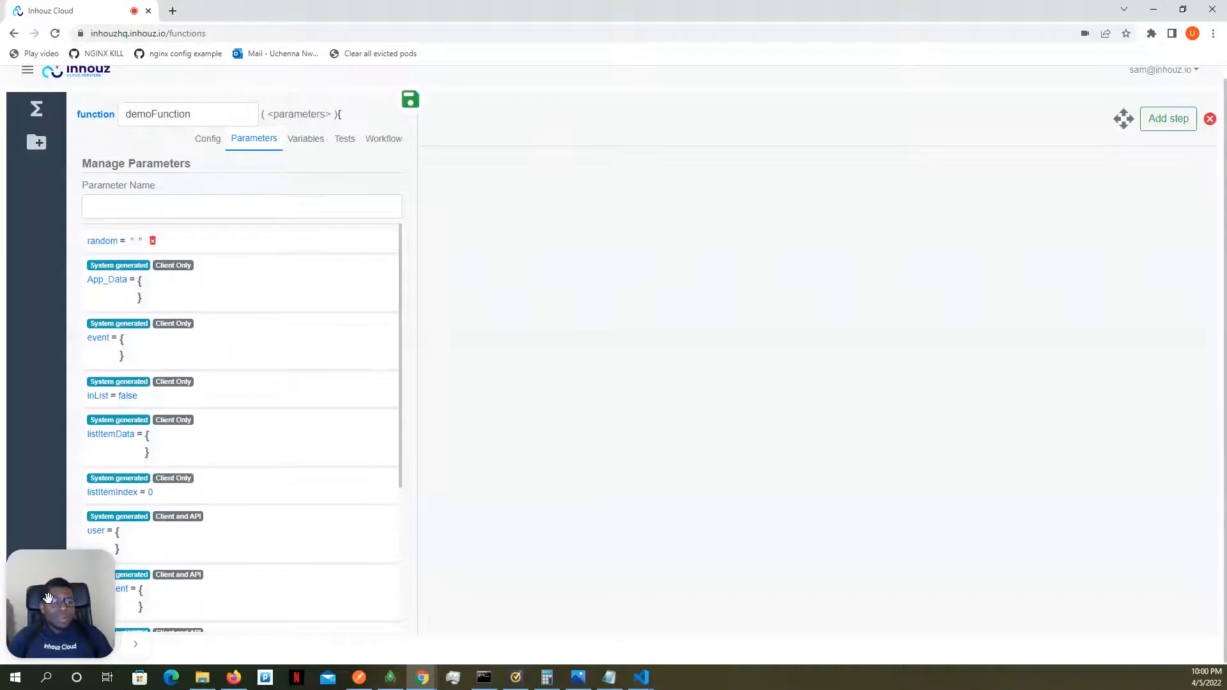
pyautogui.moveTo(48, 598); pyautogui.dragTo(611, 515)
pyautogui.scroll(1, 159, 422)
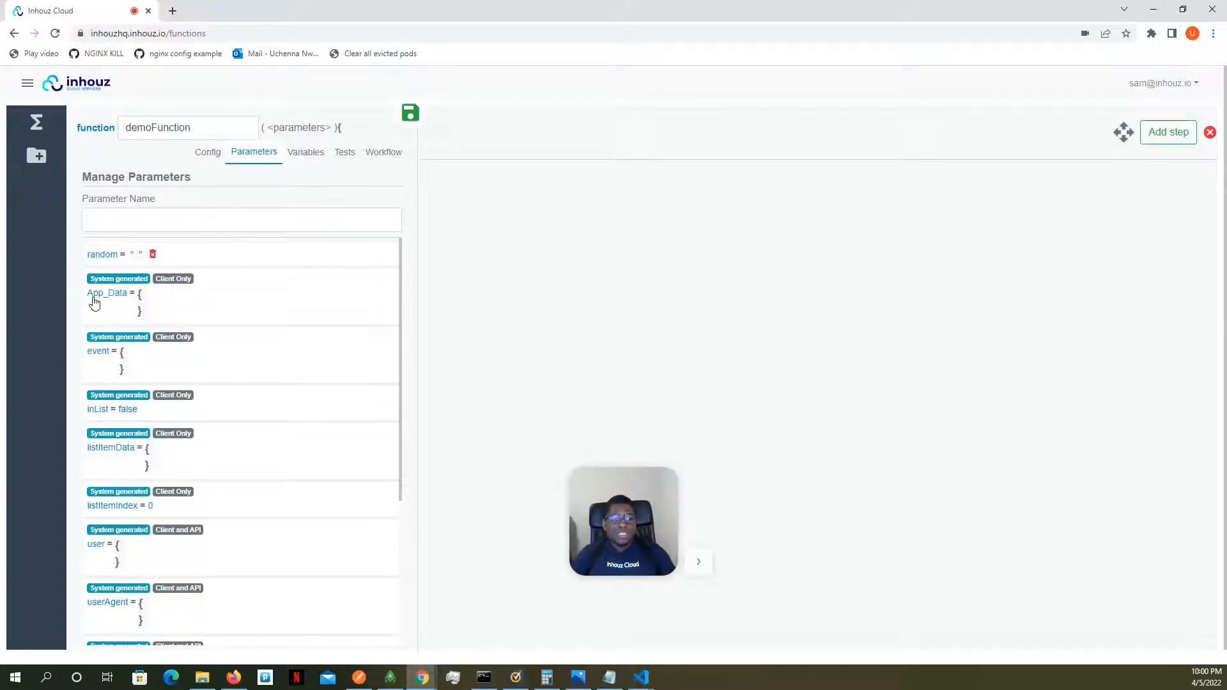
pyautogui.moveTo(99, 298)
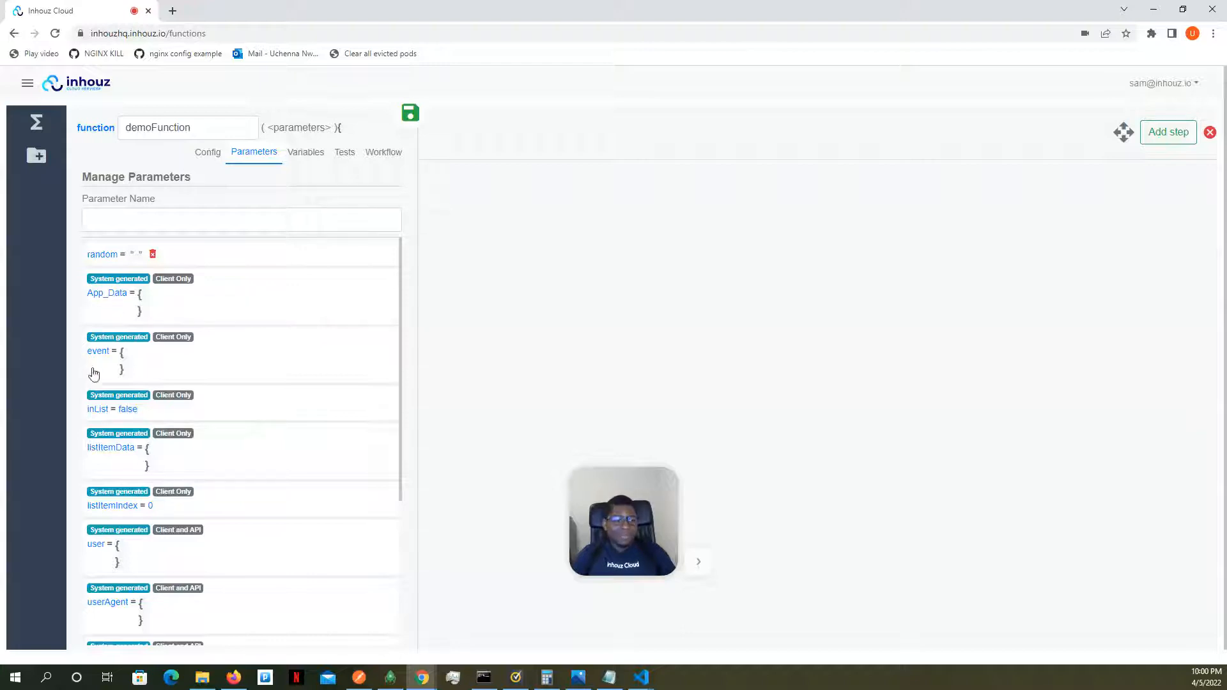
pyautogui.moveTo(94, 360)
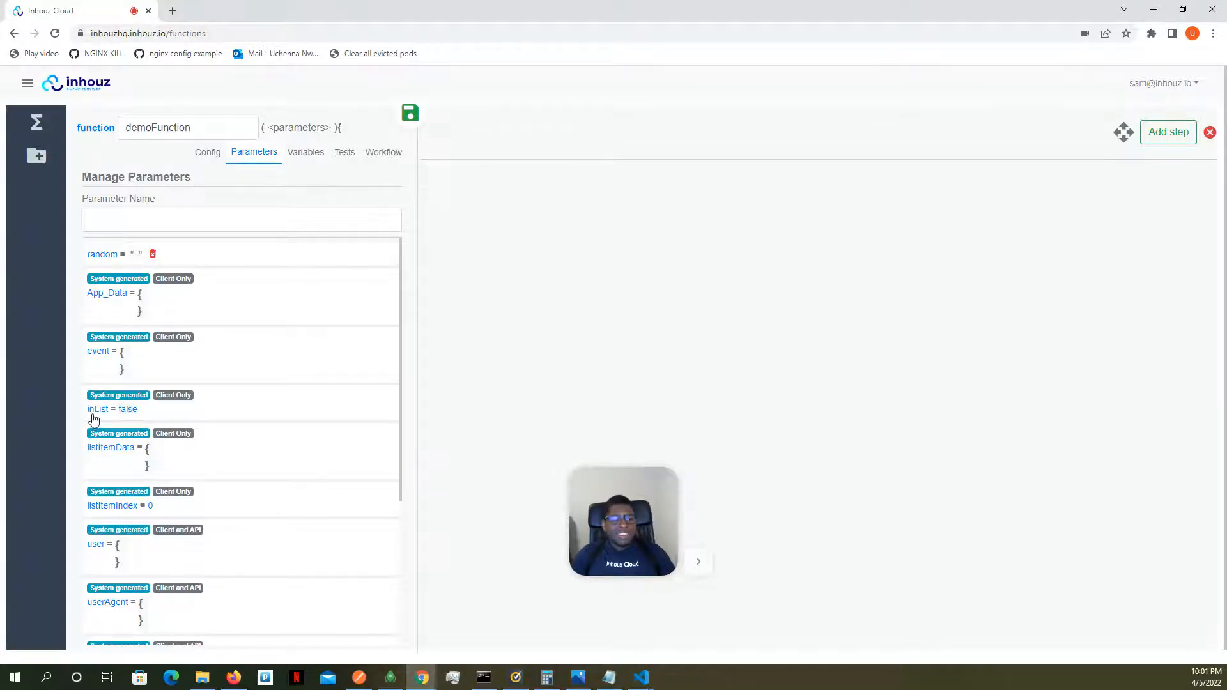
pyautogui.moveTo(93, 419)
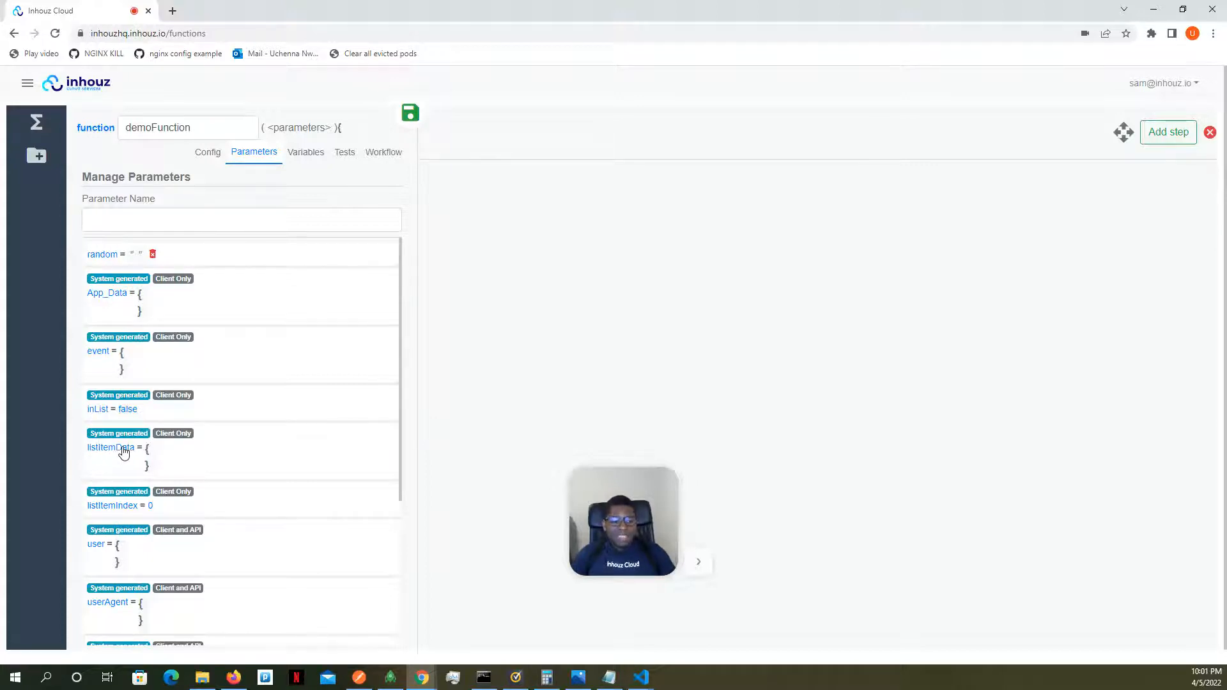
pyautogui.scroll(-4, 123, 451)
pyautogui.scroll(3, 120, 415)
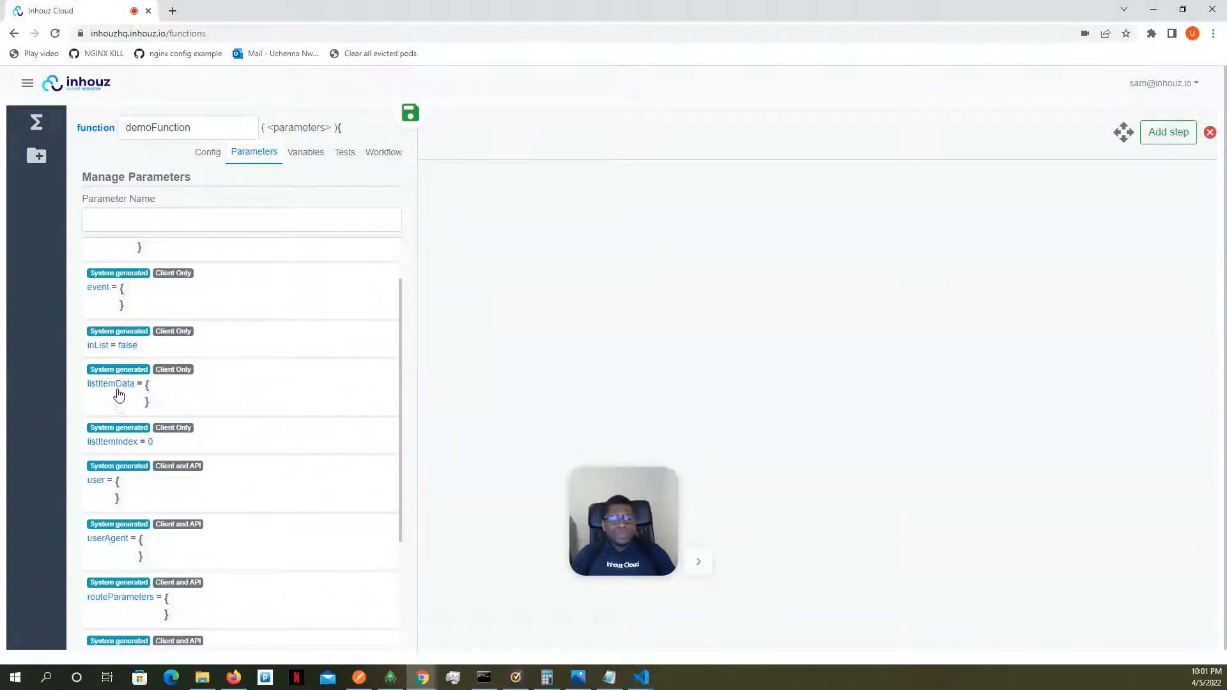
pyautogui.moveTo(118, 390)
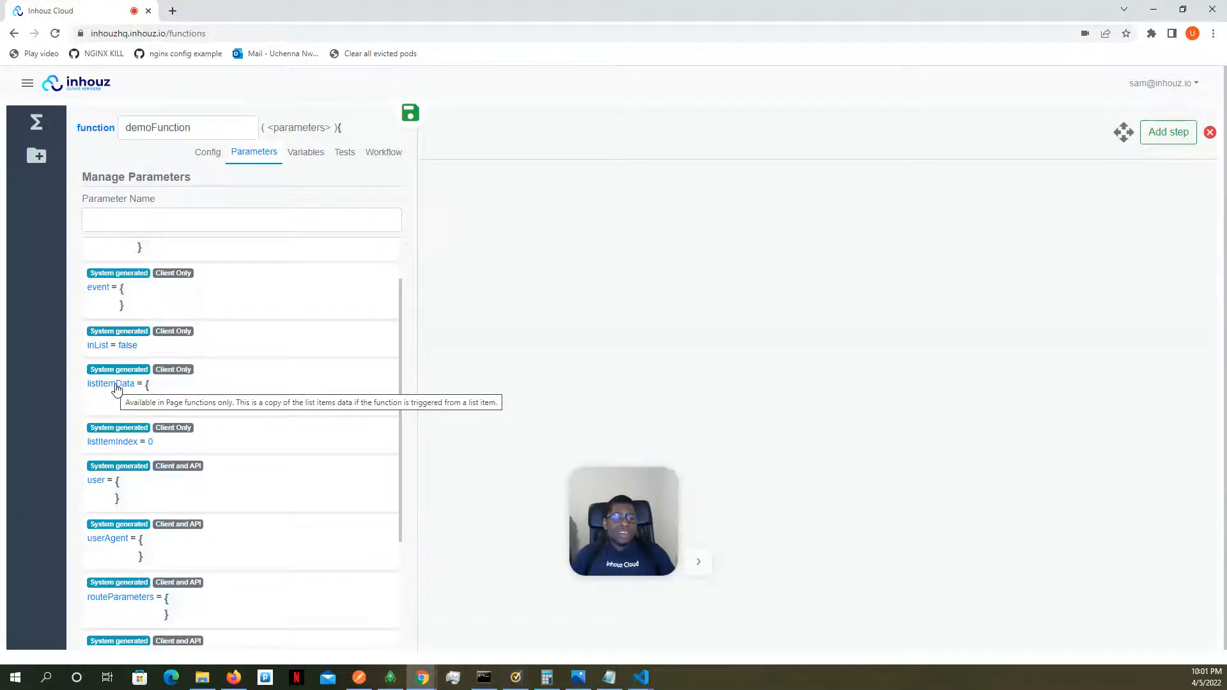
pyautogui.scroll(3, 115, 383)
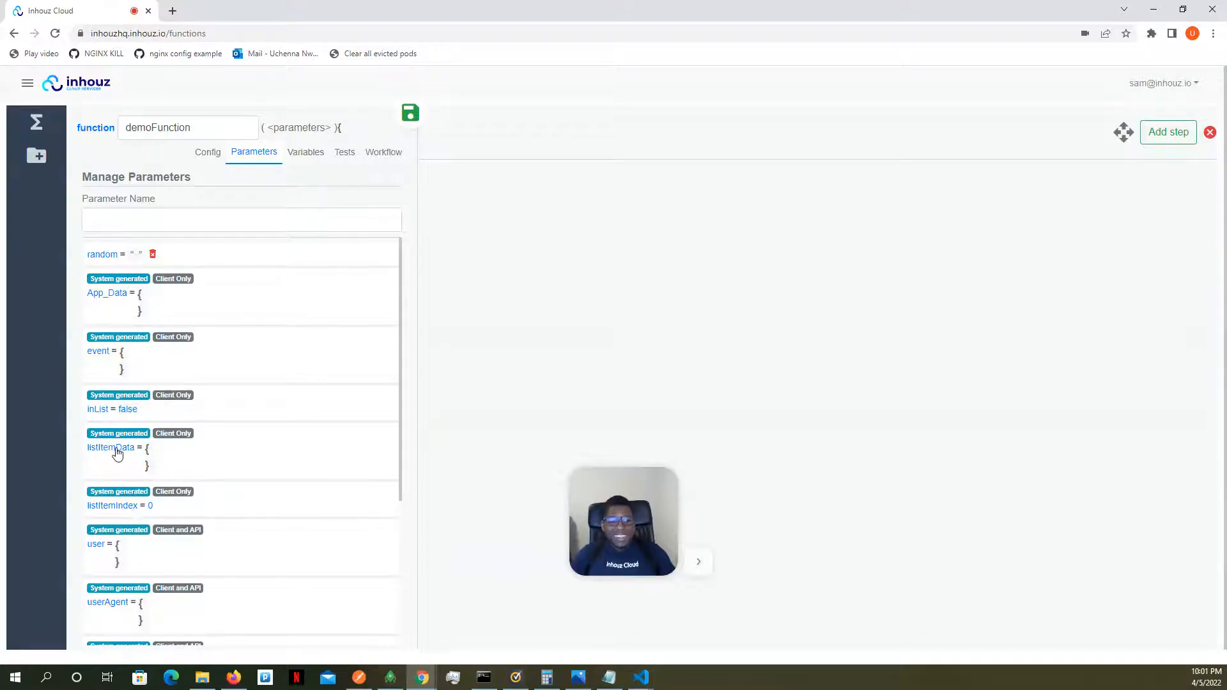
pyautogui.moveTo(113, 454)
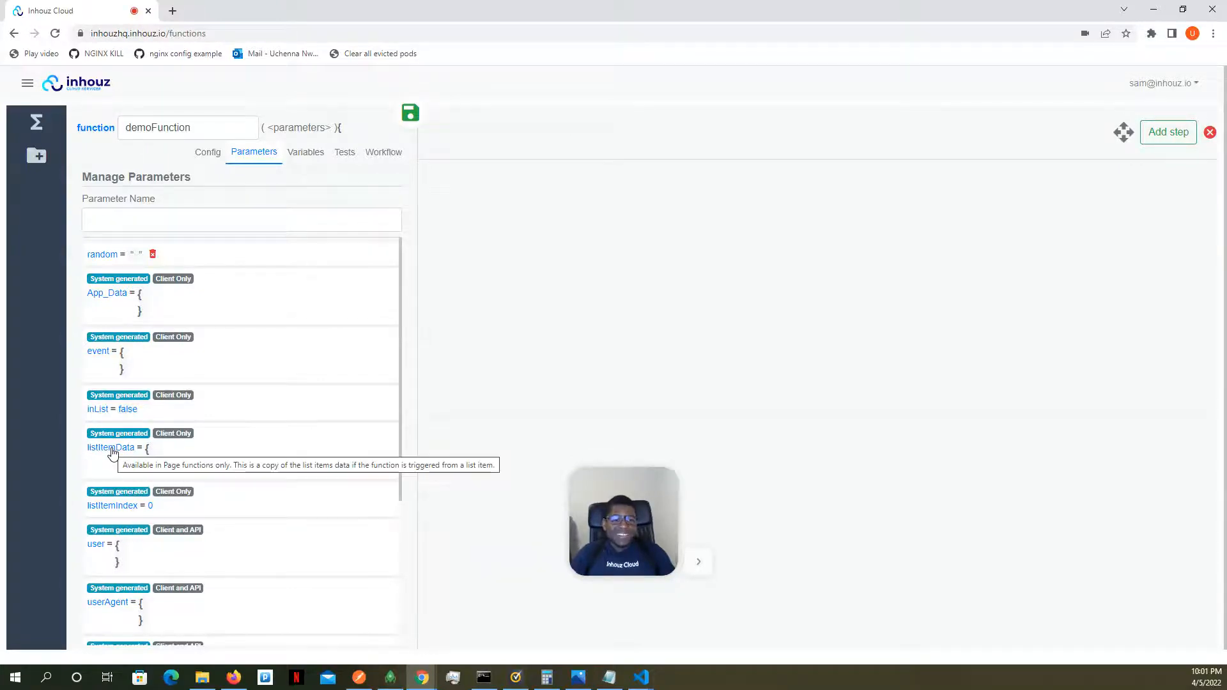
pyautogui.scroll(-3, 114, 457)
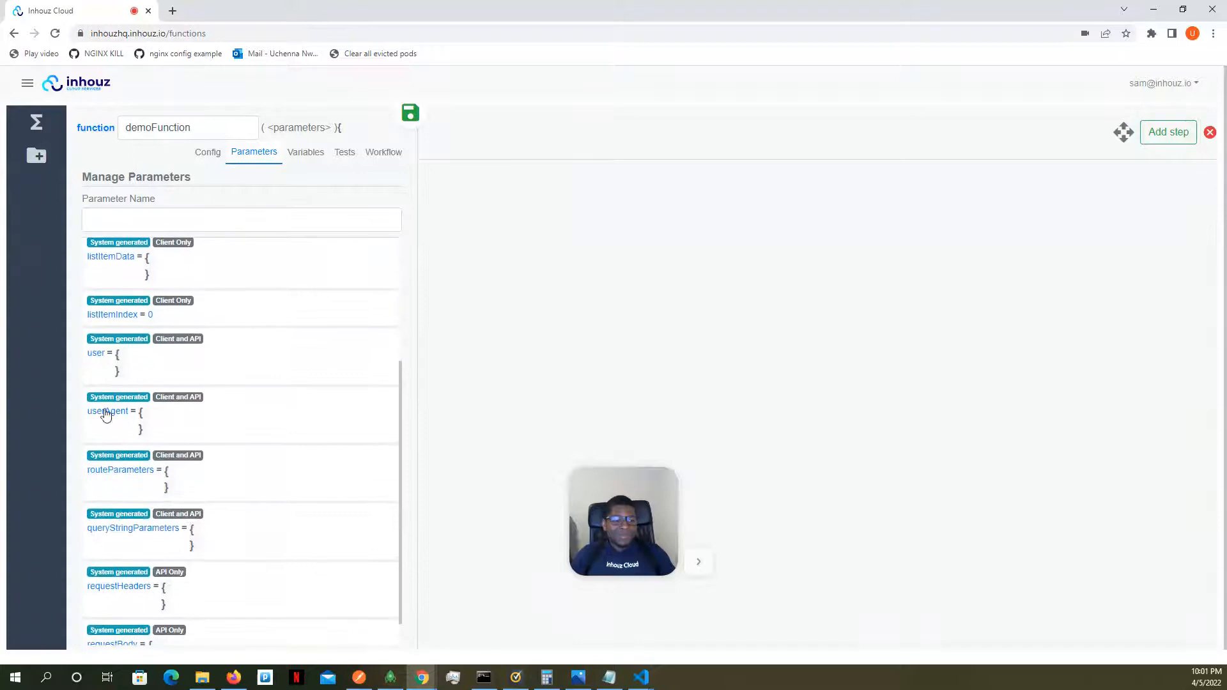
pyautogui.moveTo(99, 358)
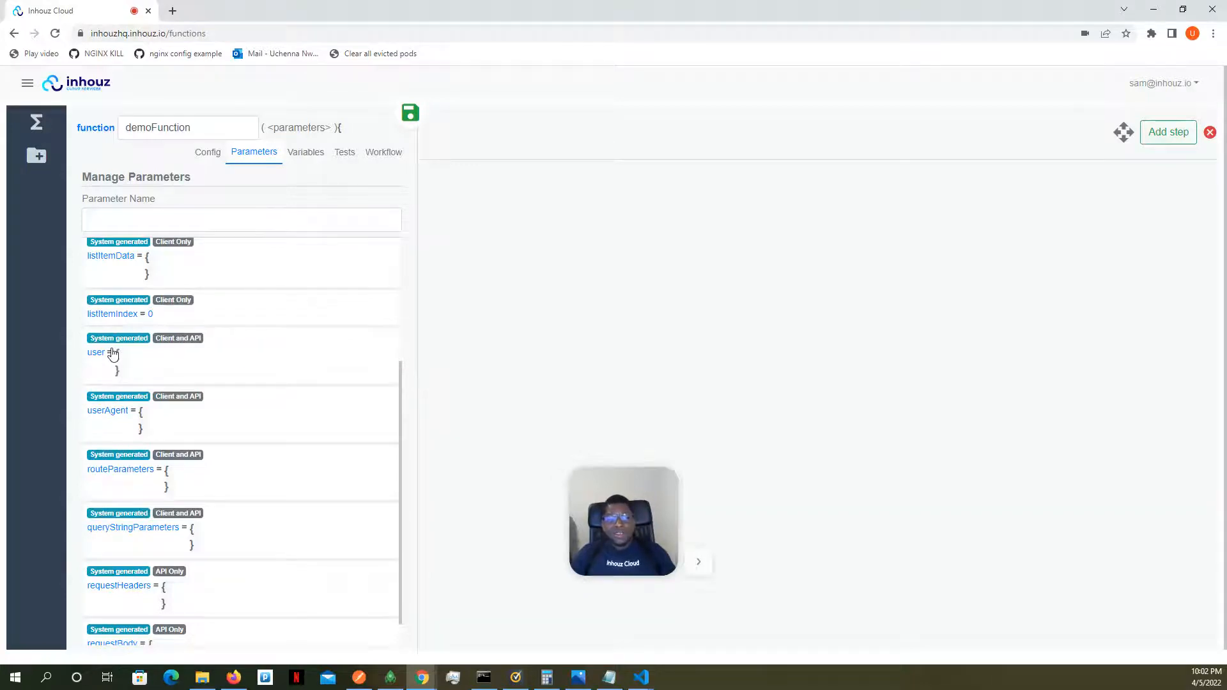
pyautogui.moveTo(111, 352)
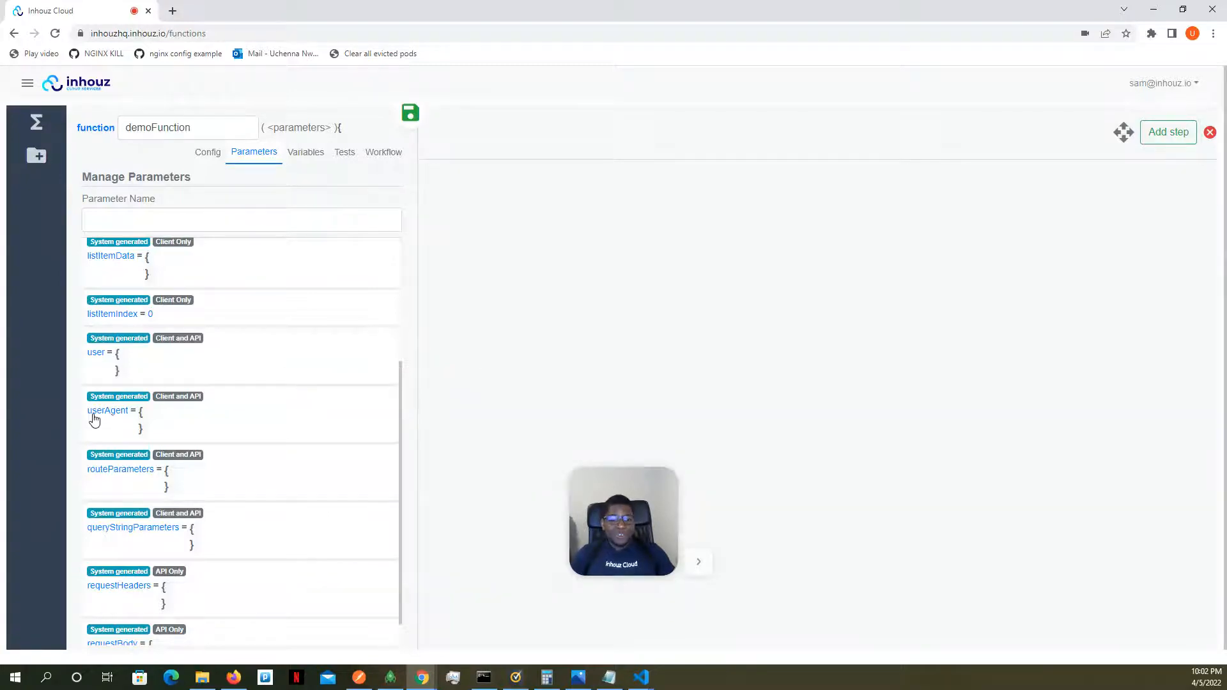
pyautogui.moveTo(94, 419)
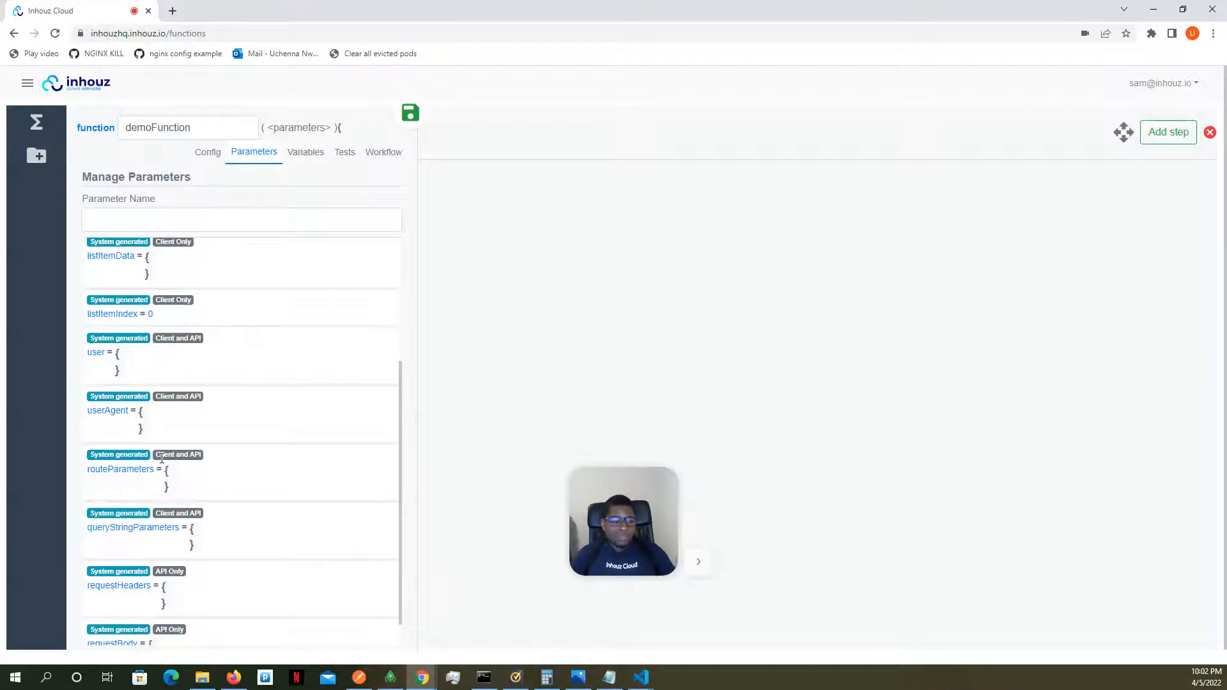
pyautogui.scroll(-3, 128, 479)
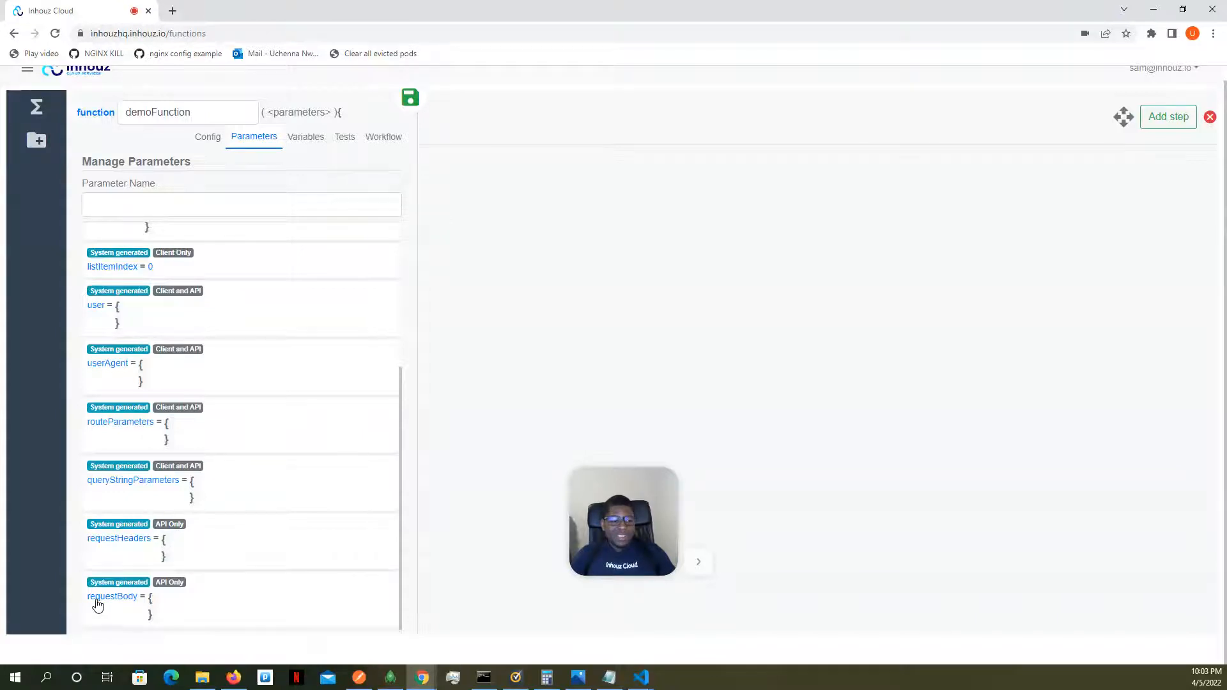
pyautogui.scroll(4, 161, 572)
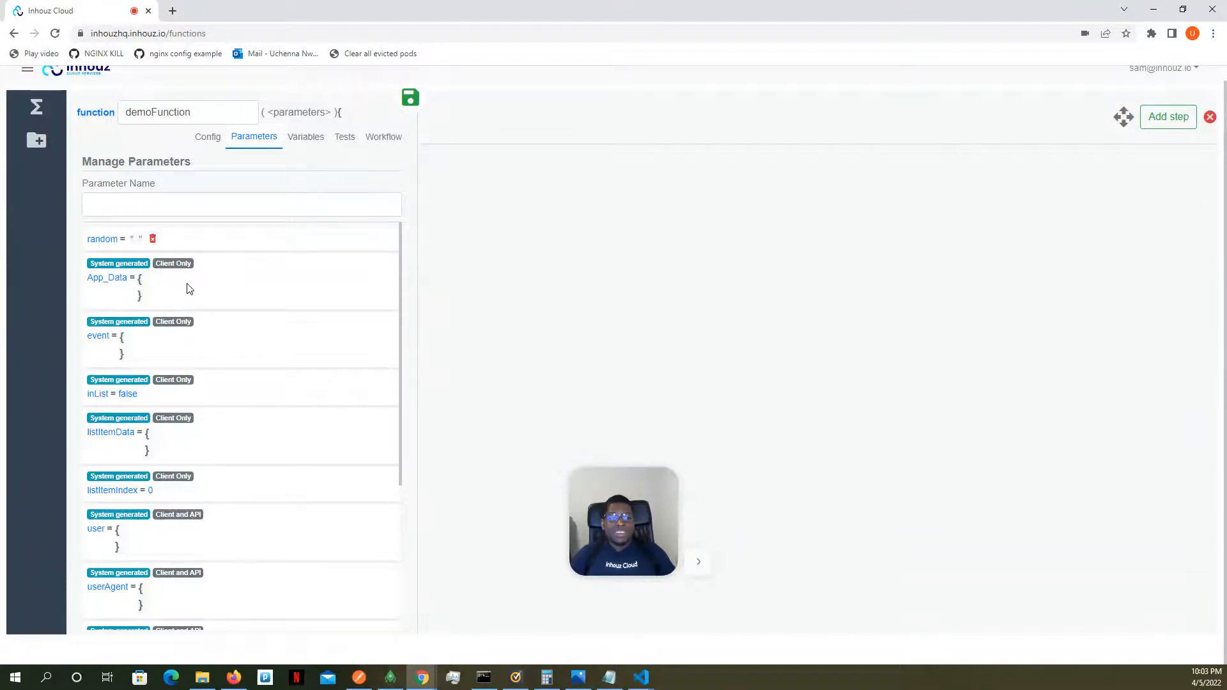
pyautogui.moveTo(189, 288)
# Add a step to demoFunction's workflow as a return statement and set its returned value to an object.
pyautogui.click(1185, 123)
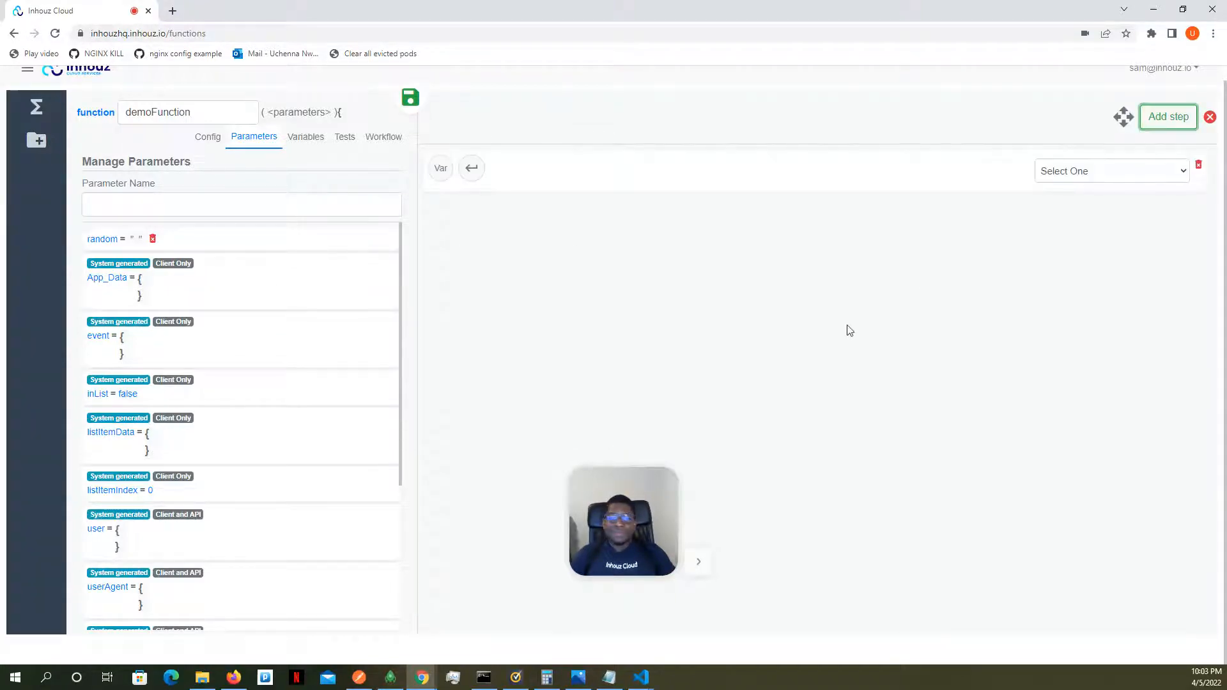
pyautogui.moveTo(581, 518); pyautogui.dragTo(19, 601)
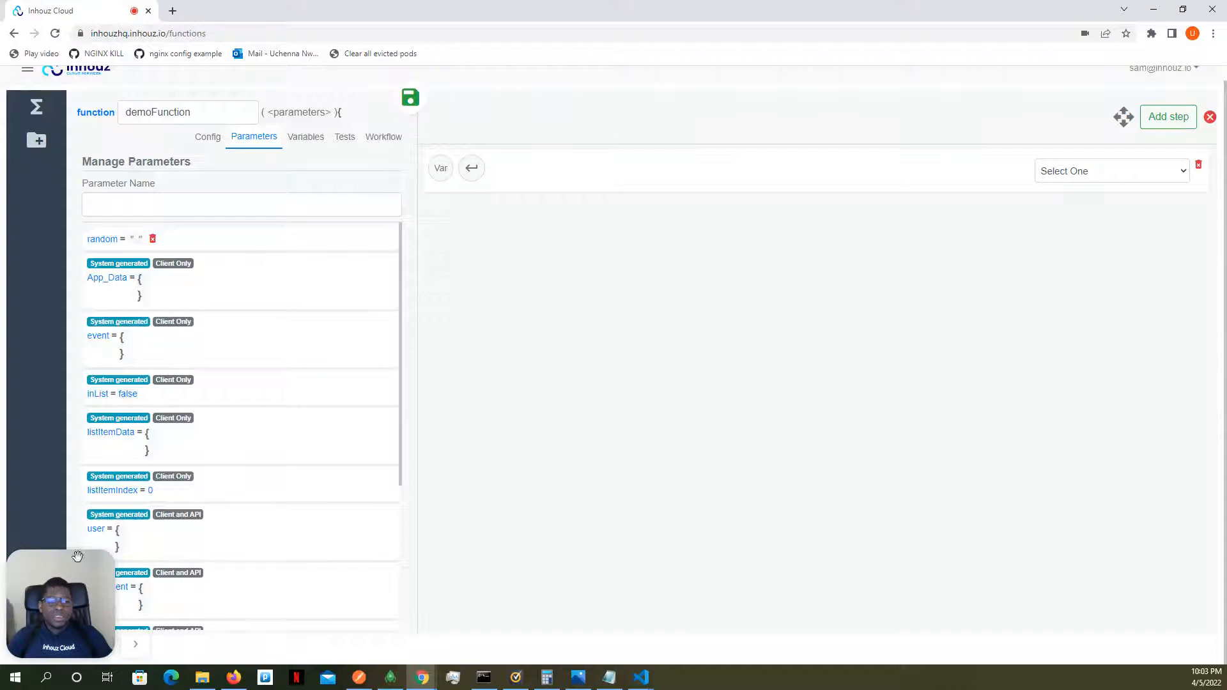
pyautogui.click(471, 168)
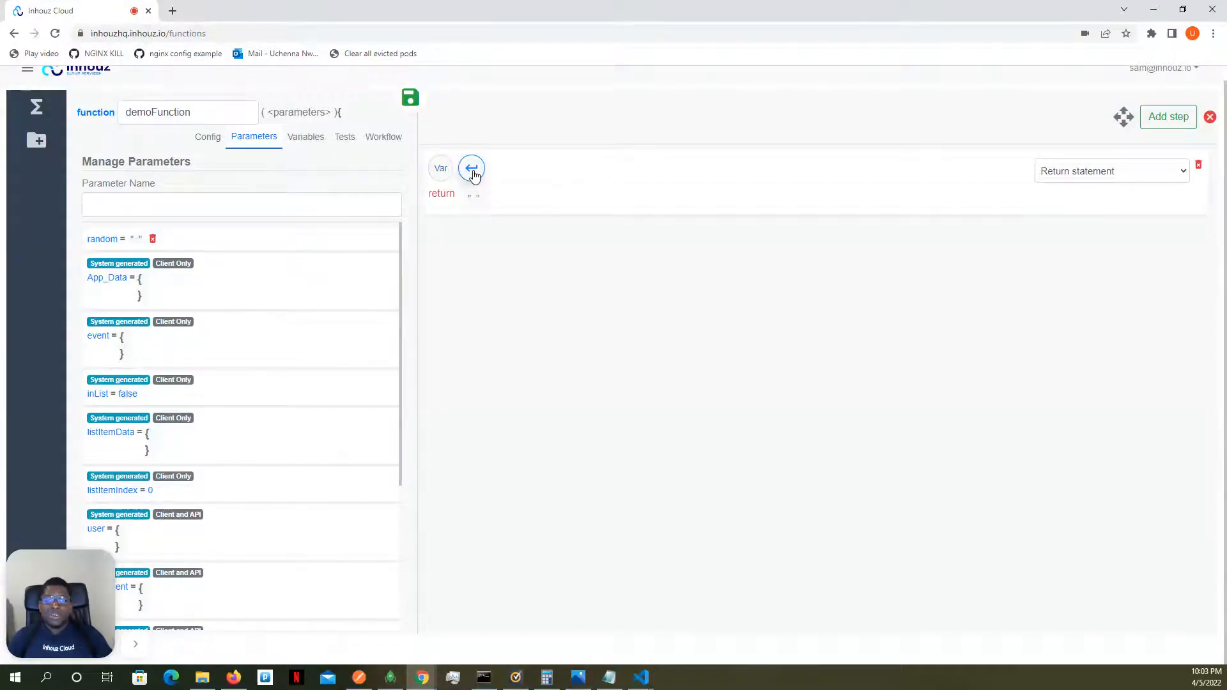
pyautogui.click(473, 202)
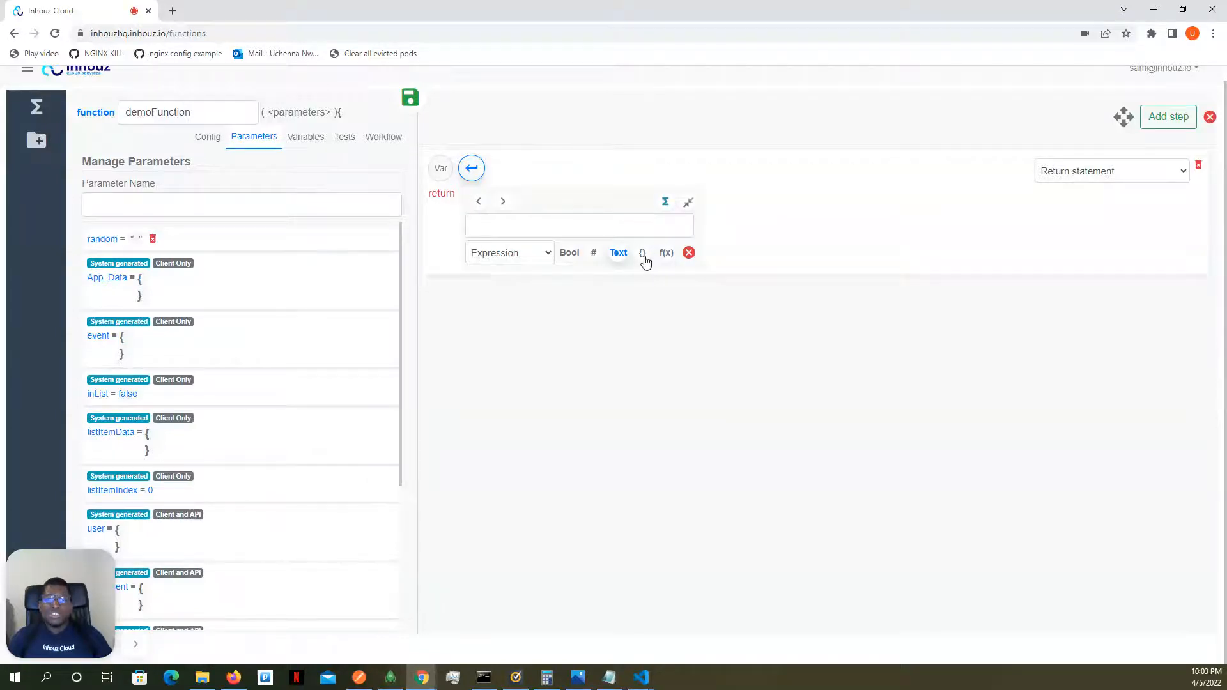
pyautogui.click(642, 253)
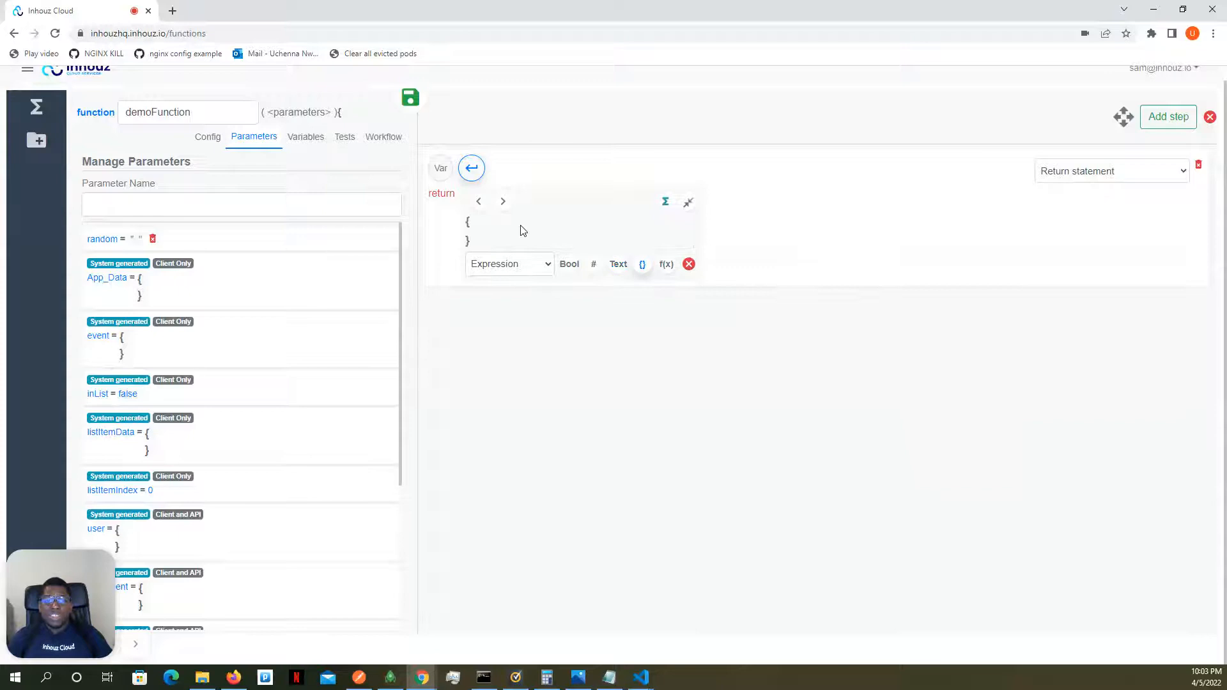
# Add a text key reqHeaders to the returned object with PARAMETER.requestHeaders as its value.
pyautogui.click(513, 247)
pyautogui.click(517, 275)
pyautogui.write('reqHeafer')
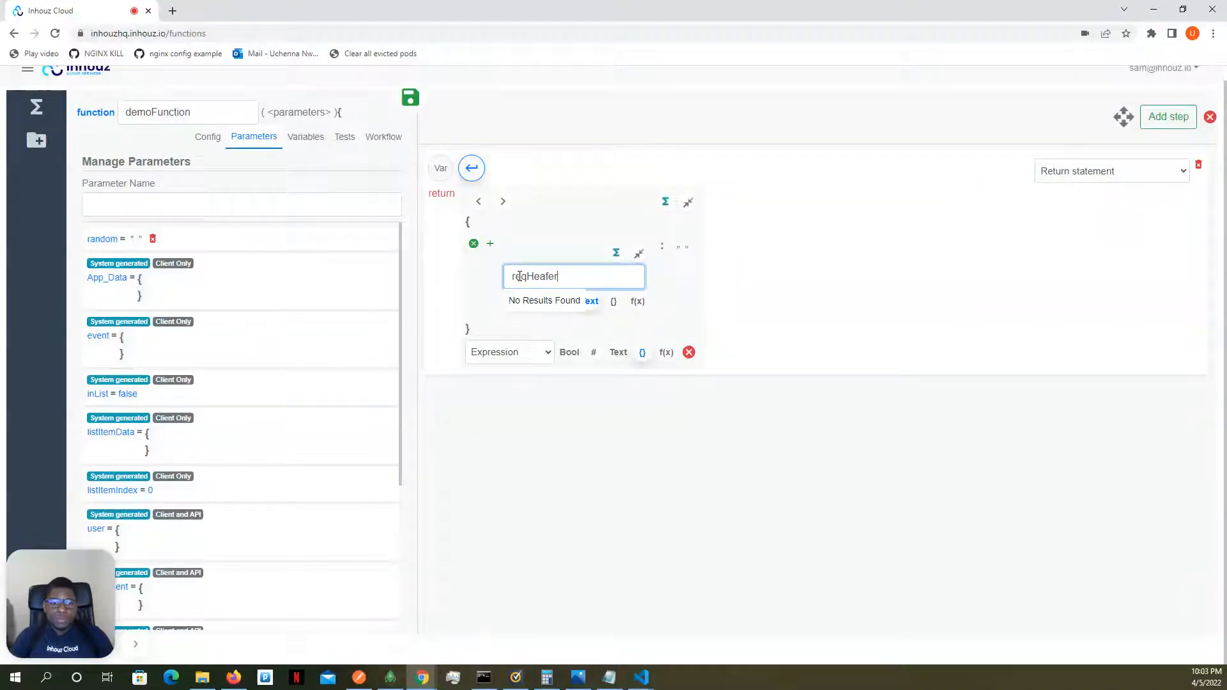
pyautogui.press('BackSpace')
pyautogui.press('BackSpace')
pyautogui.press('BackSpace')
pyautogui.write('ders')
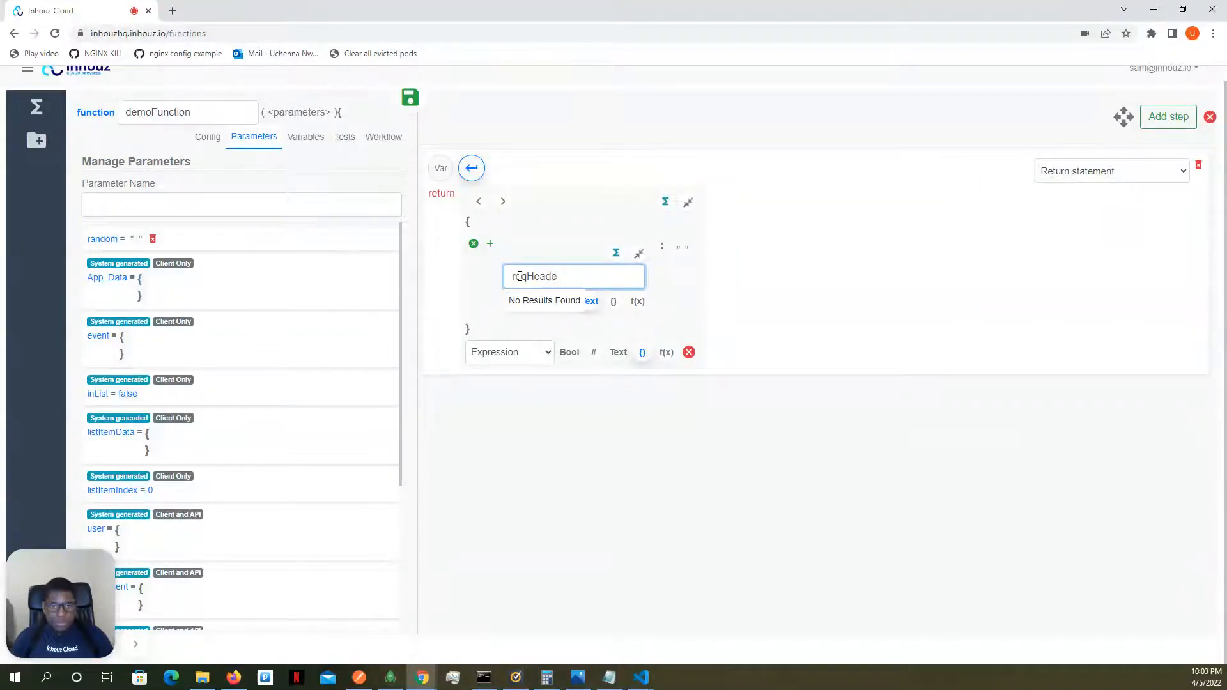
pyautogui.click(676, 259)
pyautogui.click(701, 281)
pyautogui.write('req')
pyautogui.click(701, 301)
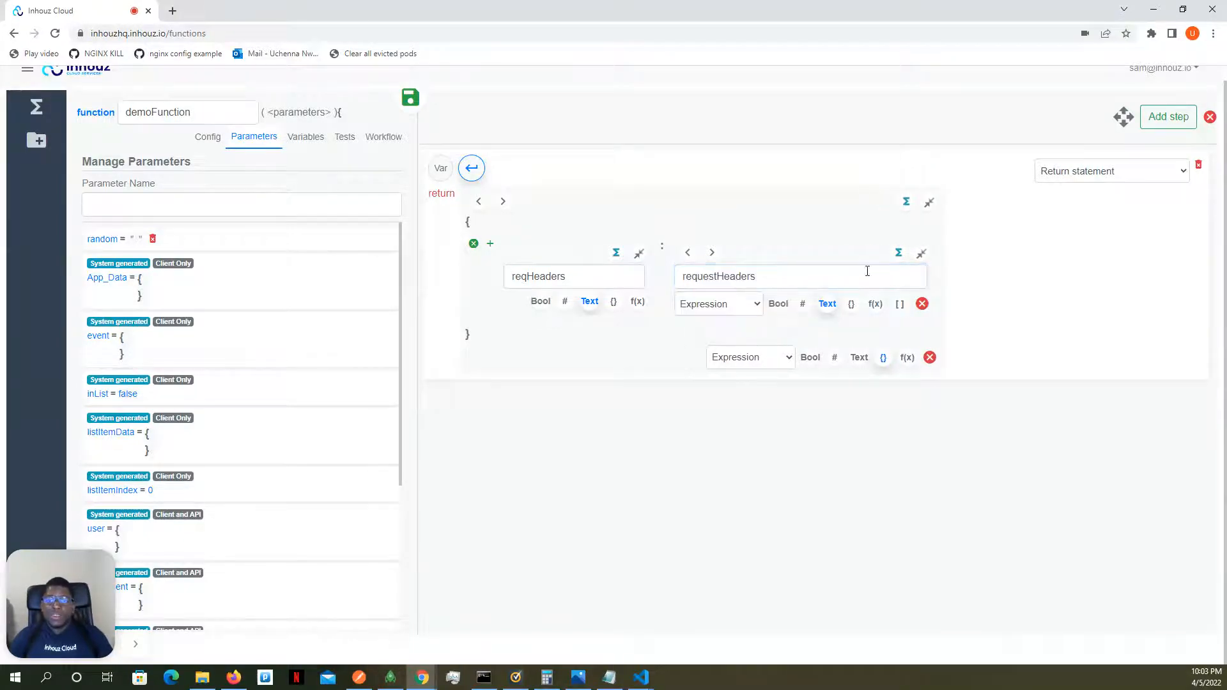
pyautogui.click(921, 254)
pyautogui.click(638, 254)
# Add a second key reqBody with the value PARAMETER.requestBody to the returned object and save demoFunction.
pyautogui.click(490, 243)
pyautogui.click(521, 289)
pyautogui.click(522, 315)
pyautogui.write('reqBody')
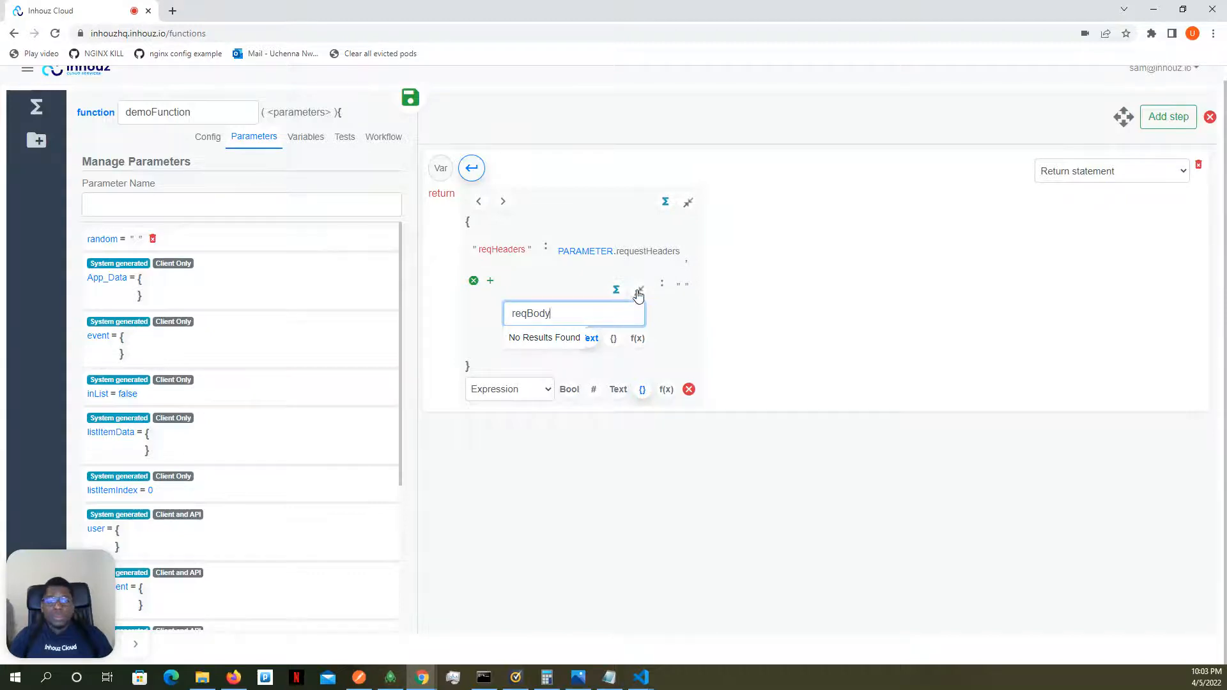
pyautogui.click(637, 294)
pyautogui.click(584, 285)
pyautogui.click(607, 313)
pyautogui.write('requestB')
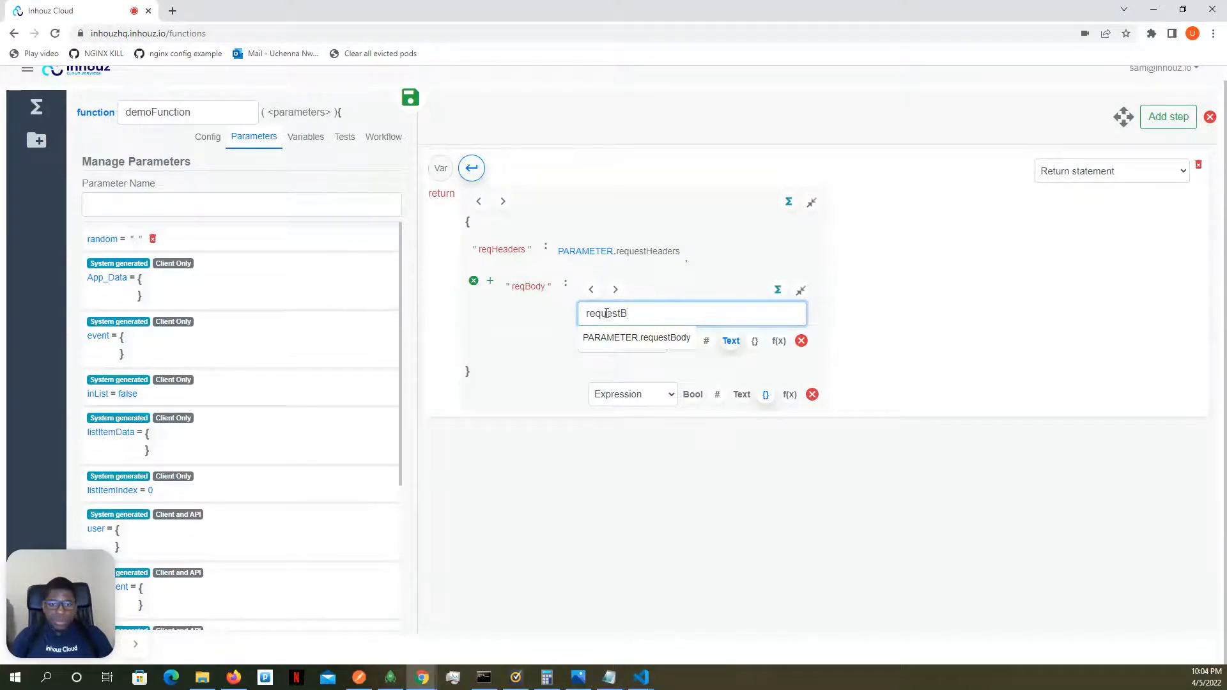
pyautogui.click(617, 338)
pyautogui.click(824, 291)
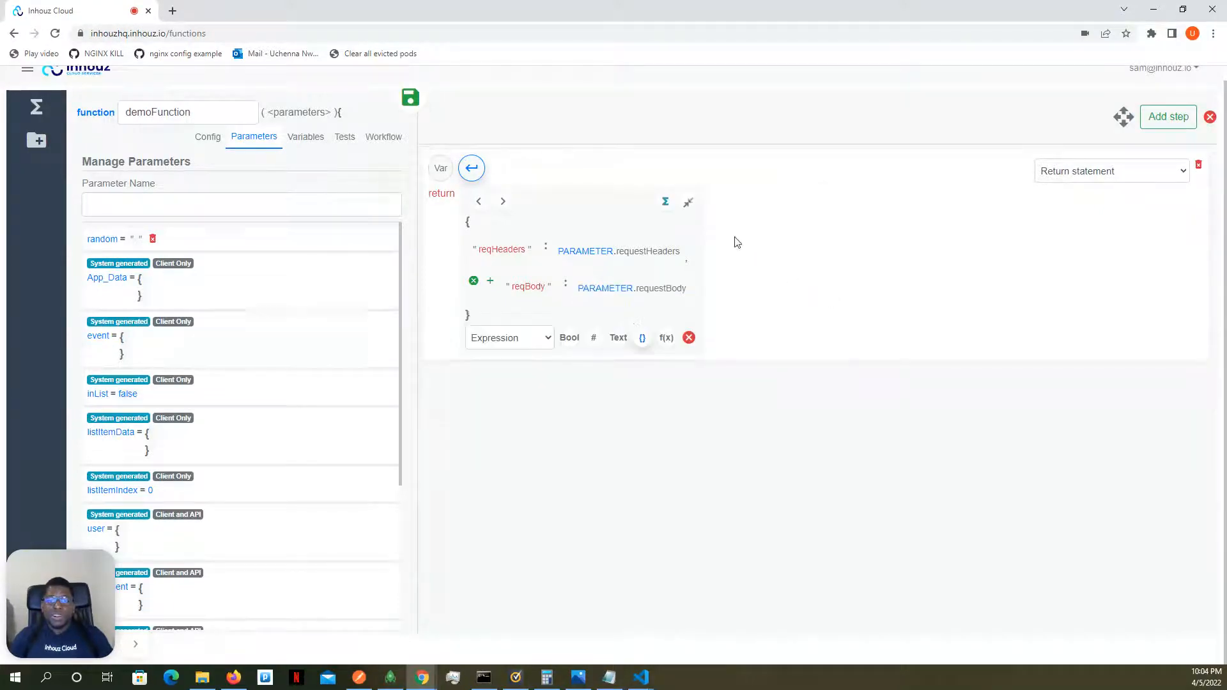
pyautogui.click(688, 202)
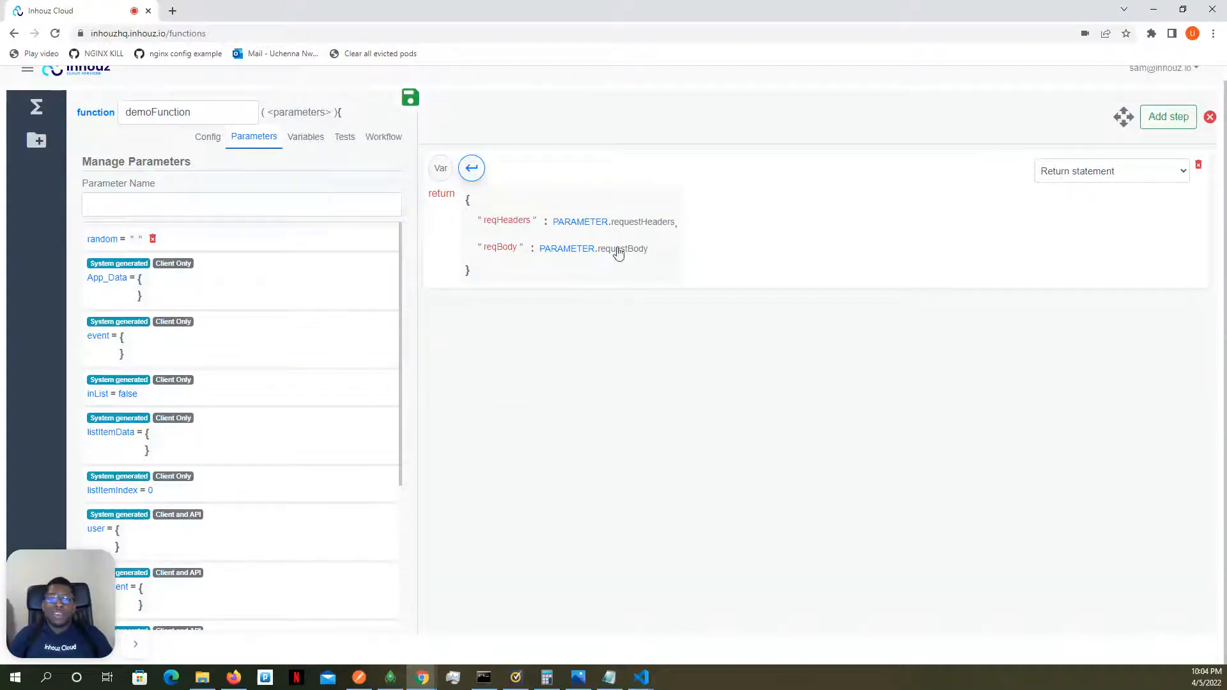
pyautogui.click(410, 99)
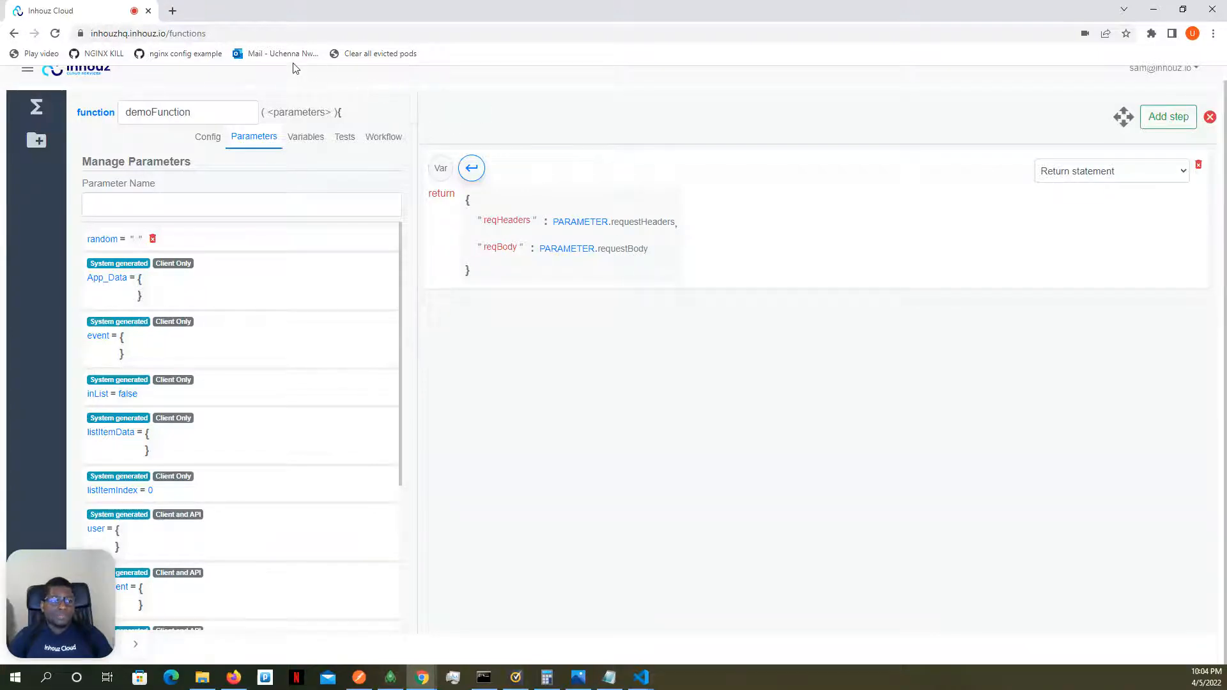
# Deploy active version 3 of demoFunction and go to the API Hub.
pyautogui.click(205, 137)
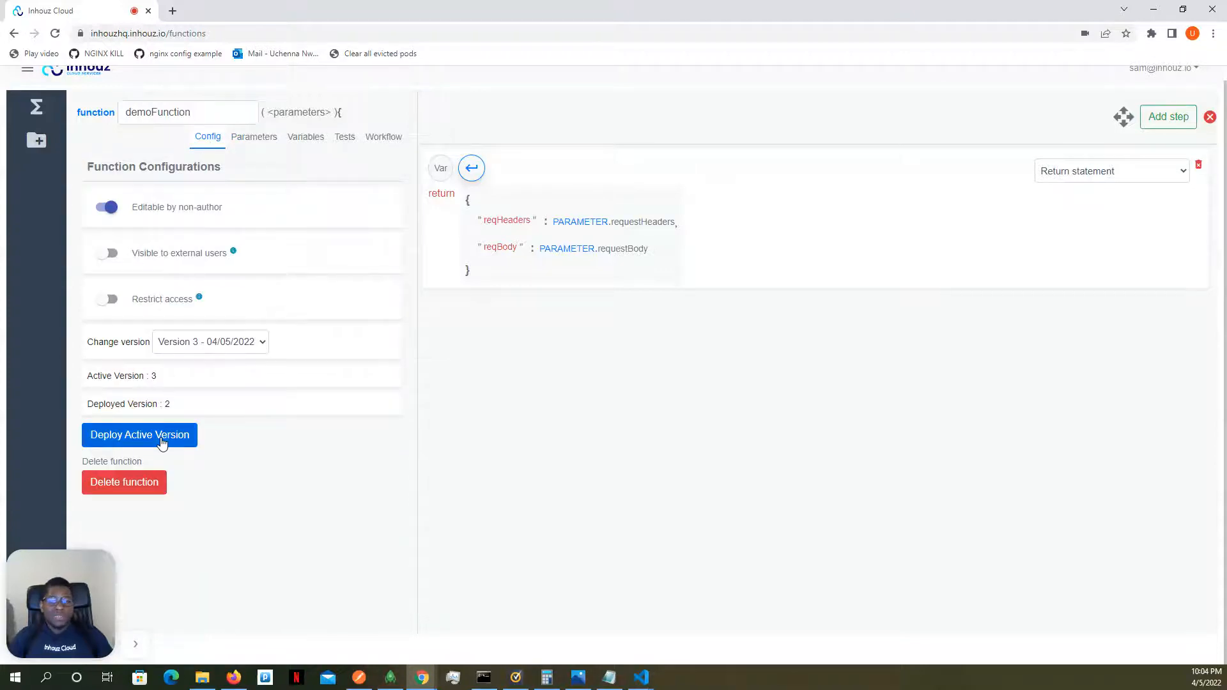
pyautogui.click(161, 441)
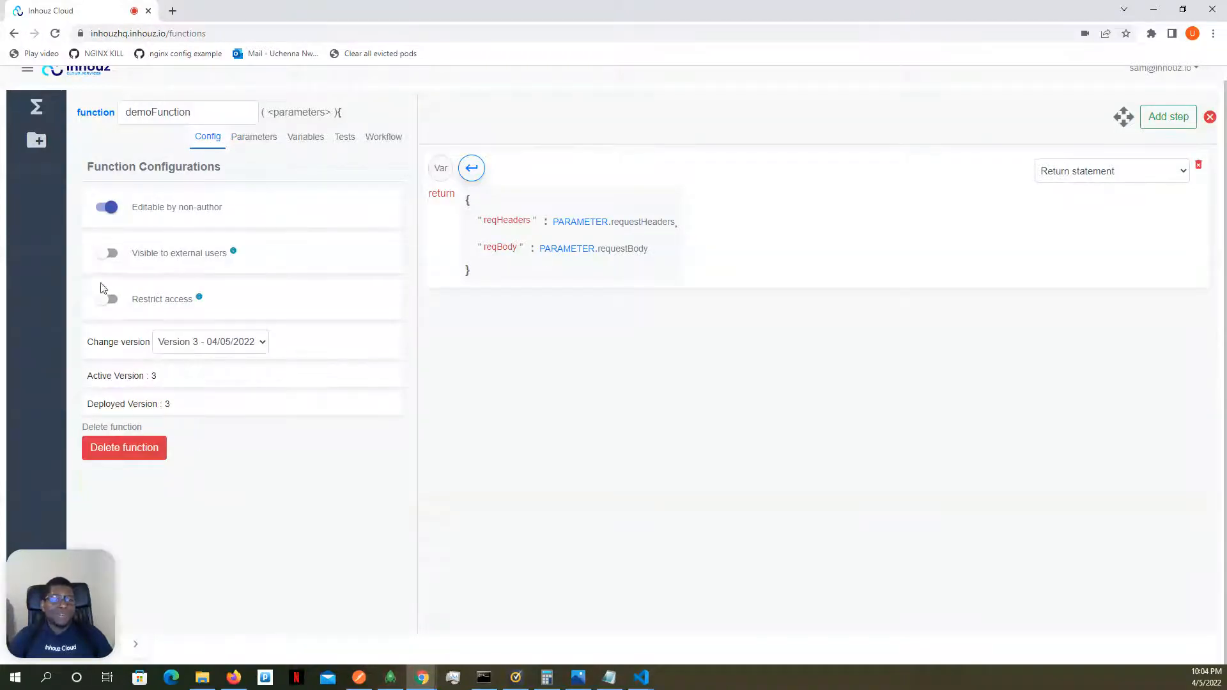
pyautogui.scroll(1, 62, 145)
pyautogui.click(27, 84)
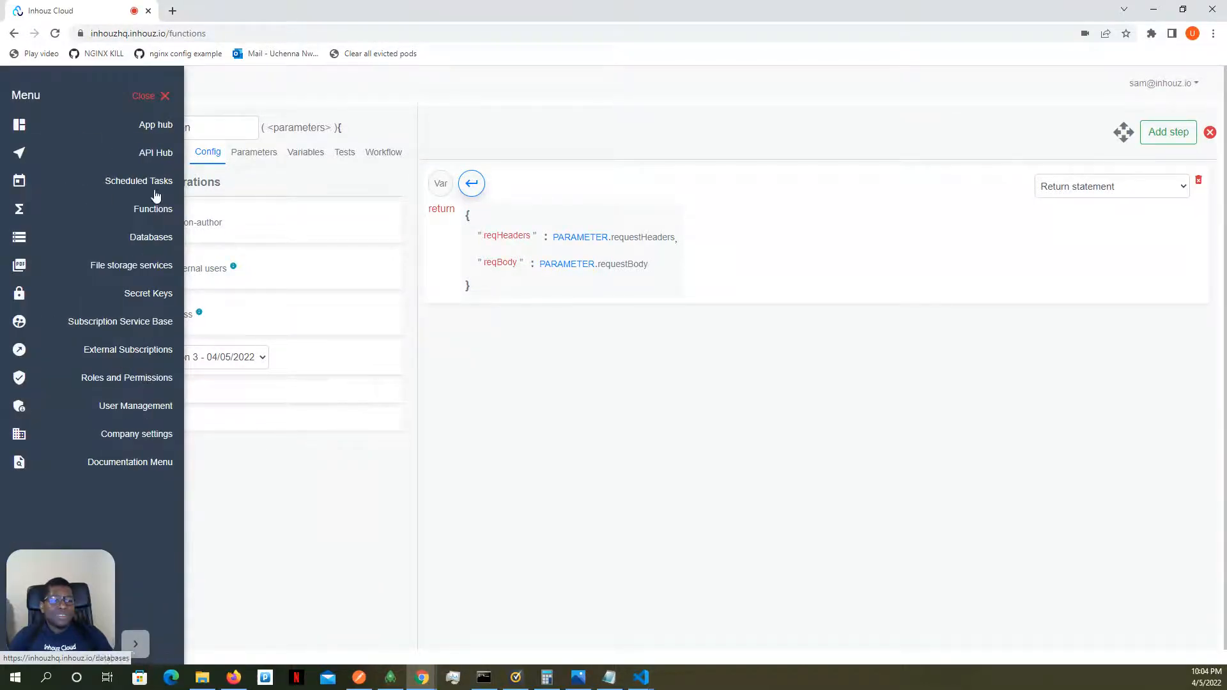
pyautogui.click(156, 154)
pyautogui.click(142, 99)
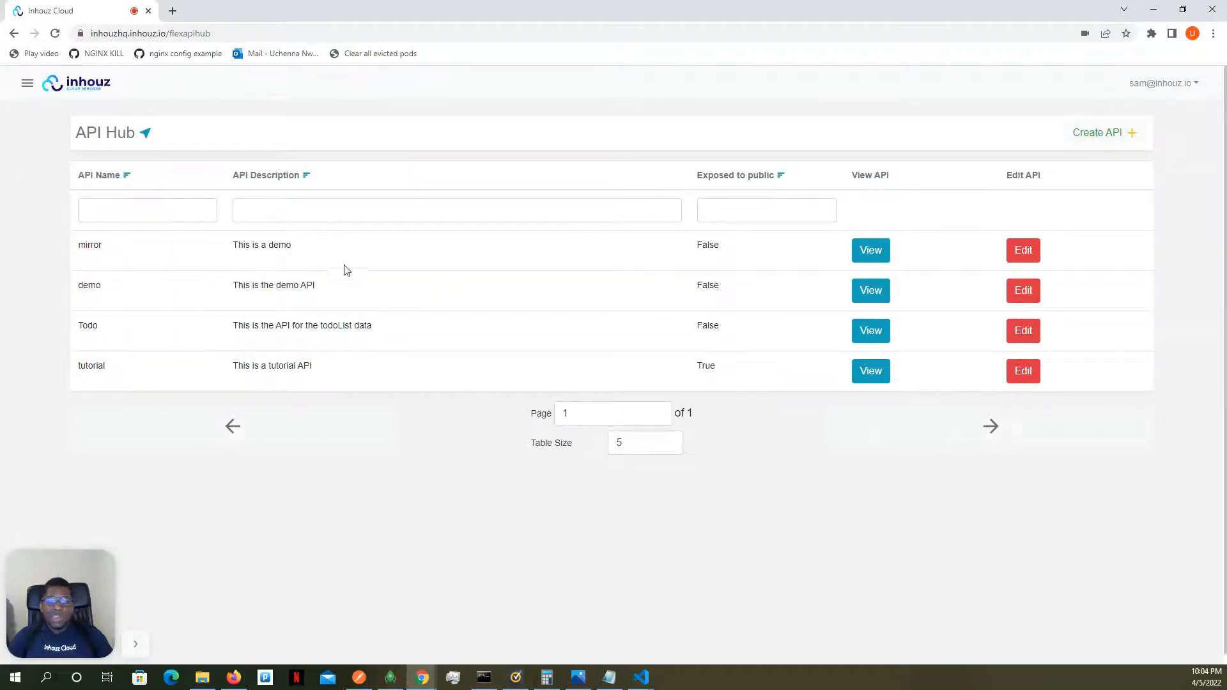
# View the demo API's details and endpoints, and return to the list of APIs.
pyautogui.click(868, 294)
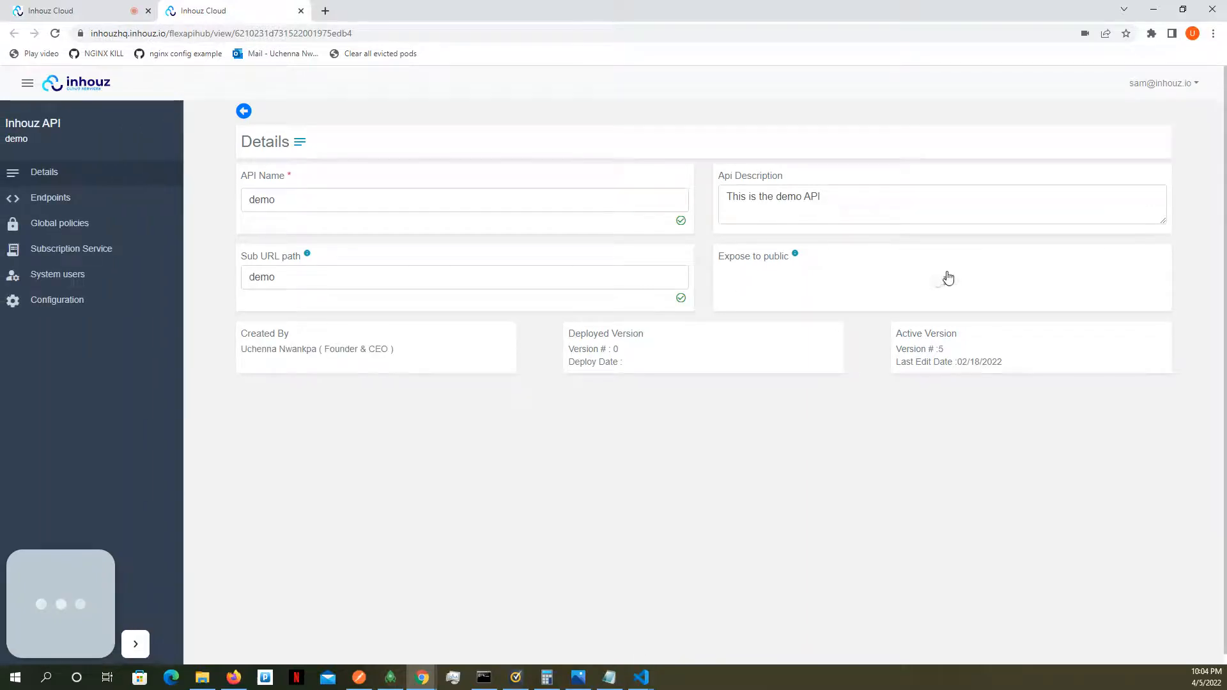
pyautogui.click(41, 199)
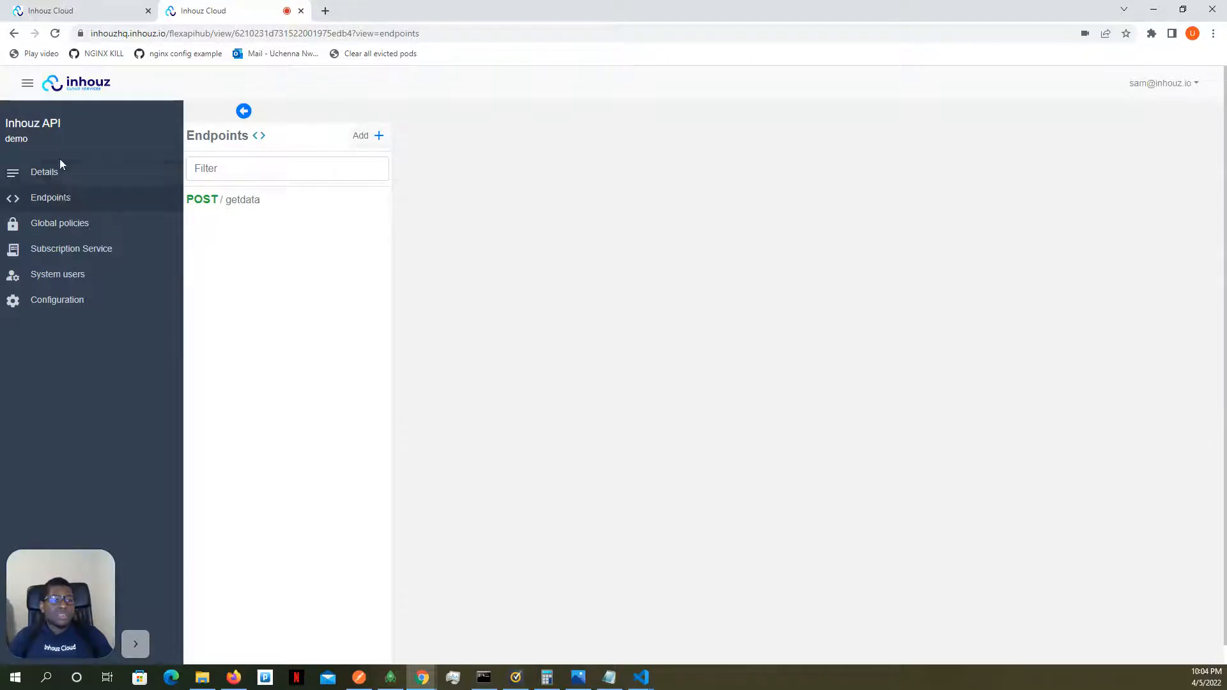
pyautogui.click(242, 112)
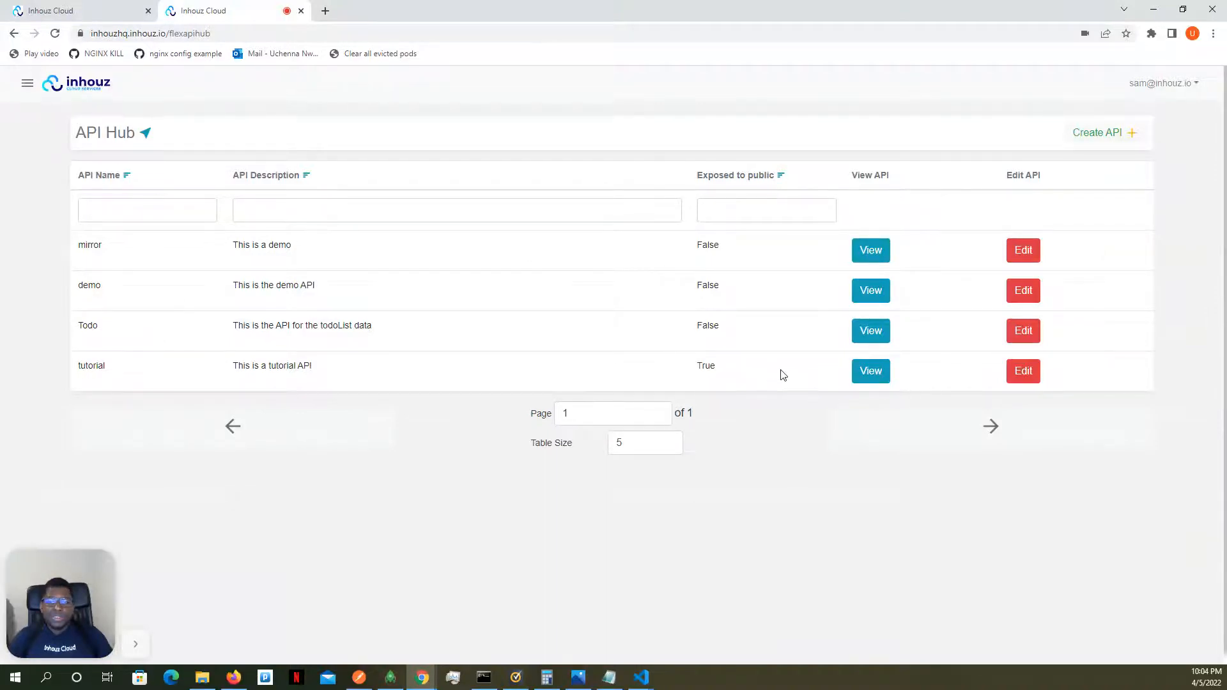
# Open the tutorial API for editing and remove the random query string parameter from its POST mirror endpoint.
pyautogui.click(1024, 374)
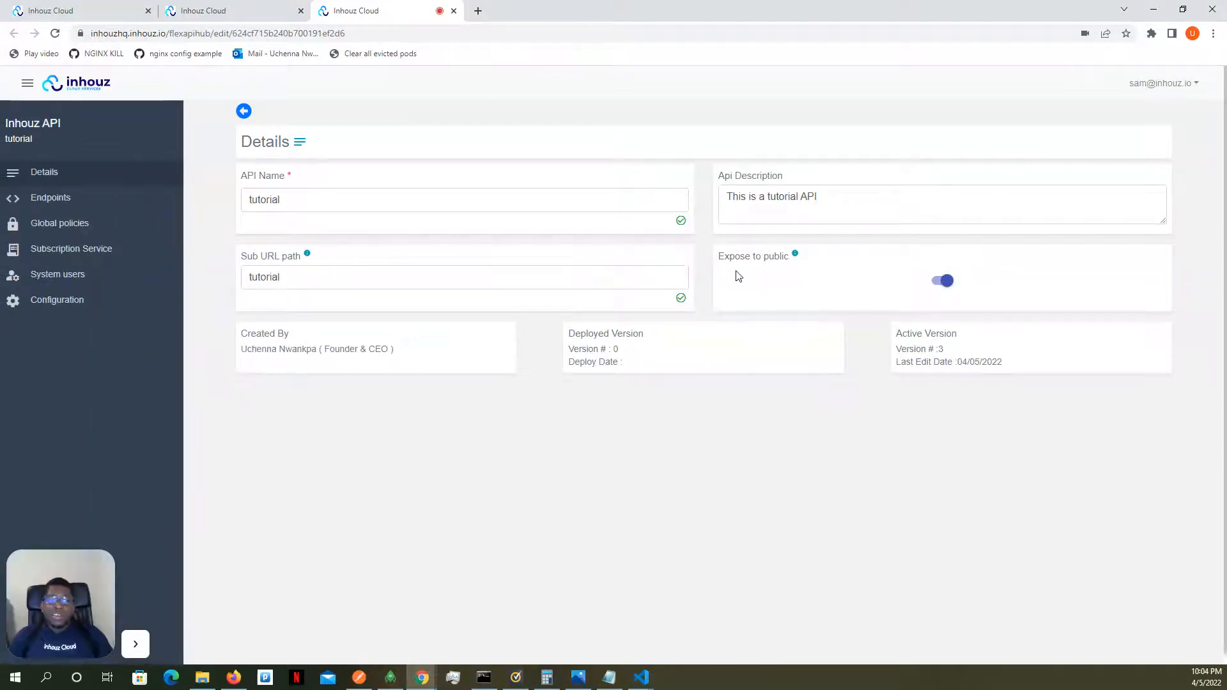
pyautogui.click(936, 283)
pyautogui.click(947, 282)
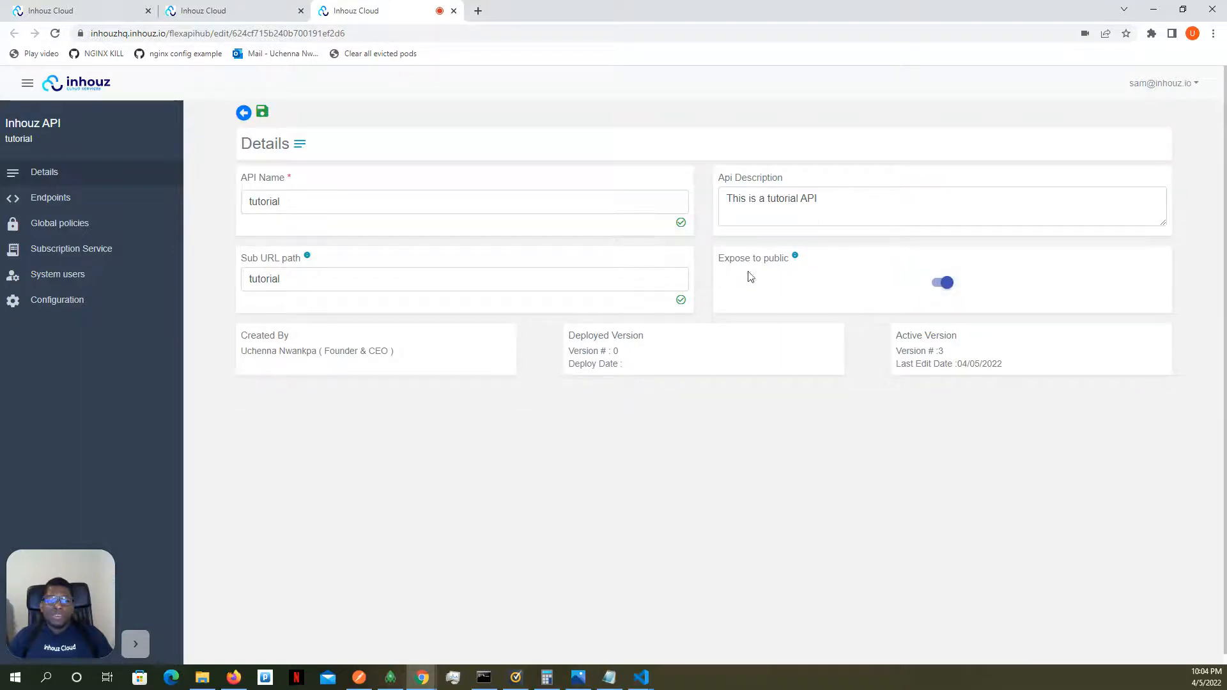
pyautogui.click(102, 202)
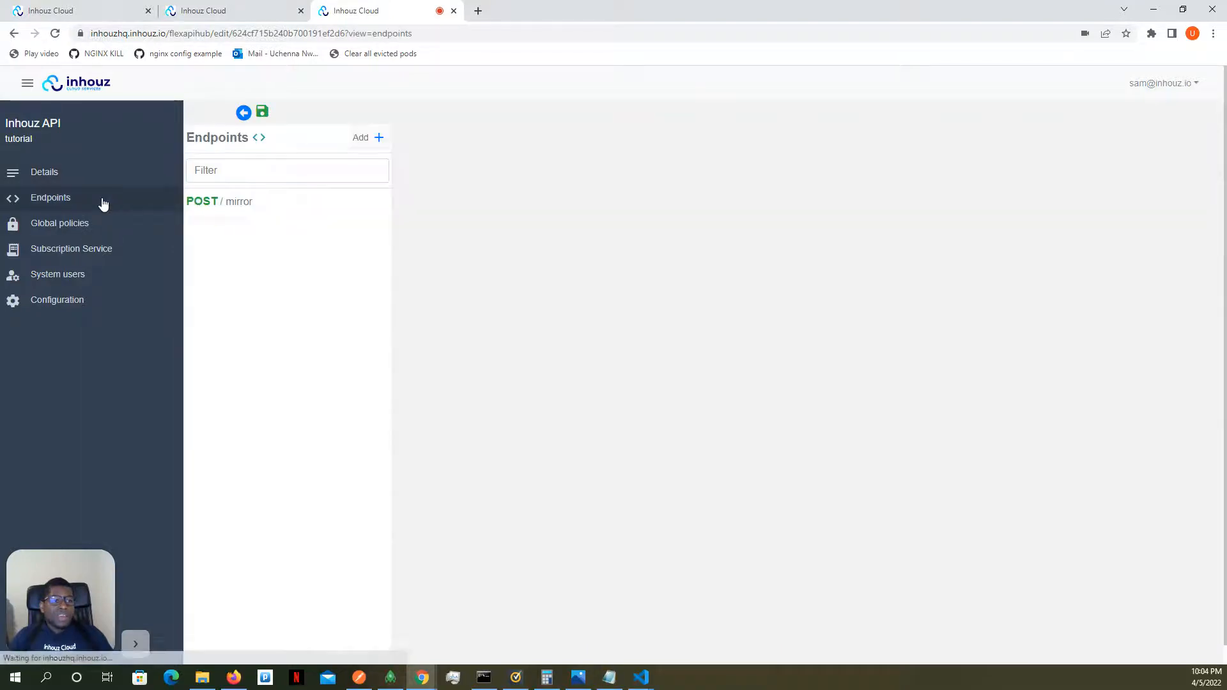
pyautogui.click(257, 203)
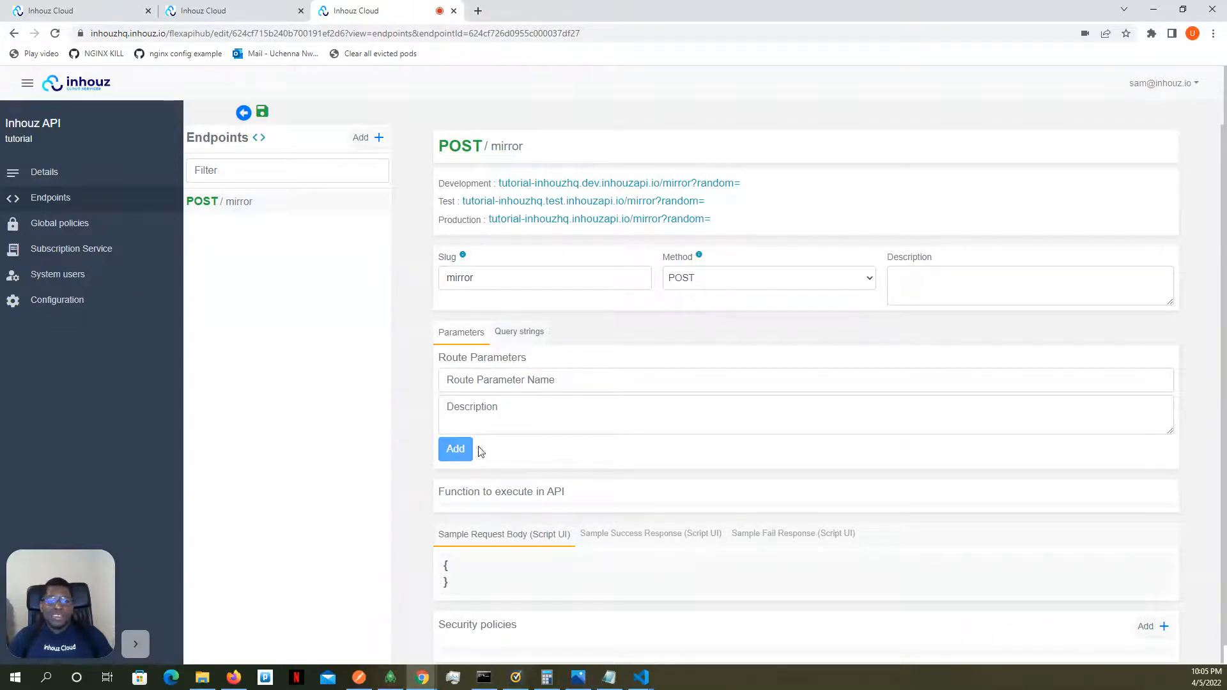
pyautogui.click(523, 333)
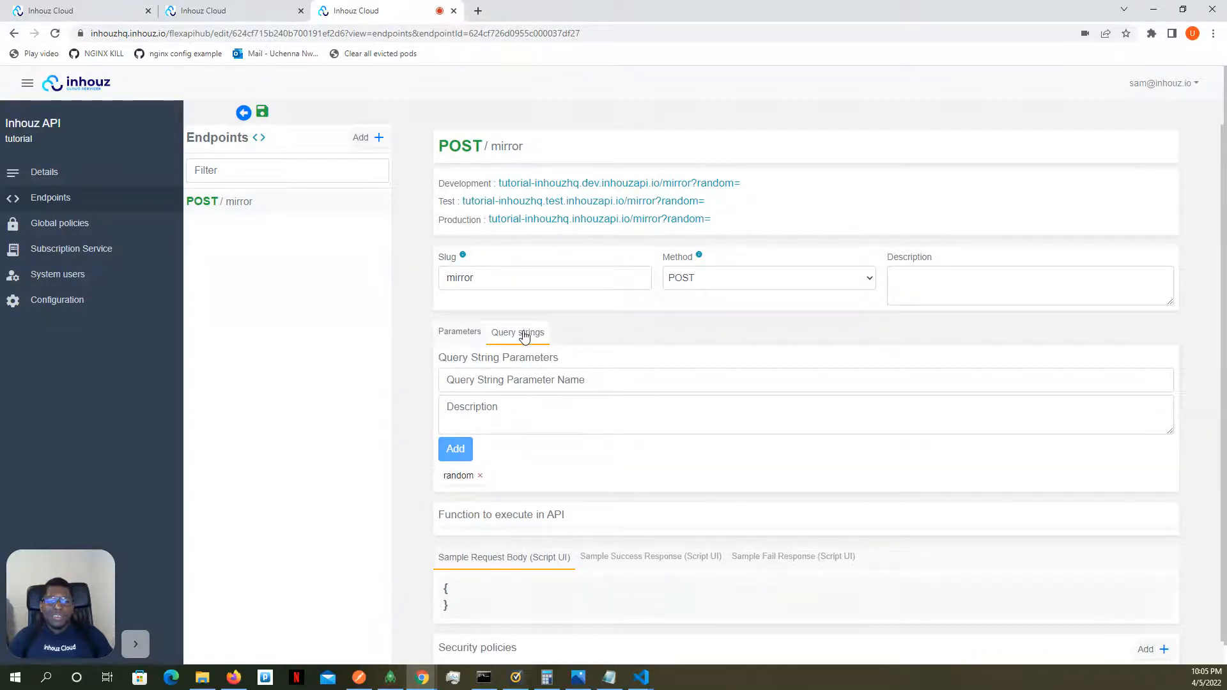
pyautogui.click(479, 476)
pyautogui.click(466, 337)
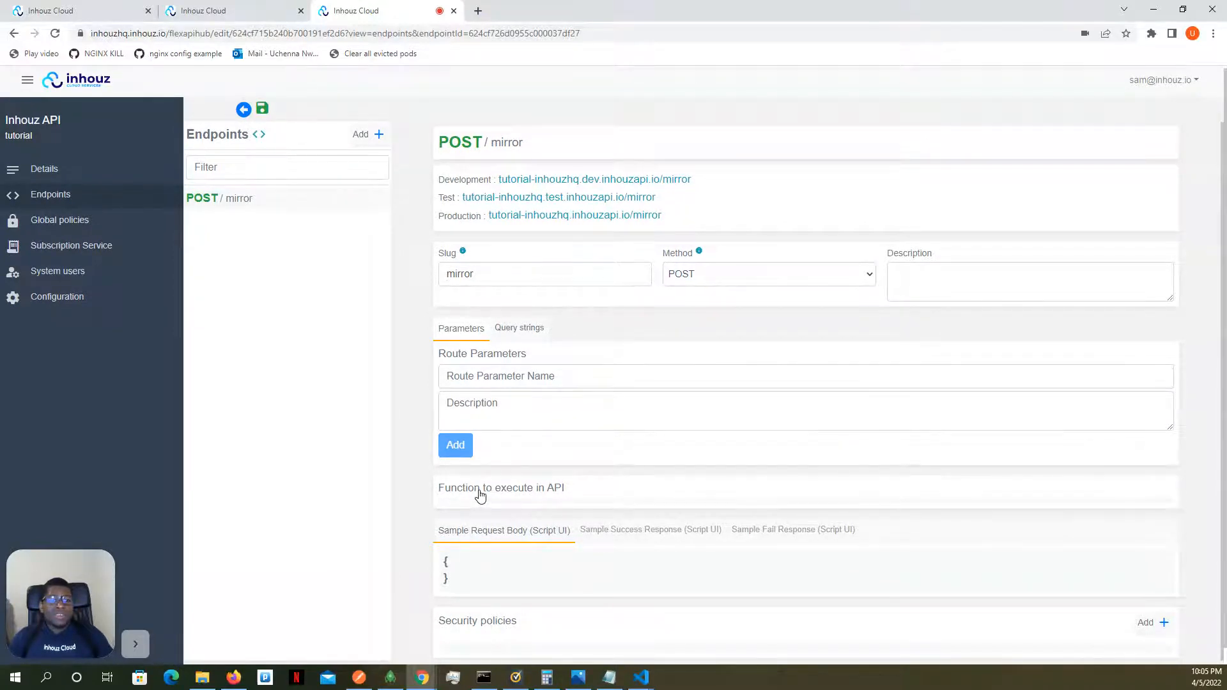
# Select demoFunction as the function the mirror endpoint executes and save the tutorial API.
pyautogui.click(480, 496)
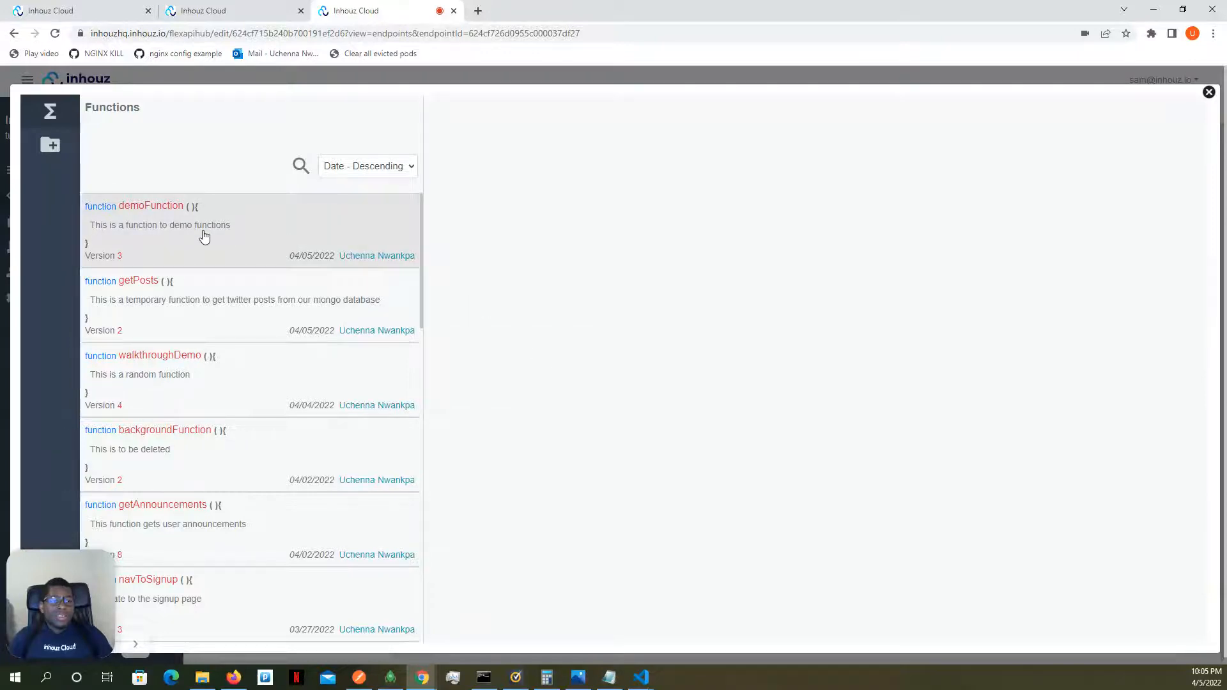
pyautogui.click(252, 230)
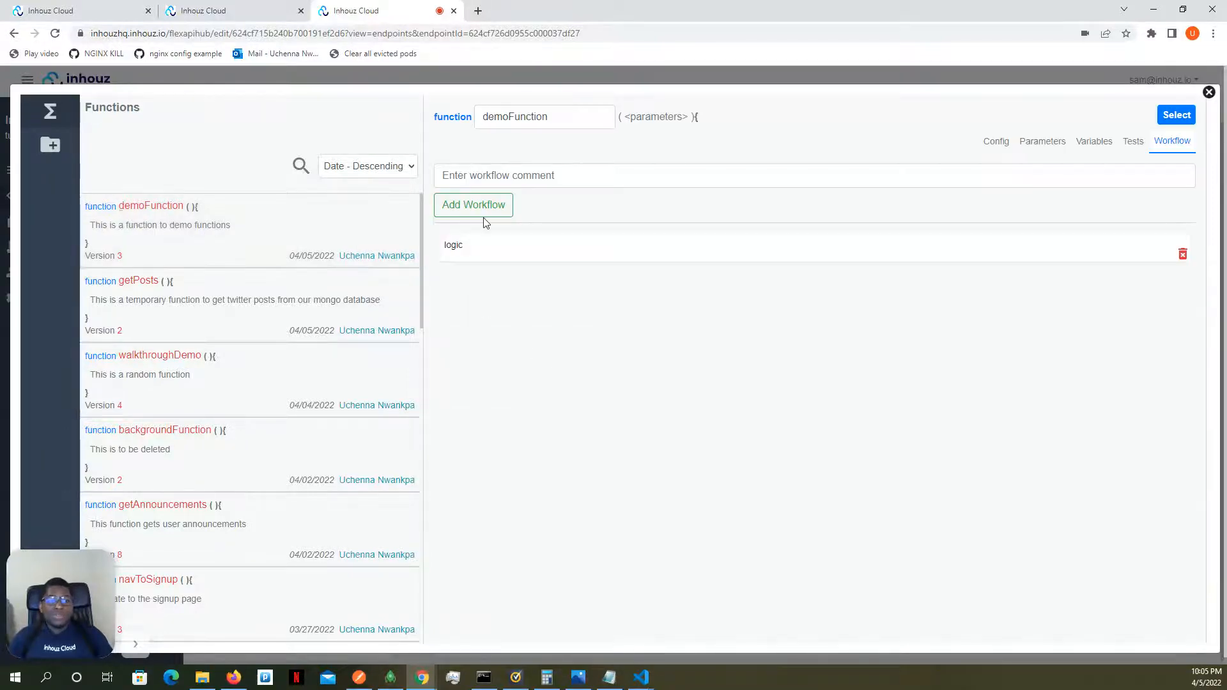
pyautogui.click(580, 238)
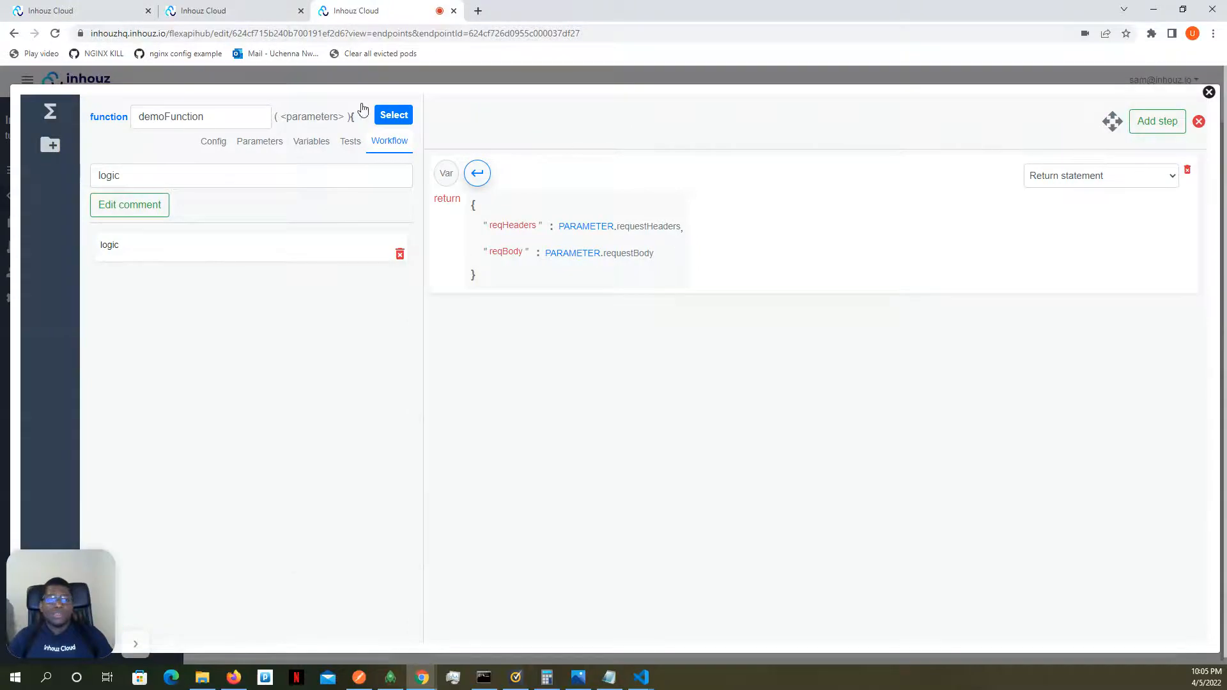
pyautogui.click(392, 116)
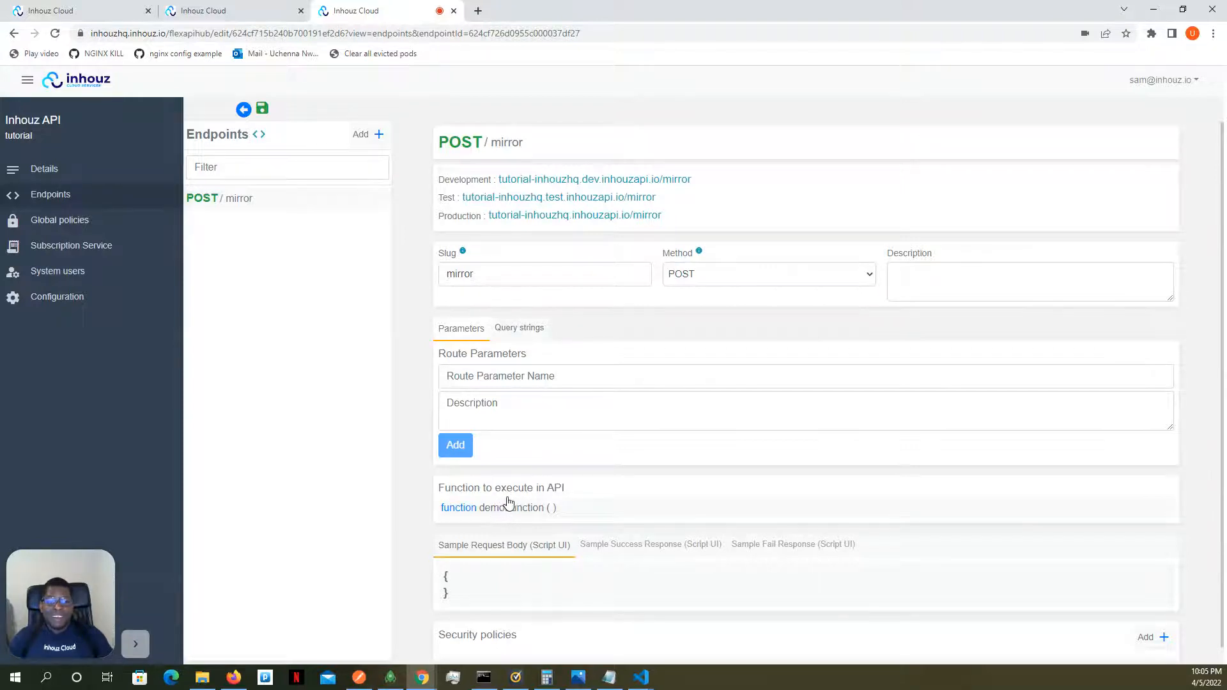
pyautogui.scroll(-1, 519, 498)
pyautogui.scroll(1, 520, 497)
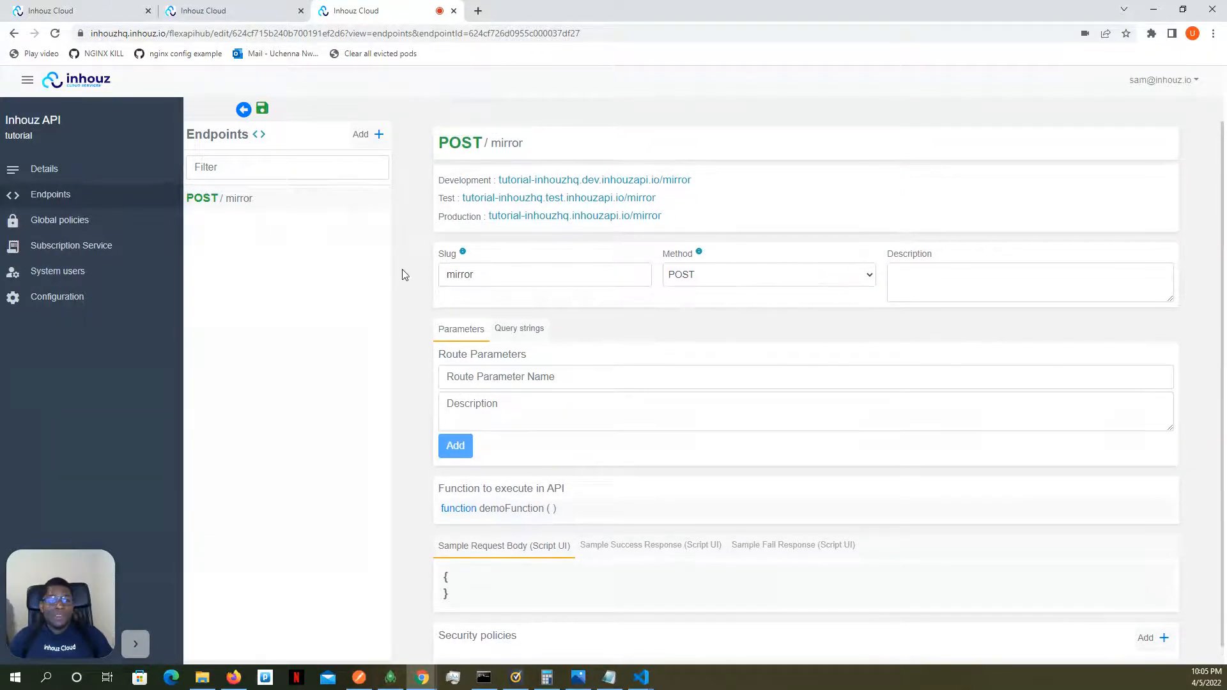
pyautogui.click(262, 110)
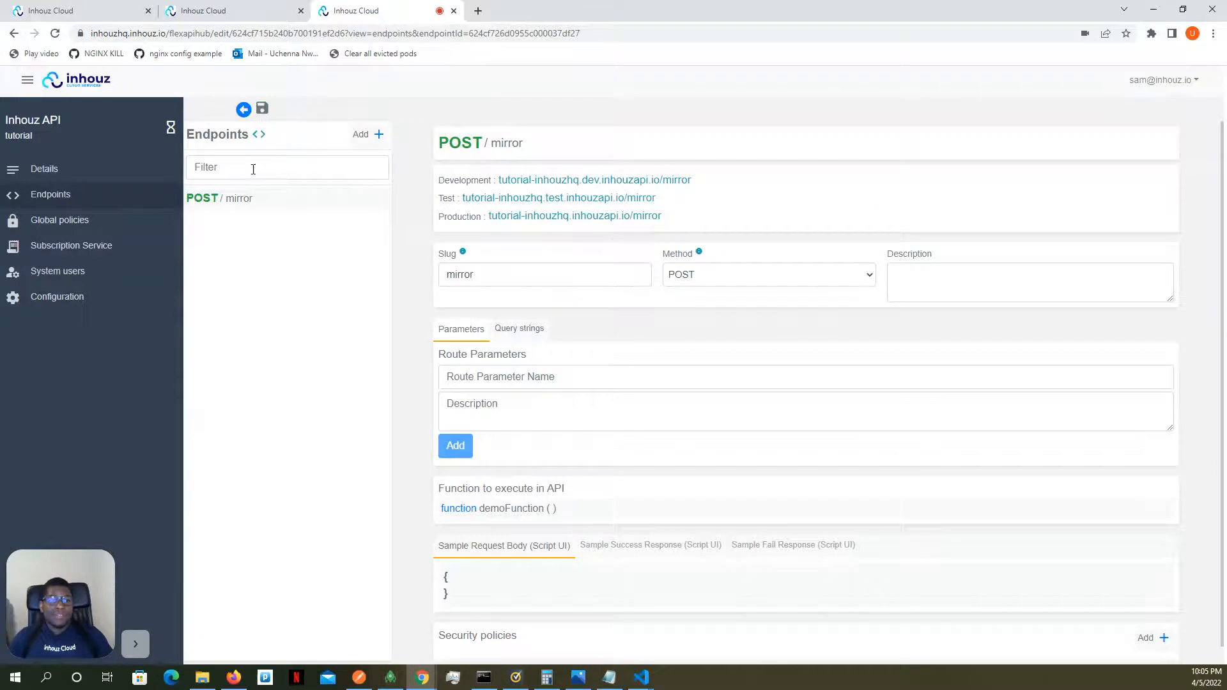
# Deploy version 4 of the tutorial API to the Development environment.
pyautogui.click(81, 301)
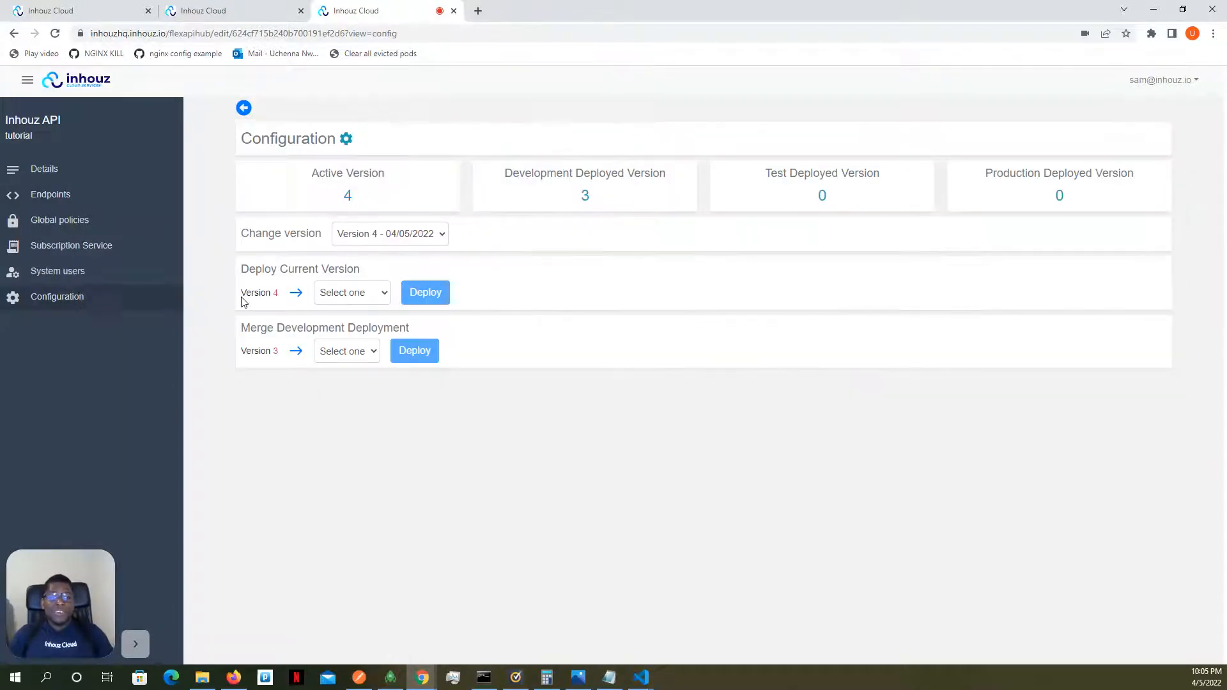
pyautogui.click(343, 293)
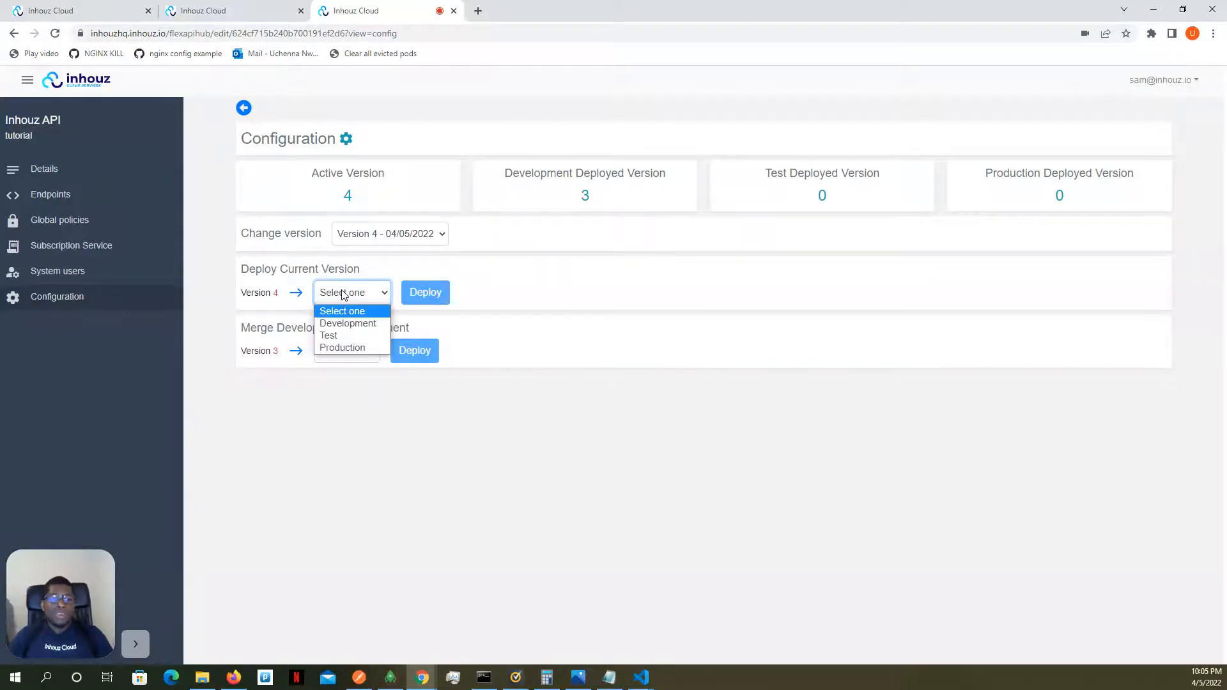
pyautogui.click(346, 325)
pyautogui.click(438, 295)
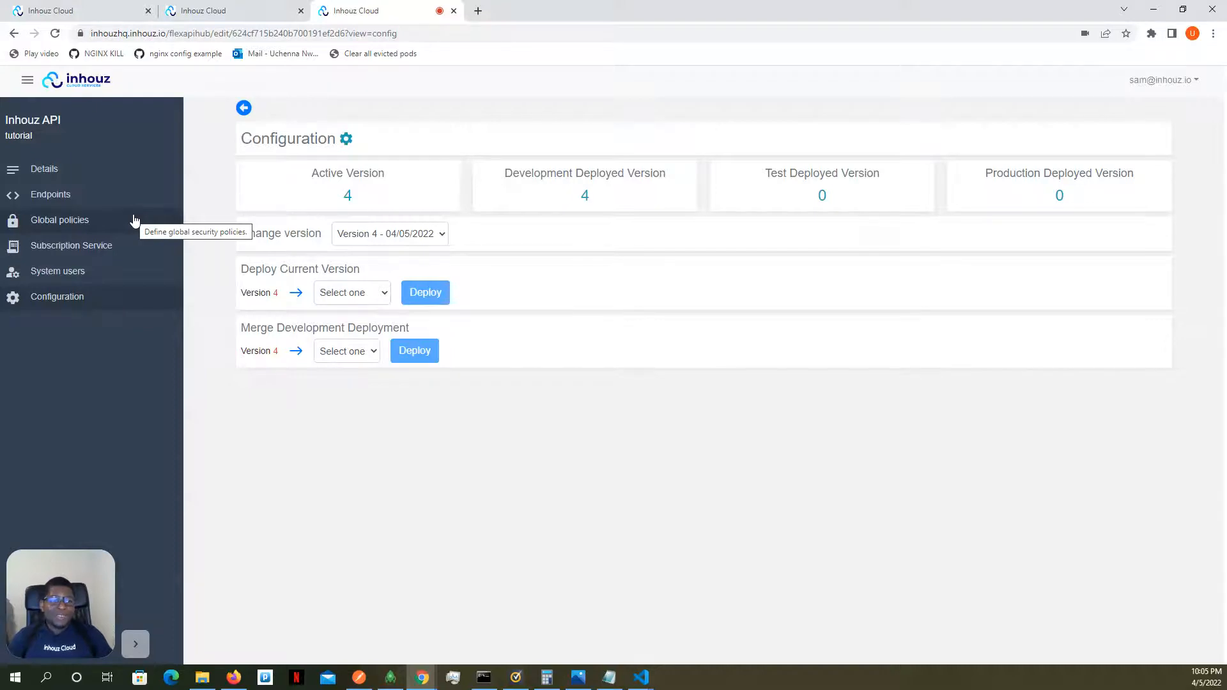
# Copy the Development URL of the tutorial API's POST mirror endpoint.
pyautogui.click(65, 200)
pyautogui.click(128, 169)
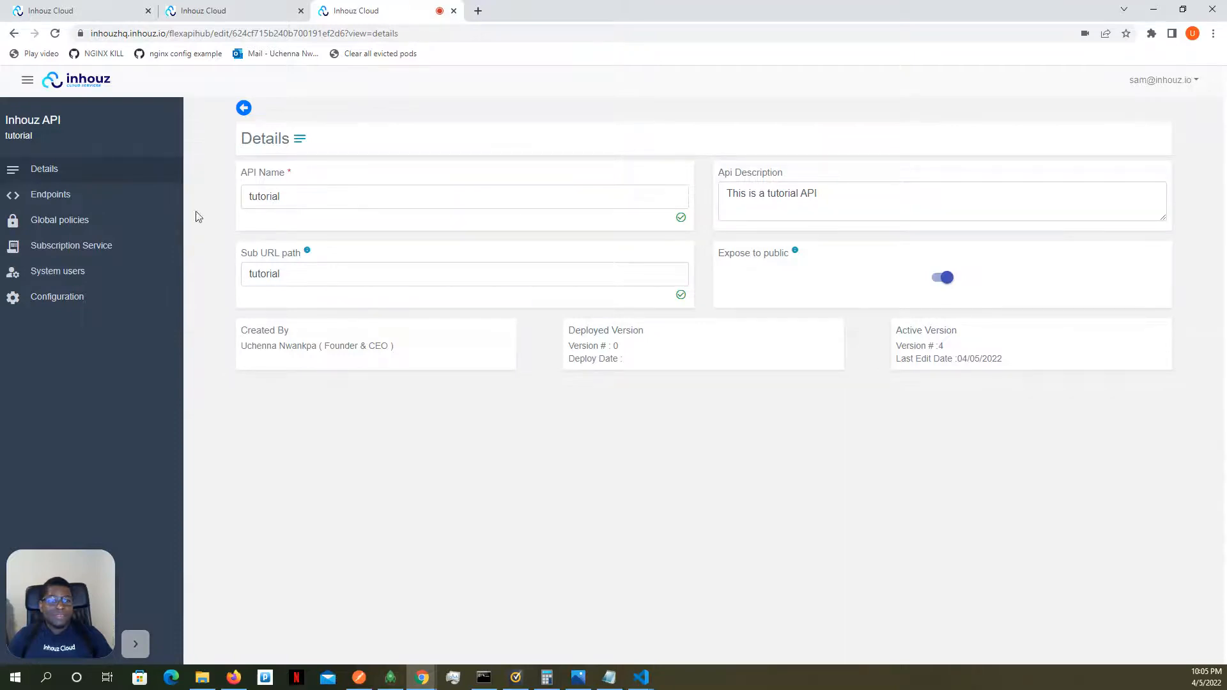
pyautogui.click(175, 202)
pyautogui.click(250, 198)
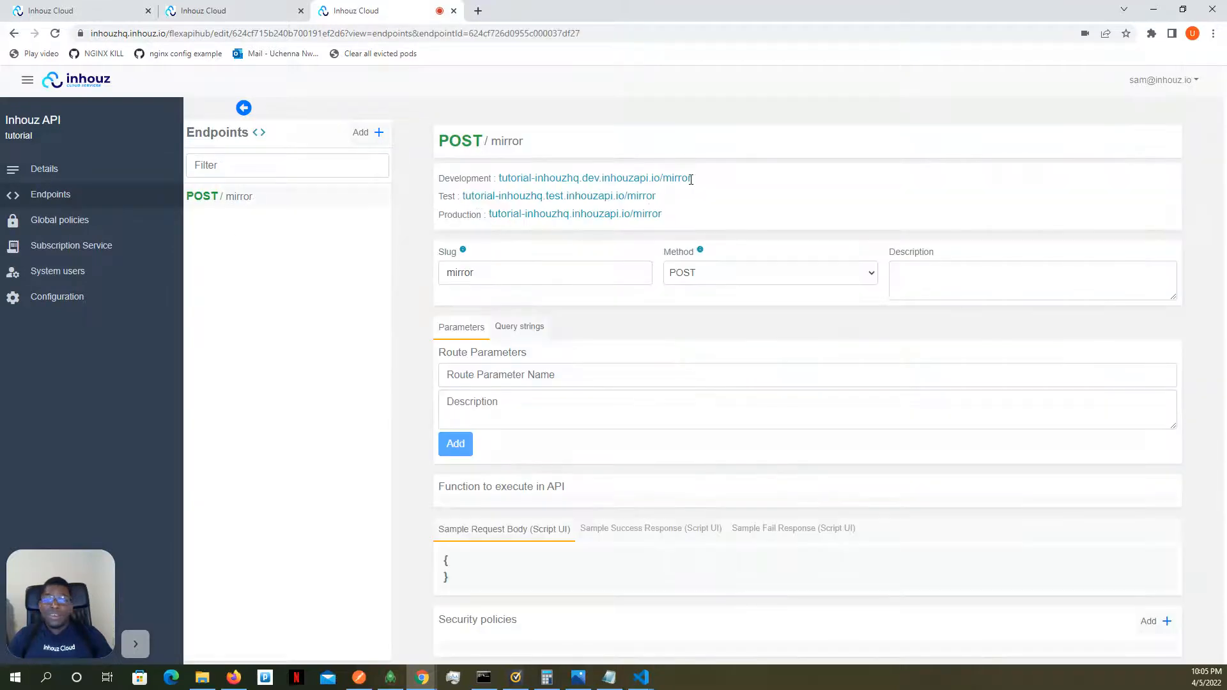
pyautogui.moveTo(702, 181); pyautogui.dragTo(497, 185)
pyautogui.rightClick(517, 181)
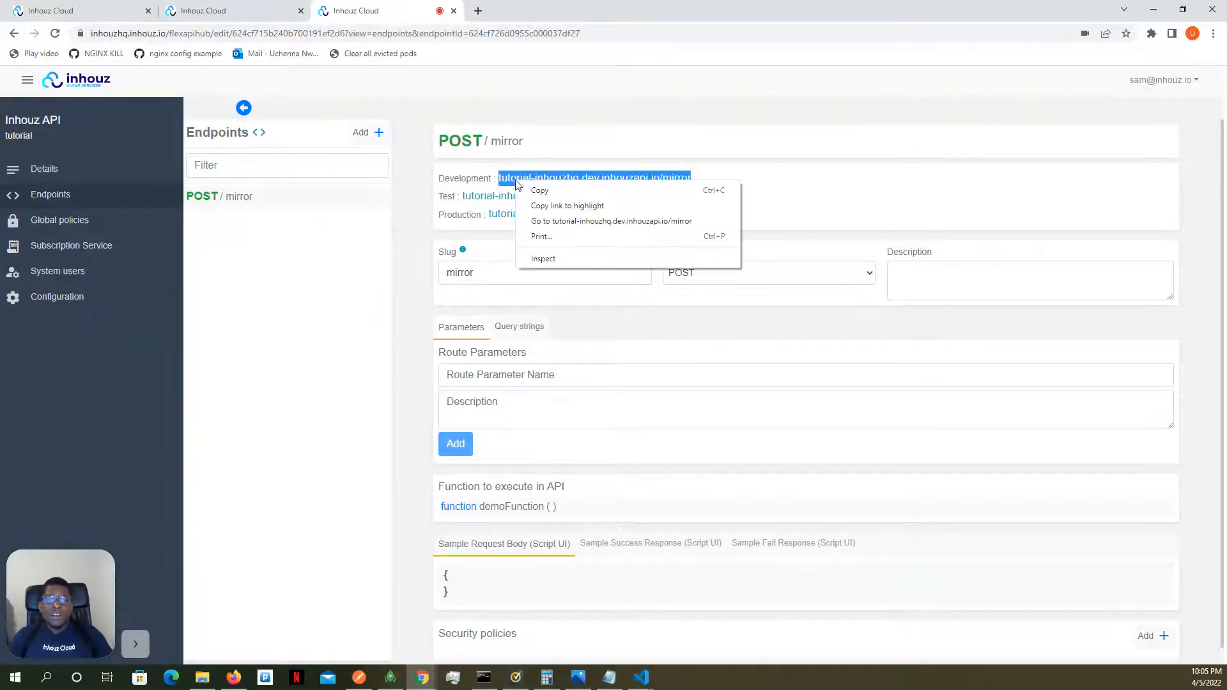
pyautogui.click(538, 190)
# Switch to Postman and create a new POST request to tutorial-inhouzhq.dev.inhouzapi.io/mirror.
pyautogui.click(360, 677)
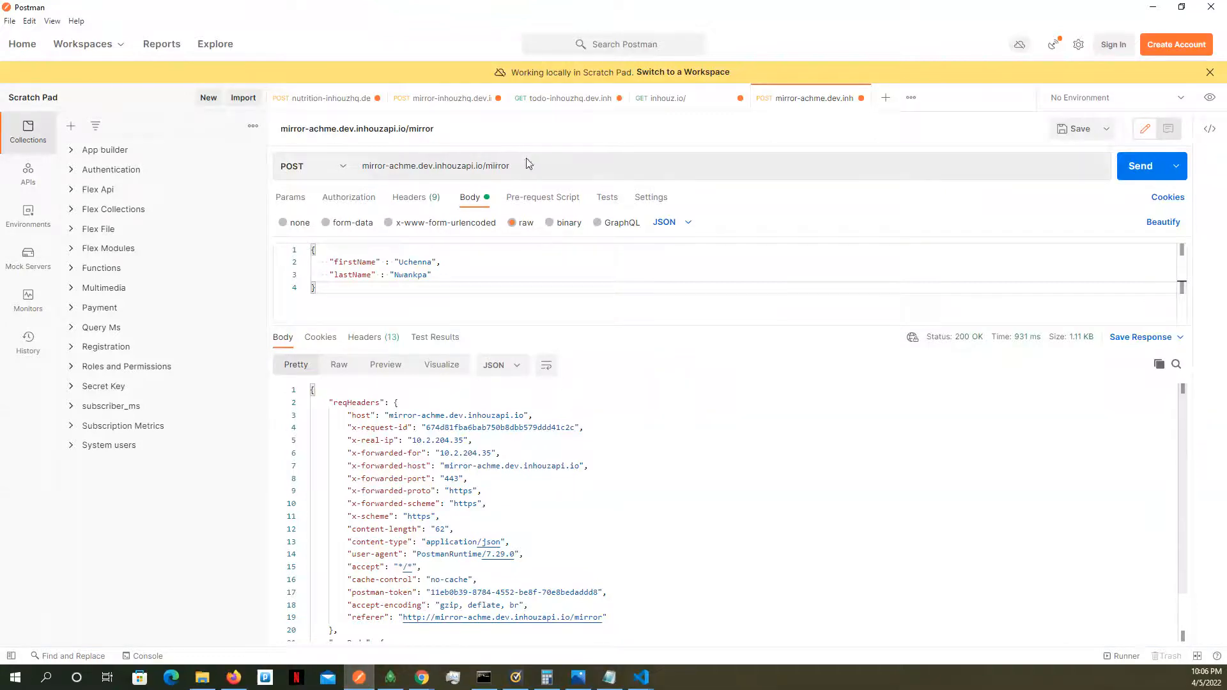
pyautogui.click(884, 99)
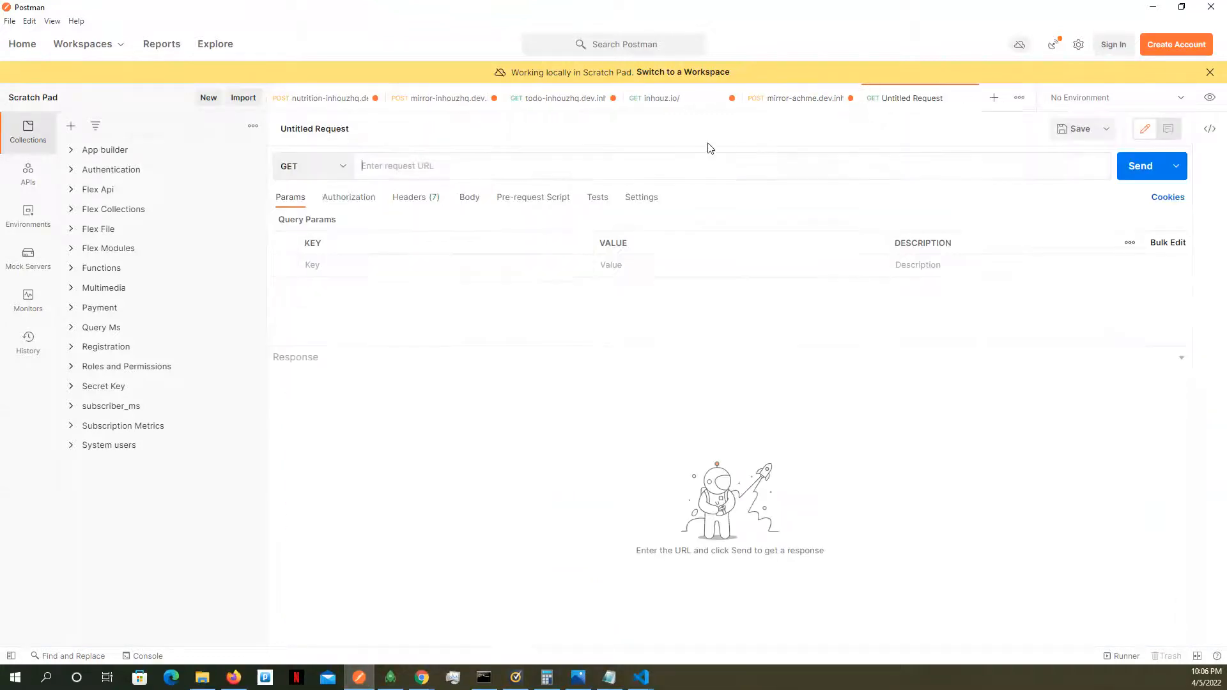
pyautogui.hotkey('ctrl', 'v')
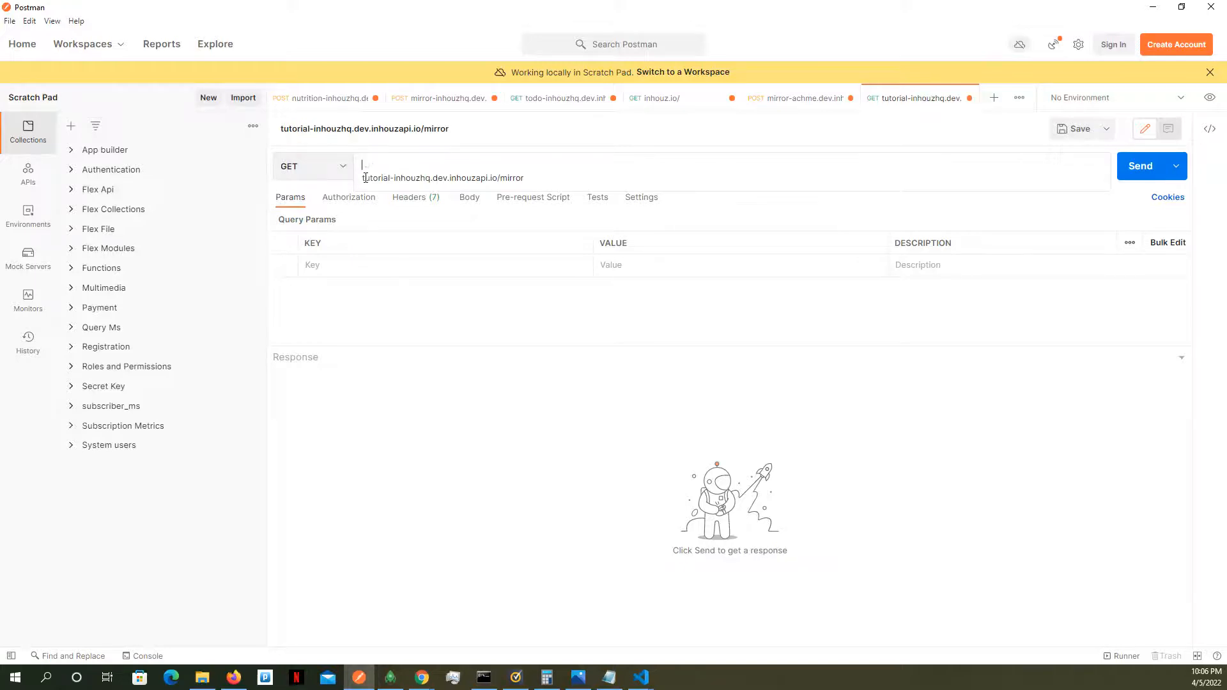
pyautogui.press('Delete')
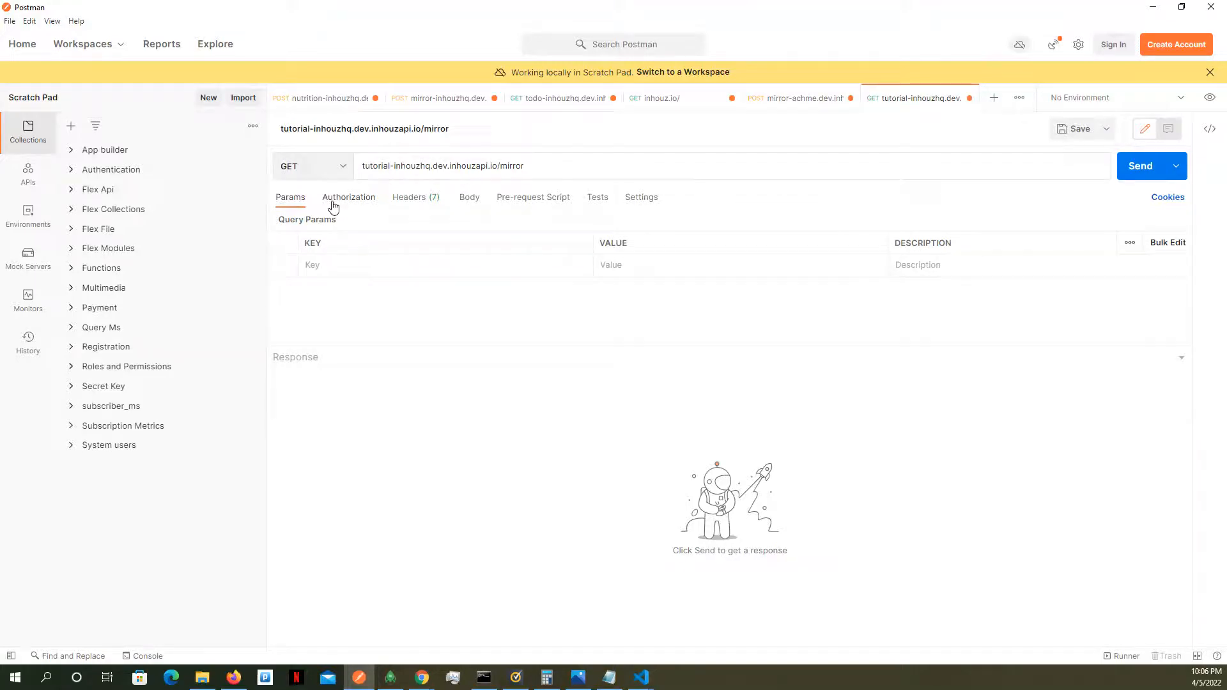
pyautogui.click(329, 166)
pyautogui.click(304, 222)
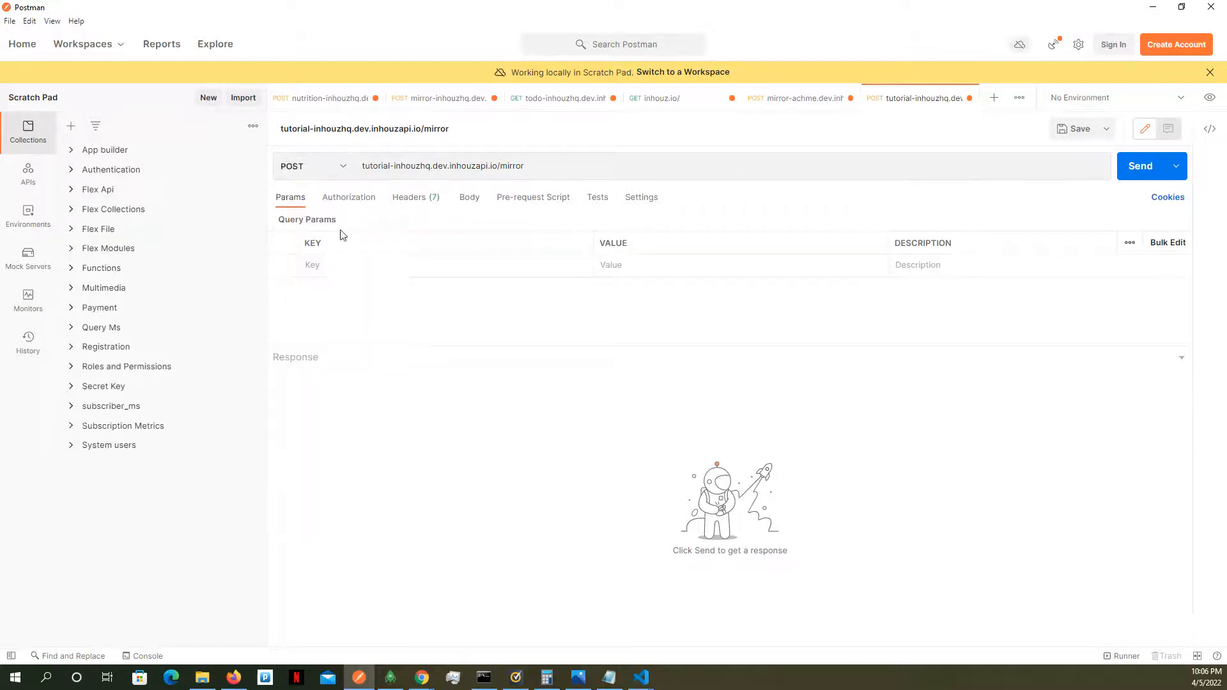
# Set the request body of the mirror request to raw with JSON as its format.
pyautogui.click(469, 198)
pyautogui.click(511, 223)
pyautogui.click(677, 224)
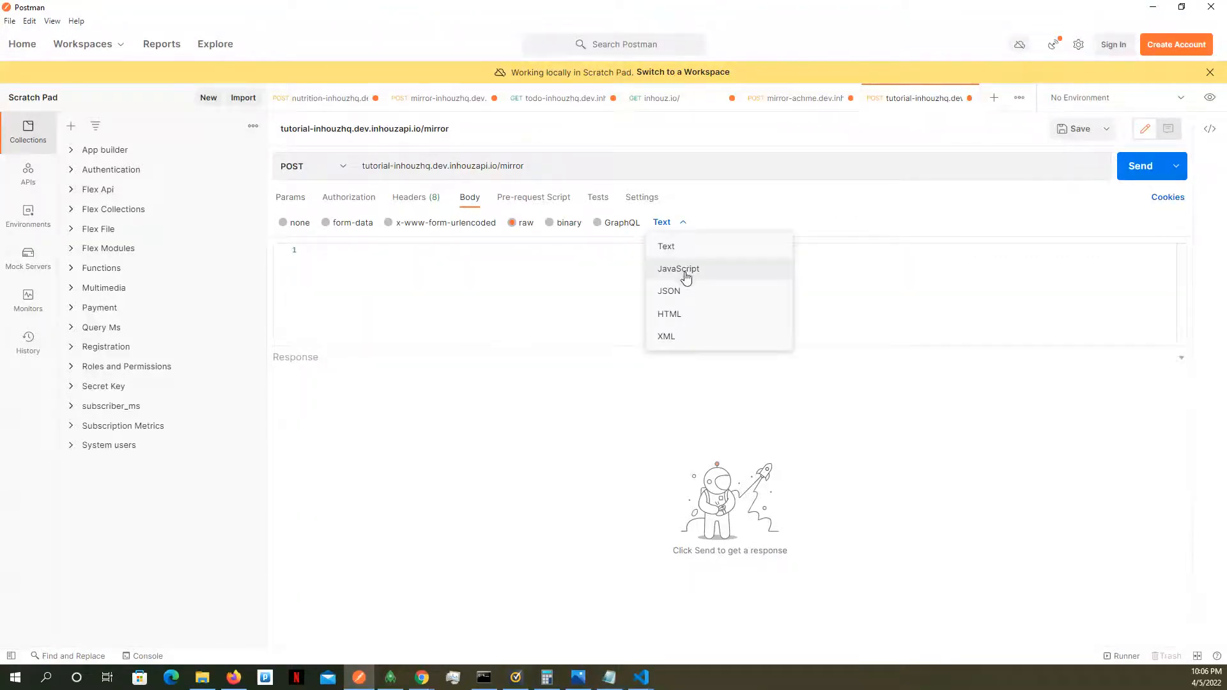
pyautogui.click(684, 291)
# Write a JSON object in the request body with firstName and lastName keys holding the person's first and last name.
pyautogui.click(613, 269)
pyautogui.write('{')
pyautogui.press('Return')
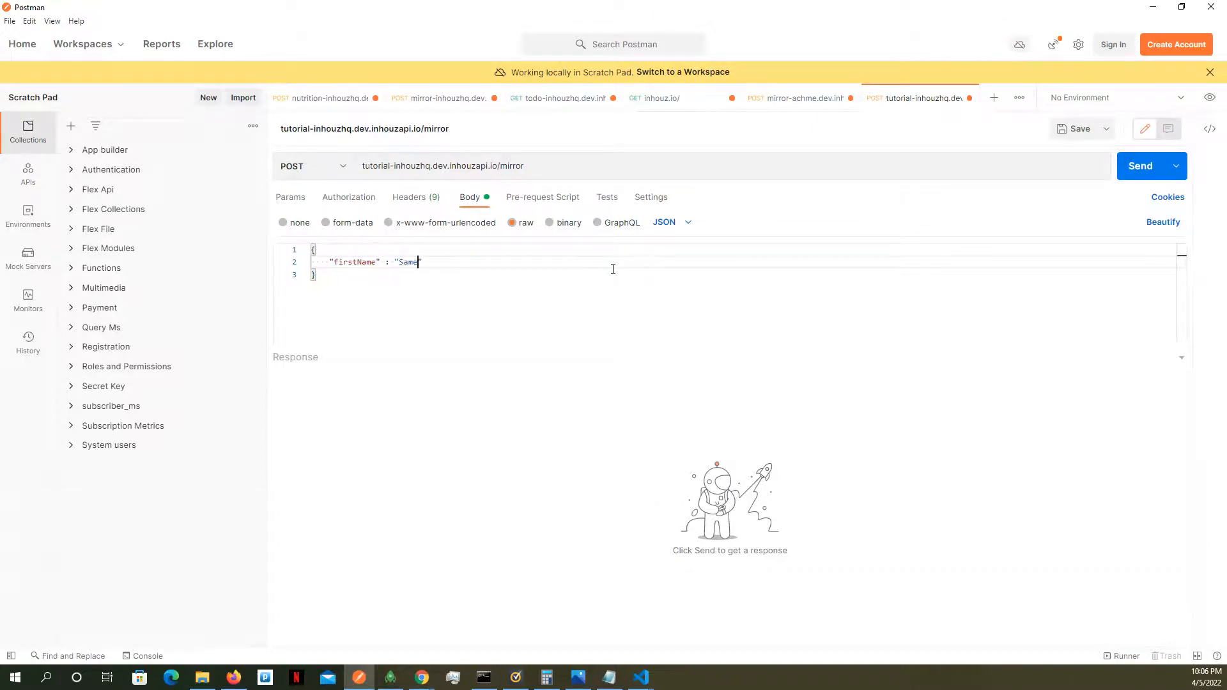
pyautogui.write(',')
pyautogui.press('Return')
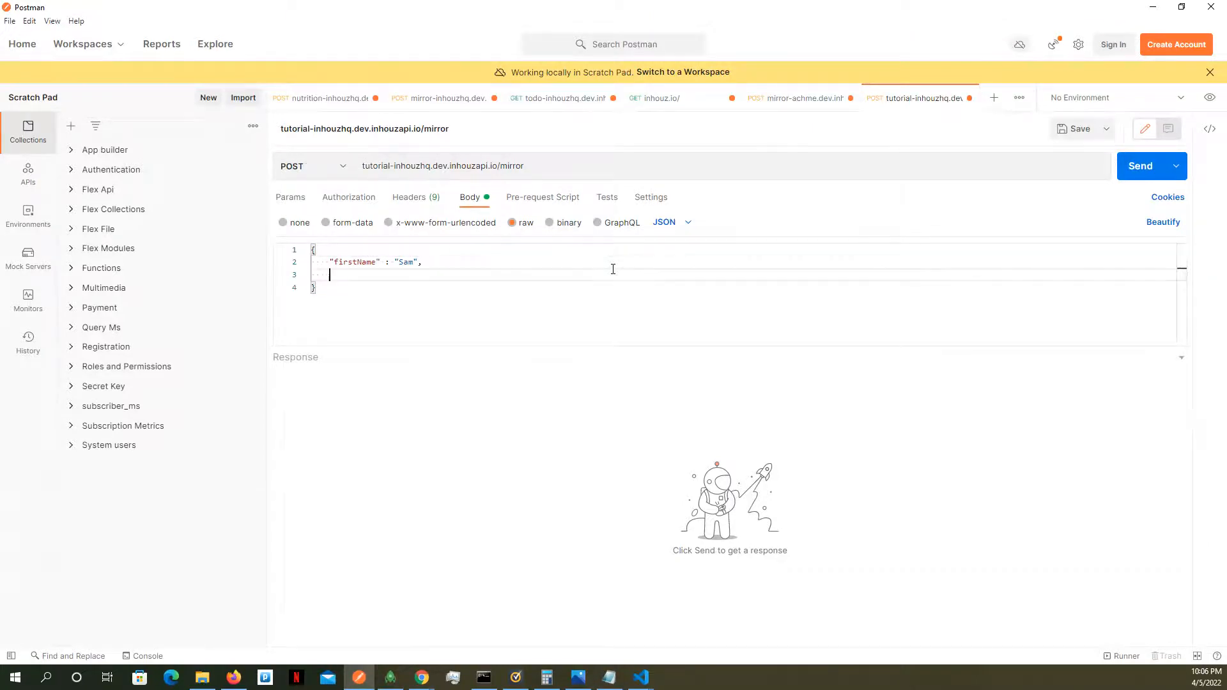
pyautogui.write('"lastName" : "J')
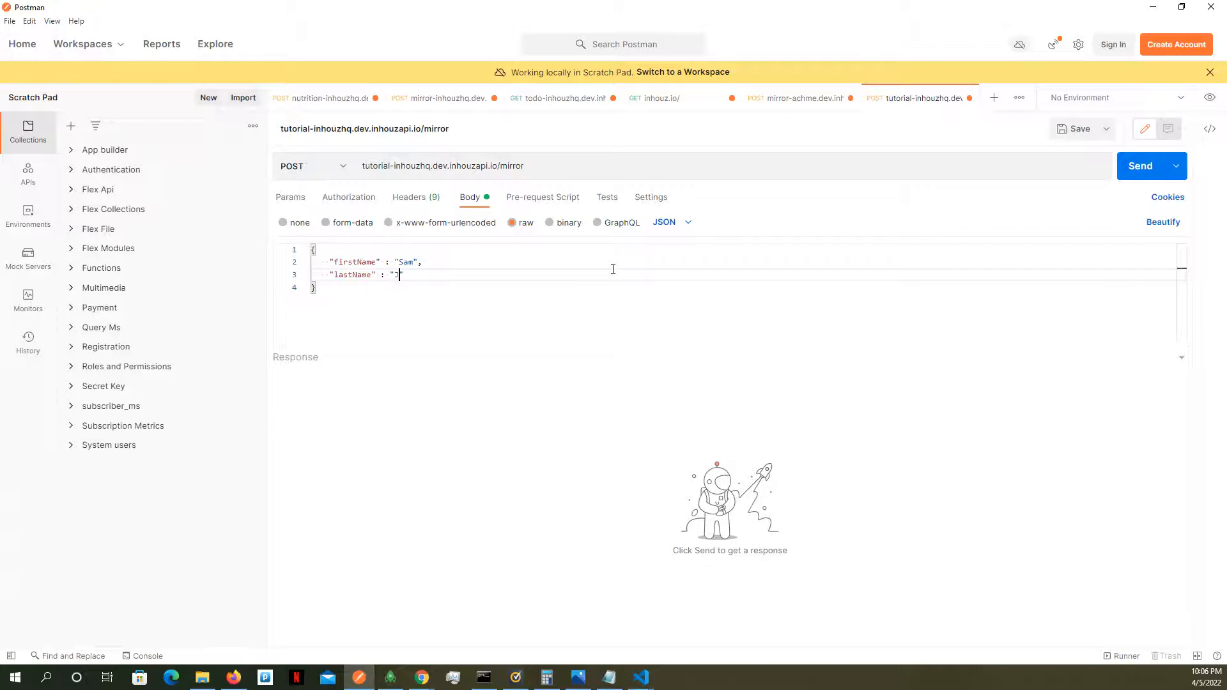
pyautogui.write('ohnson')
pyautogui.click(475, 324)
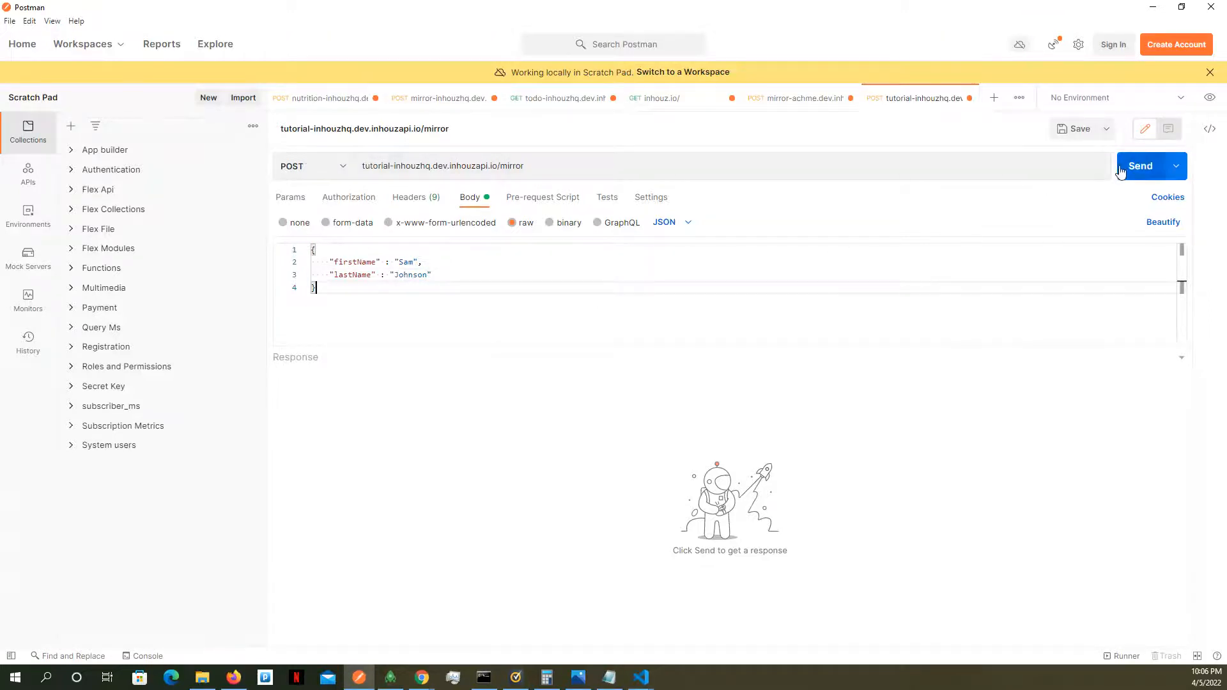
# Send the POST request to the mirror endpoint and review the returned request headers and body.
pyautogui.click(1140, 168)
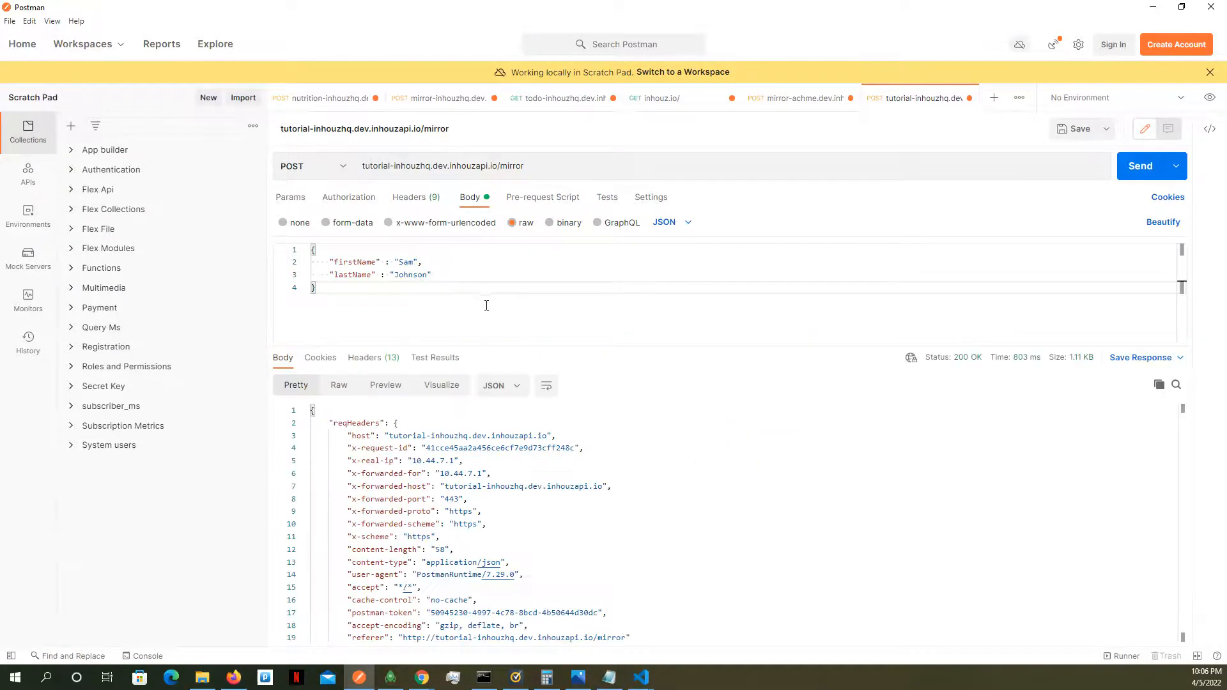
pyautogui.scroll(-2, 343, 428)
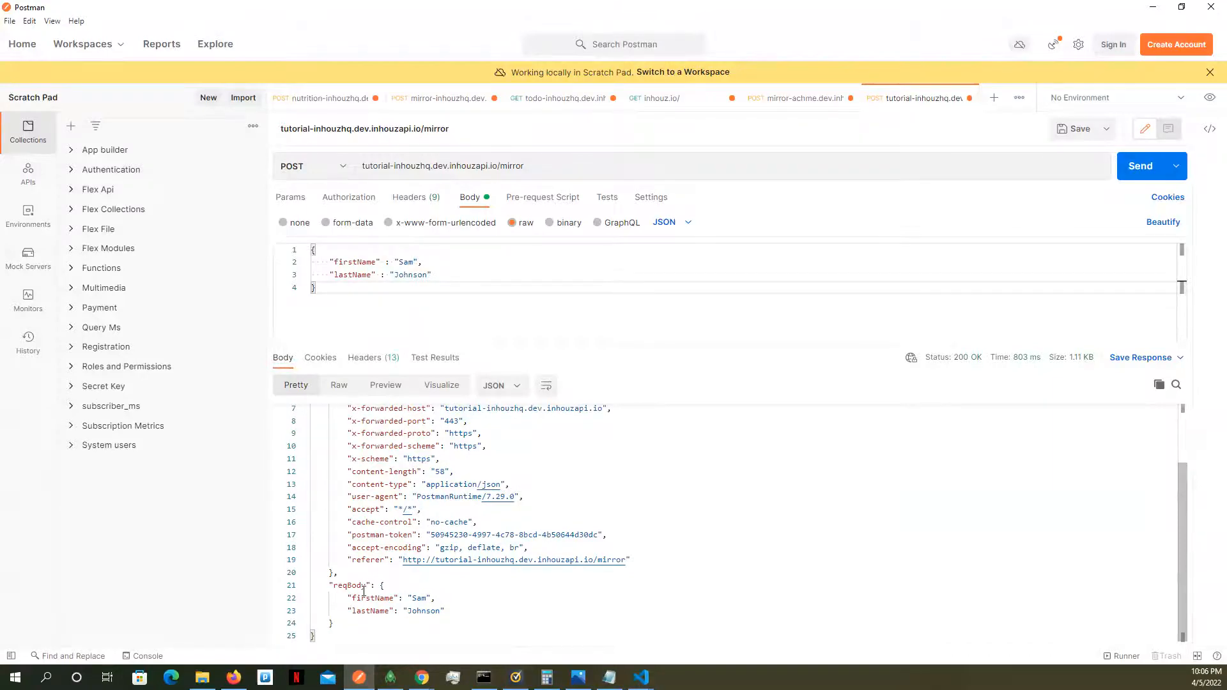
pyautogui.scroll(2, 363, 592)
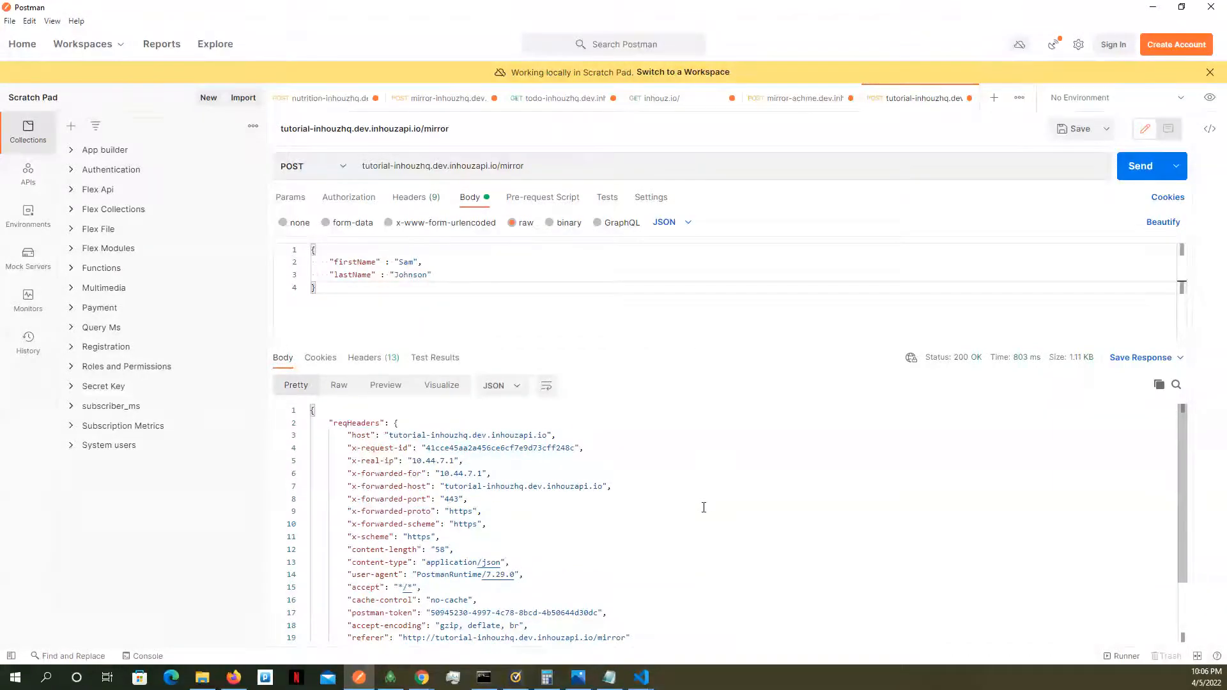
# Switch to Inhouz Cloud in Chrome and open the logic workflow of demoFunction from the functions list.
pyautogui.moveTo(421, 677)
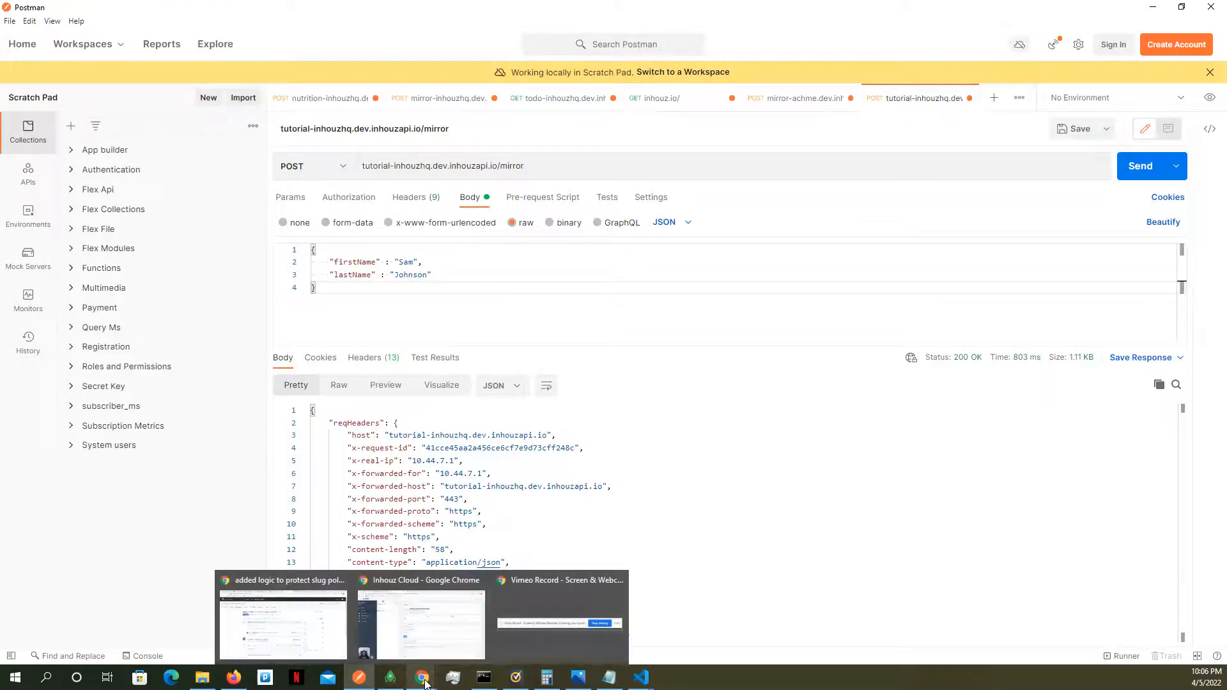
pyautogui.click(451, 628)
pyautogui.click(390, 325)
pyautogui.click(247, 9)
pyautogui.click(81, 9)
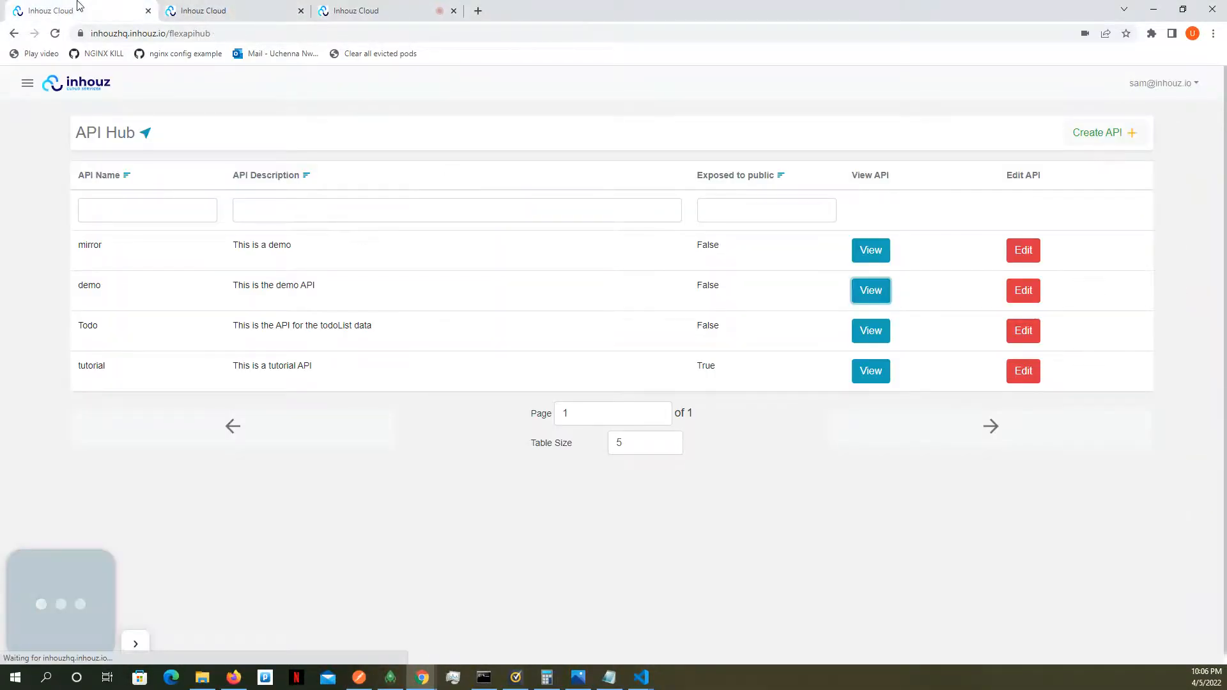
pyautogui.click(27, 83)
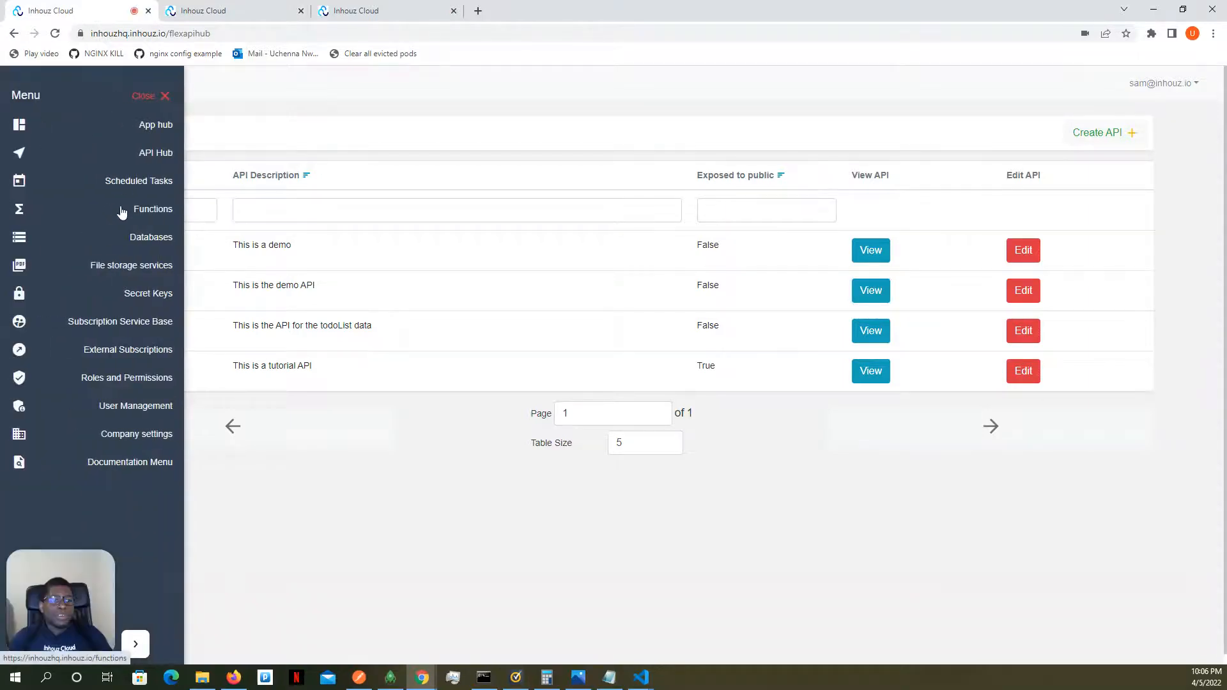
pyautogui.click(128, 209)
pyautogui.click(301, 11)
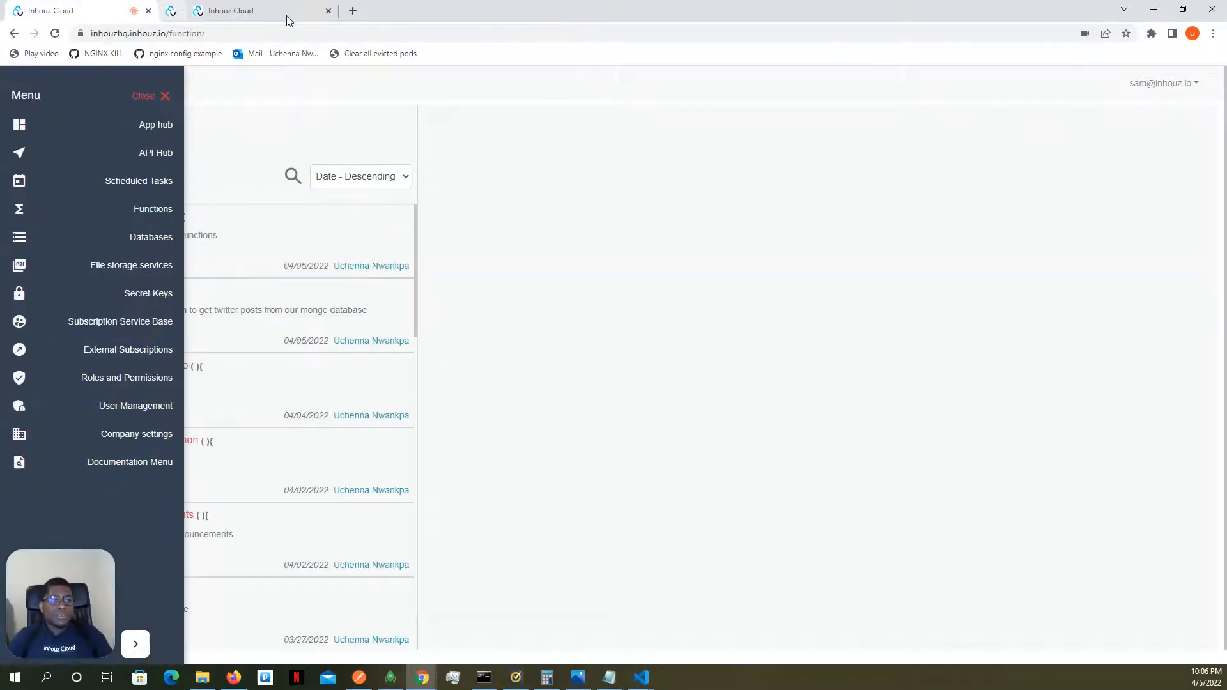
pyautogui.click(139, 97)
pyautogui.click(142, 219)
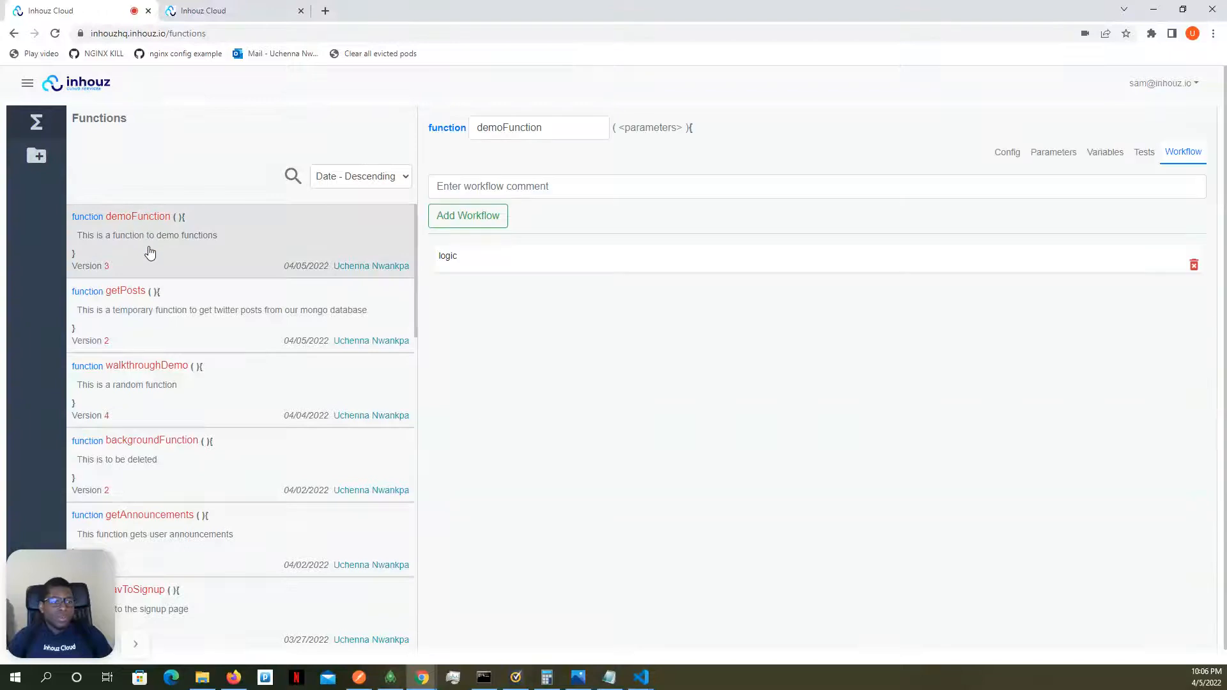
pyautogui.click(564, 258)
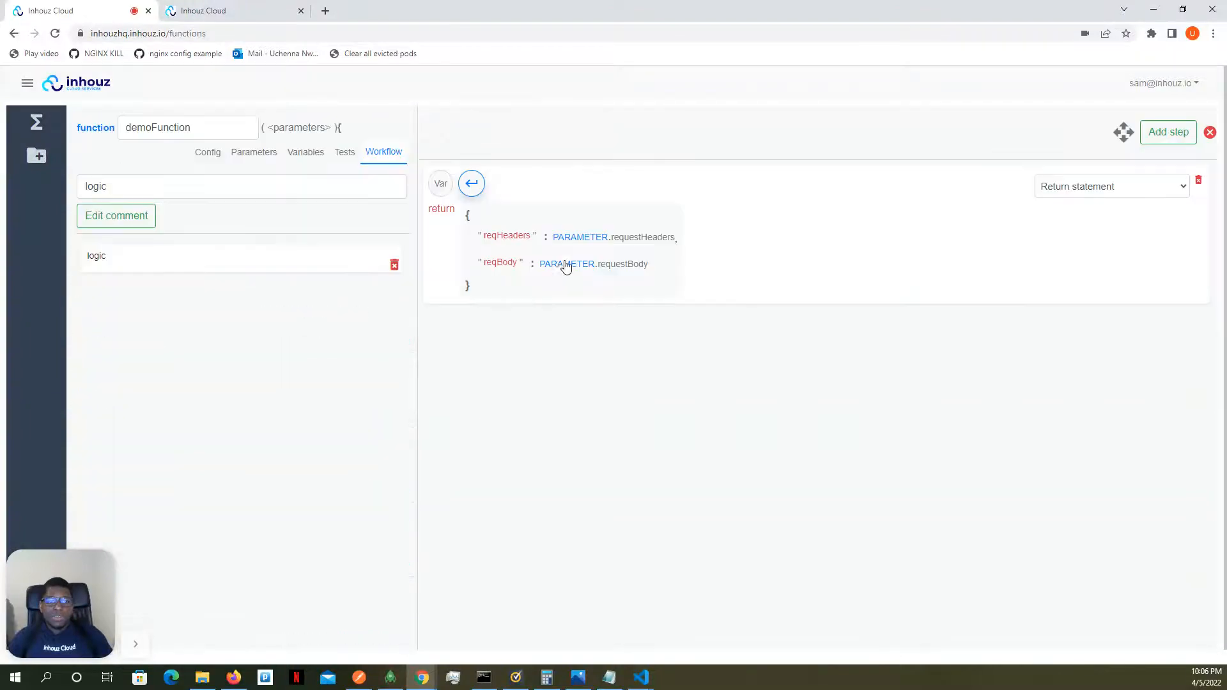
# Add a third key named queryParams after reqBody in the object returned by demoFunction.
pyautogui.click(483, 258)
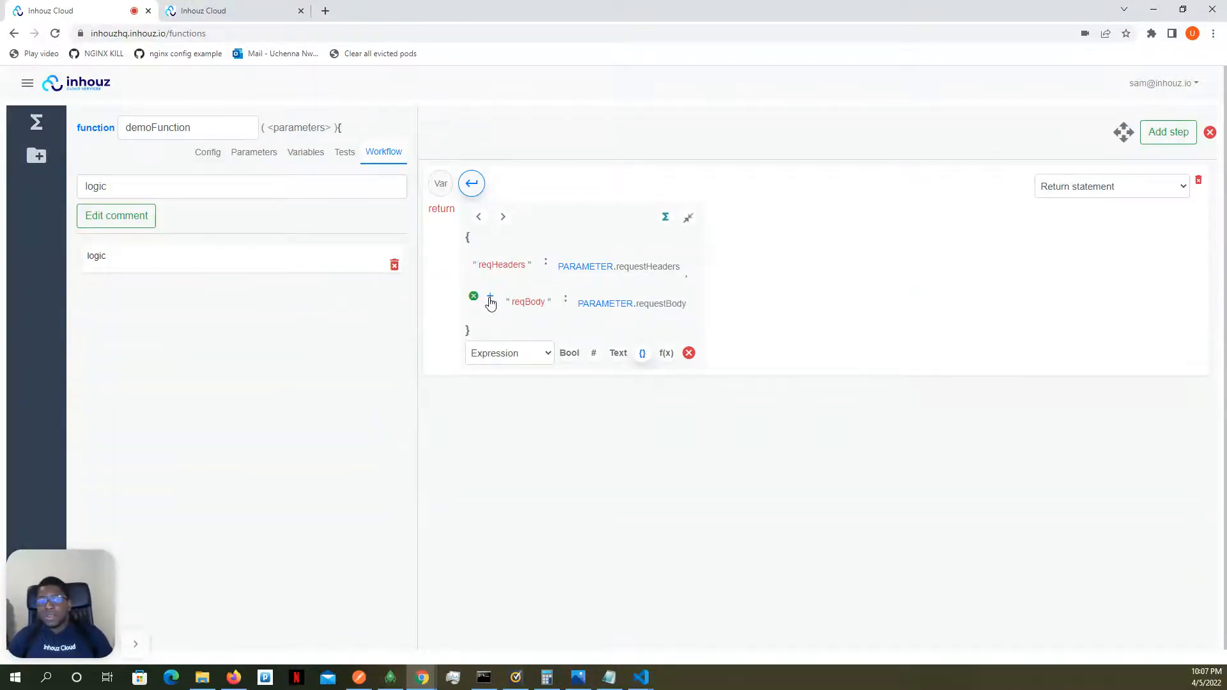
pyautogui.click(490, 301)
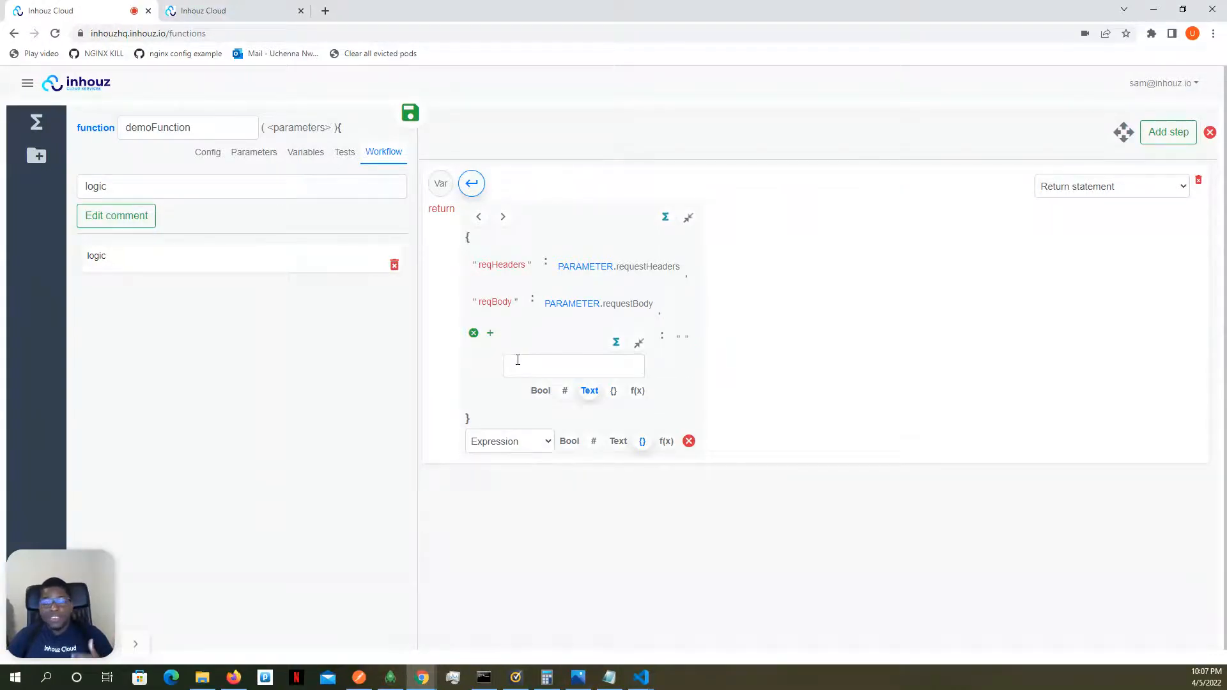
pyautogui.click(517, 360)
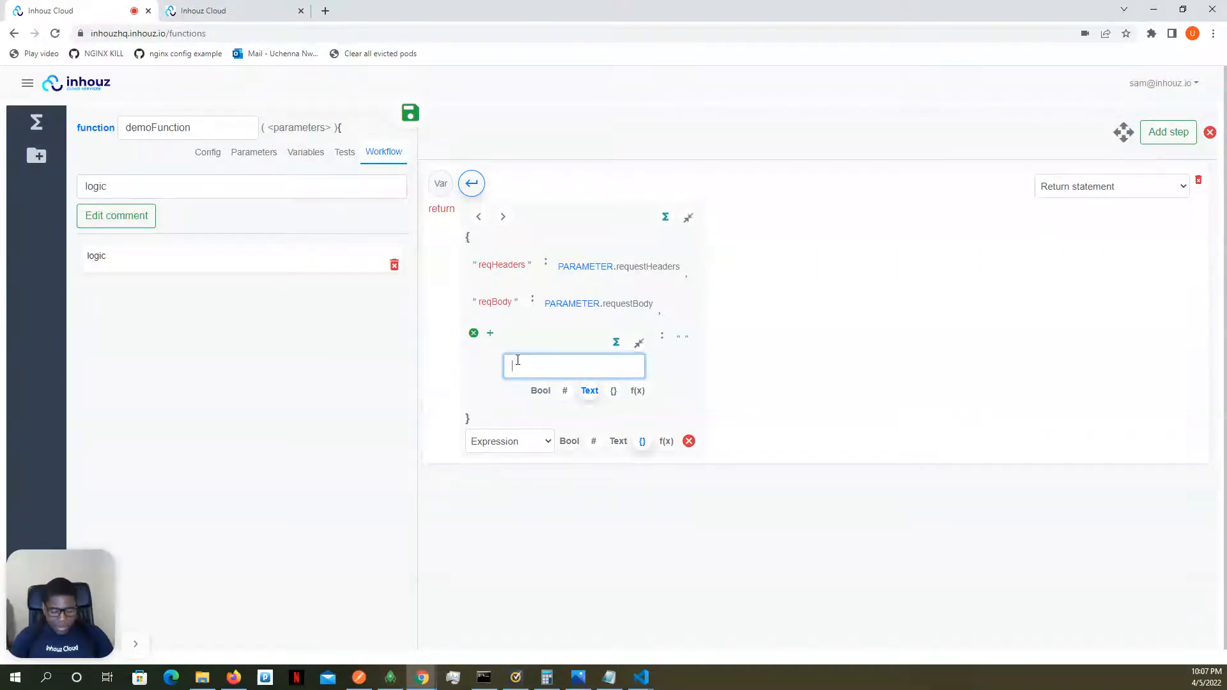
pyautogui.write('que')
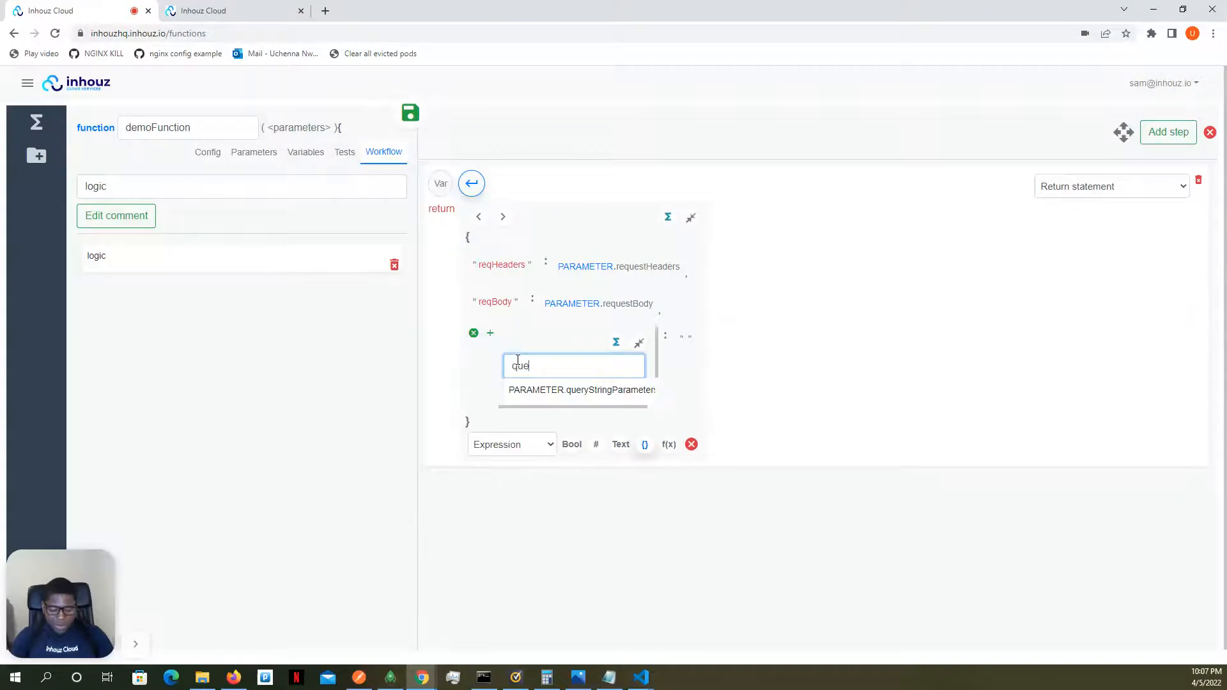
pyautogui.write('ryParams')
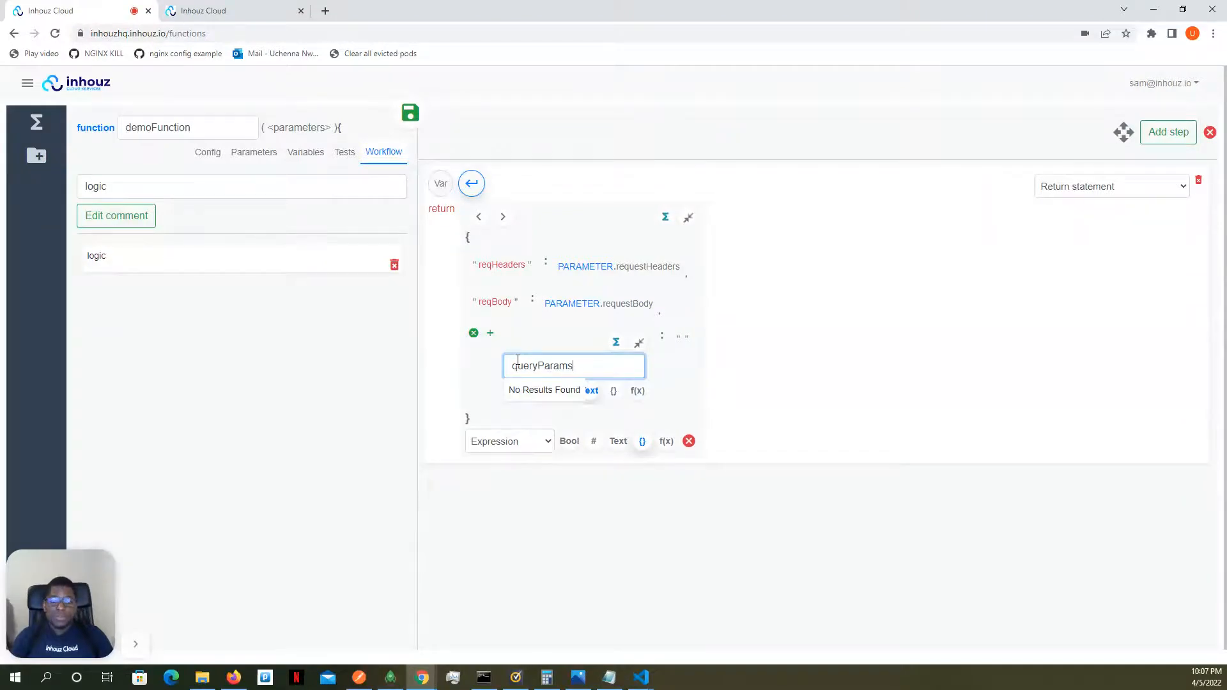
pyautogui.click(638, 343)
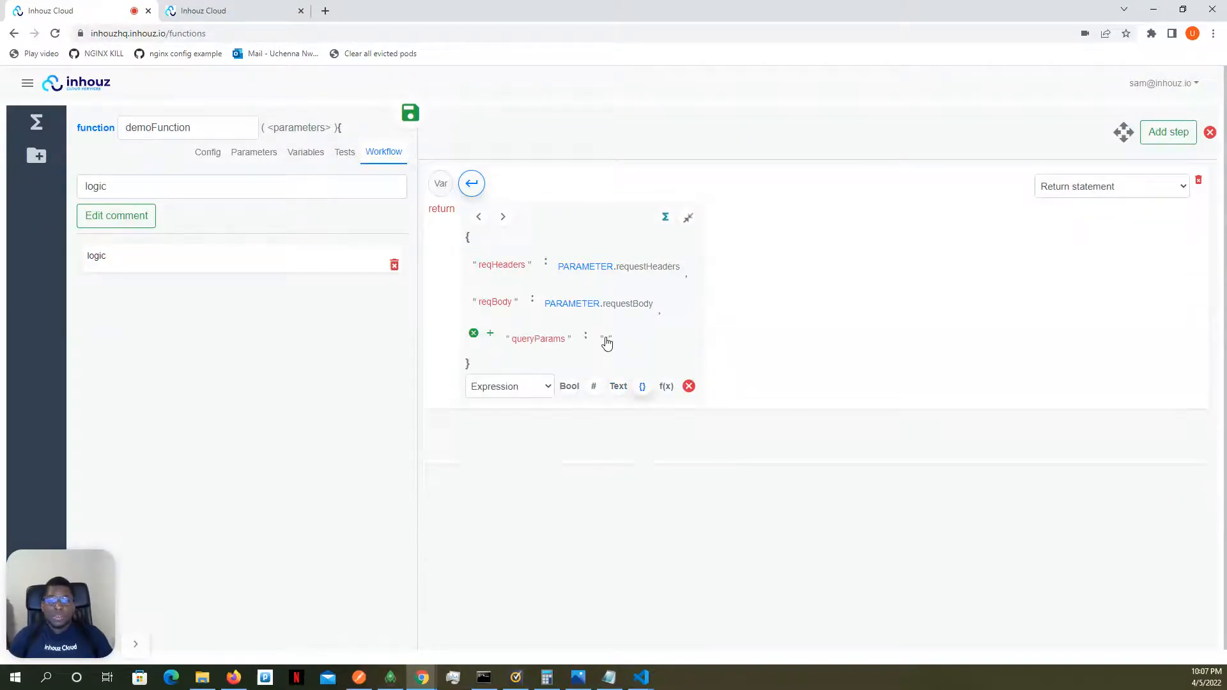
# Set the queryParams value to PARAMETER.queryStringParameters and deploy the saved version 4 of demoFunction.
pyautogui.click(605, 341)
pyautogui.click(613, 367)
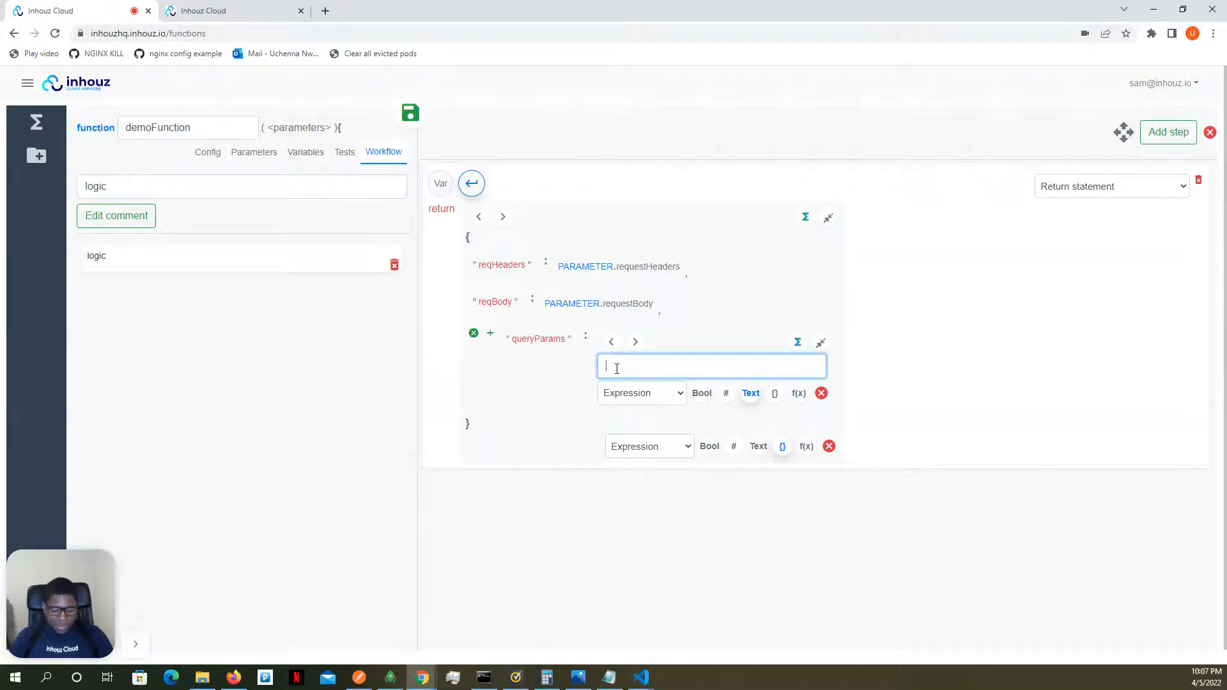
pyautogui.write('quer')
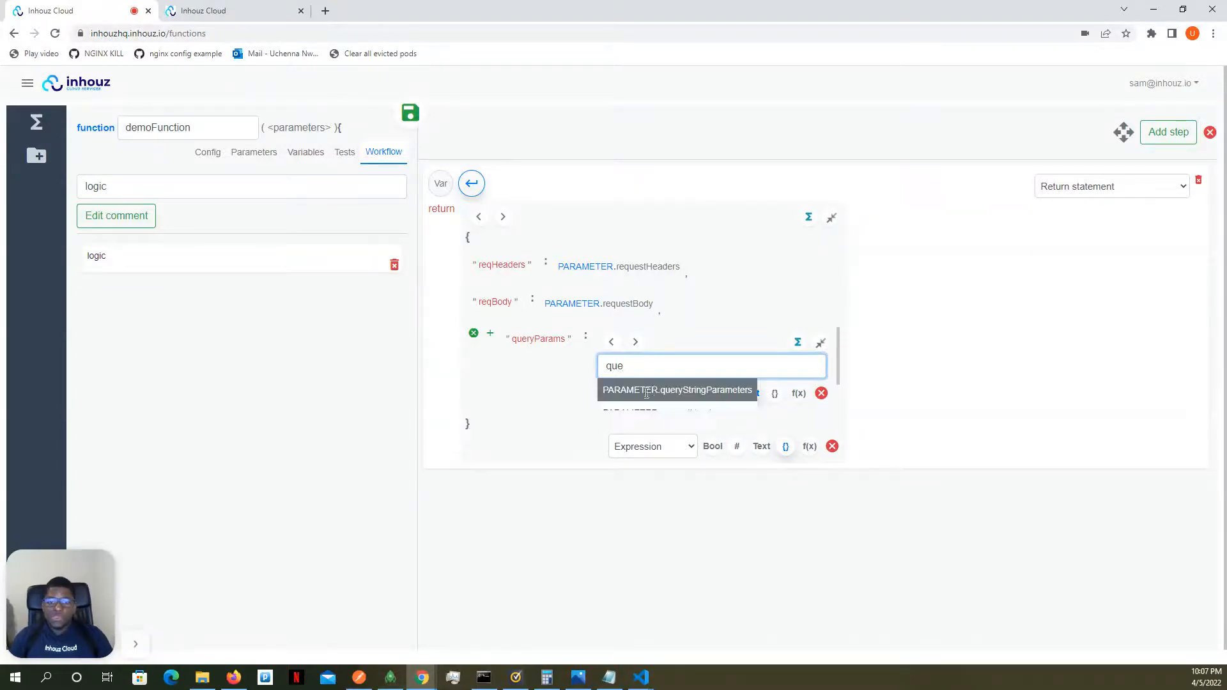
pyautogui.click(664, 391)
pyautogui.click(844, 342)
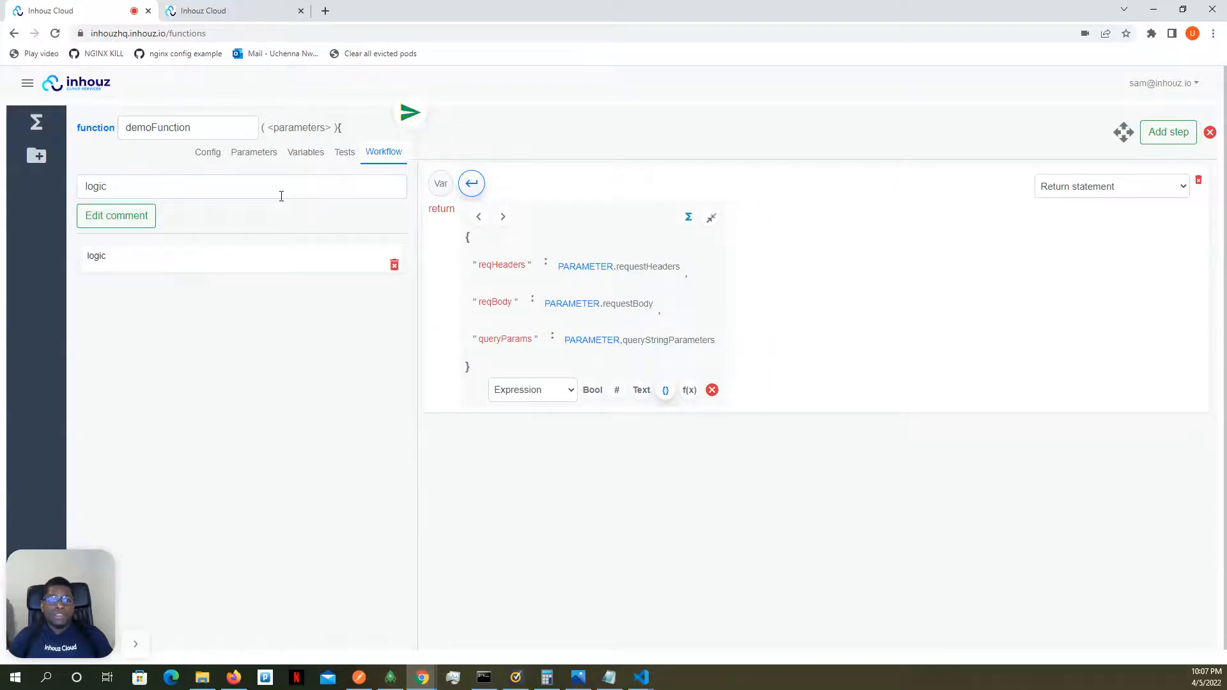
pyautogui.click(208, 153)
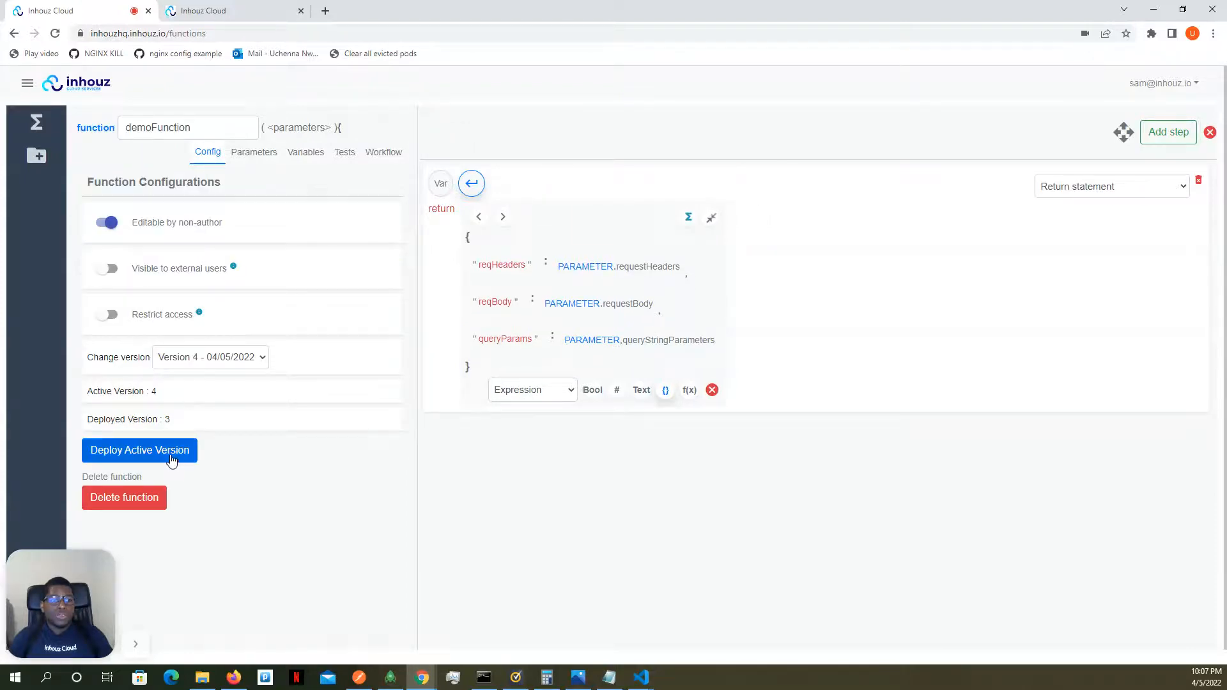
pyautogui.click(171, 453)
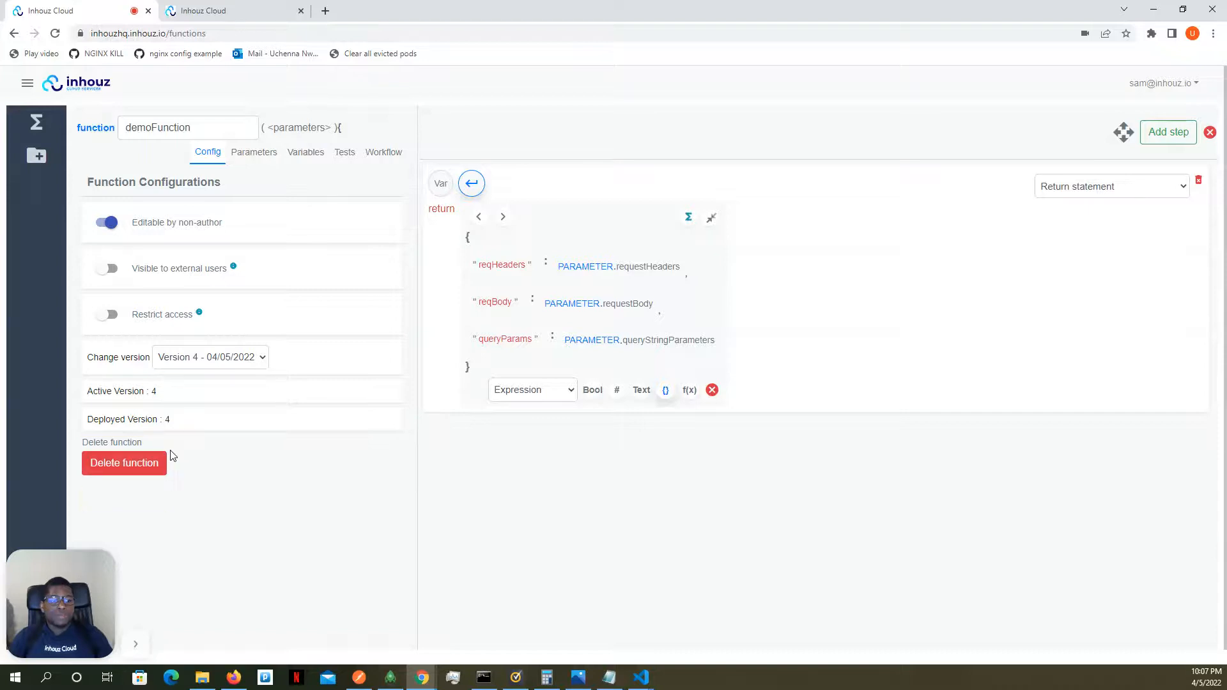
# Switch to Postman, resend the mirror request and check the response for the queryParams entry.
pyautogui.click(361, 685)
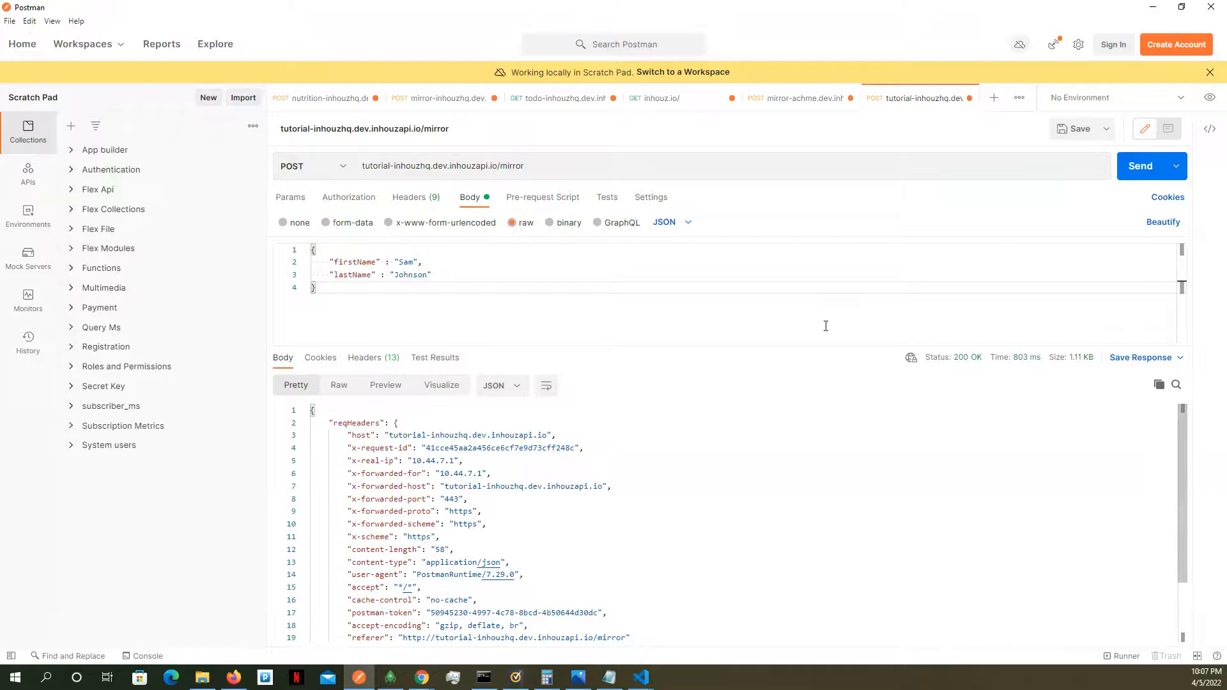
pyautogui.click(1141, 167)
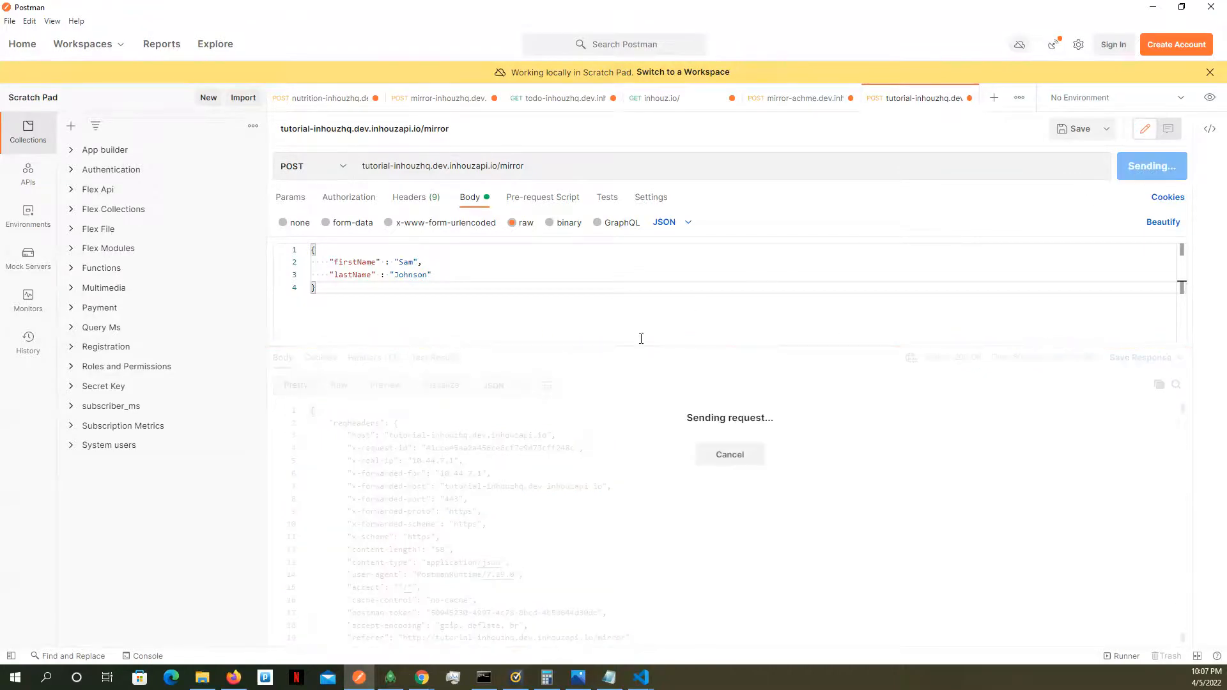
pyautogui.scroll(-3, 542, 440)
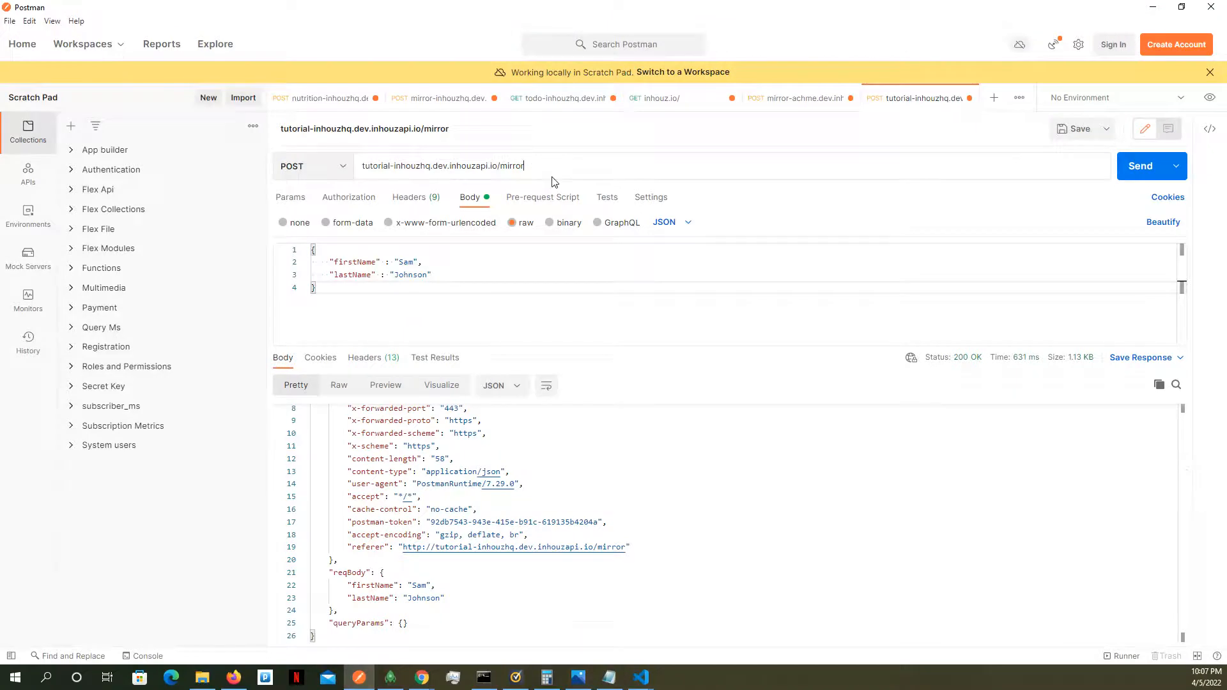
# Append the query string ?random=great to the mirror URL, resend the request and inspect the returned queryParams.
pyautogui.write('rand')
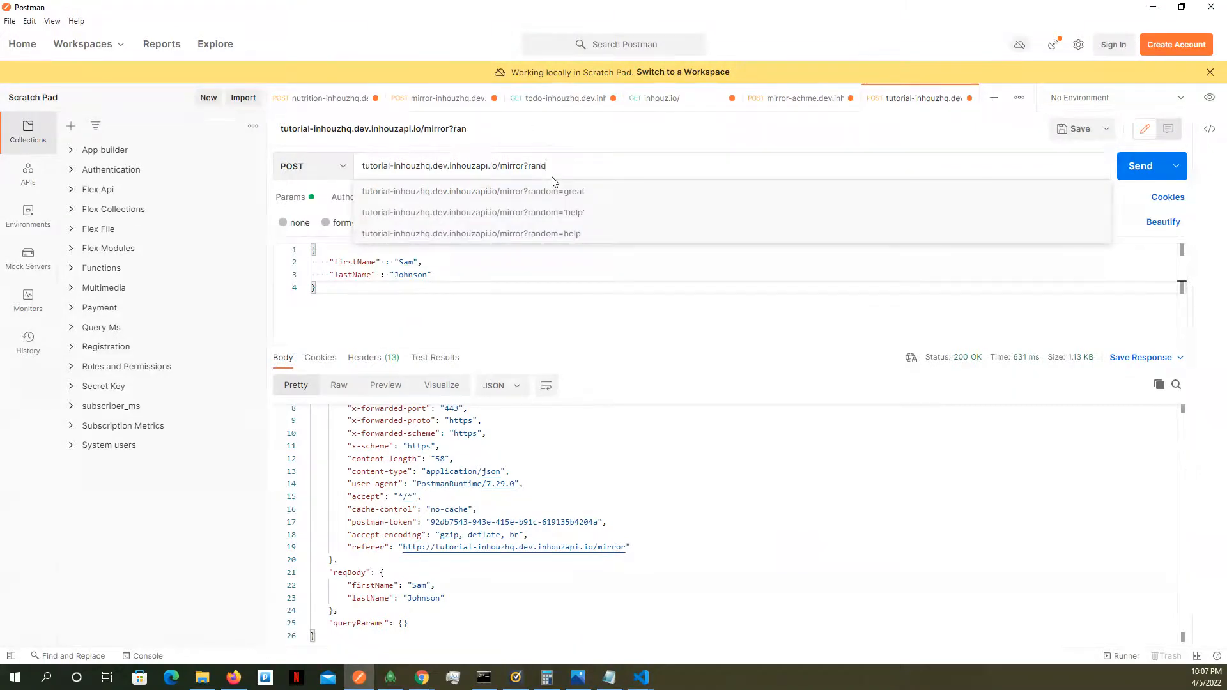
pyautogui.write('om=great')
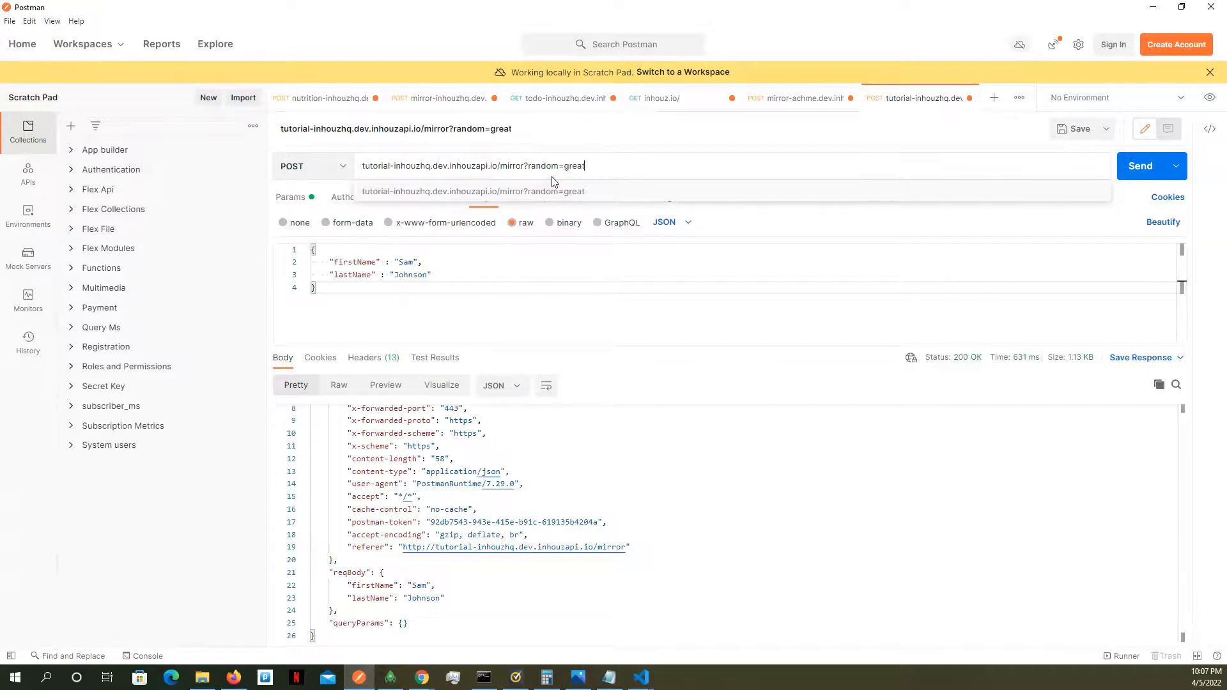
pyautogui.click(615, 166)
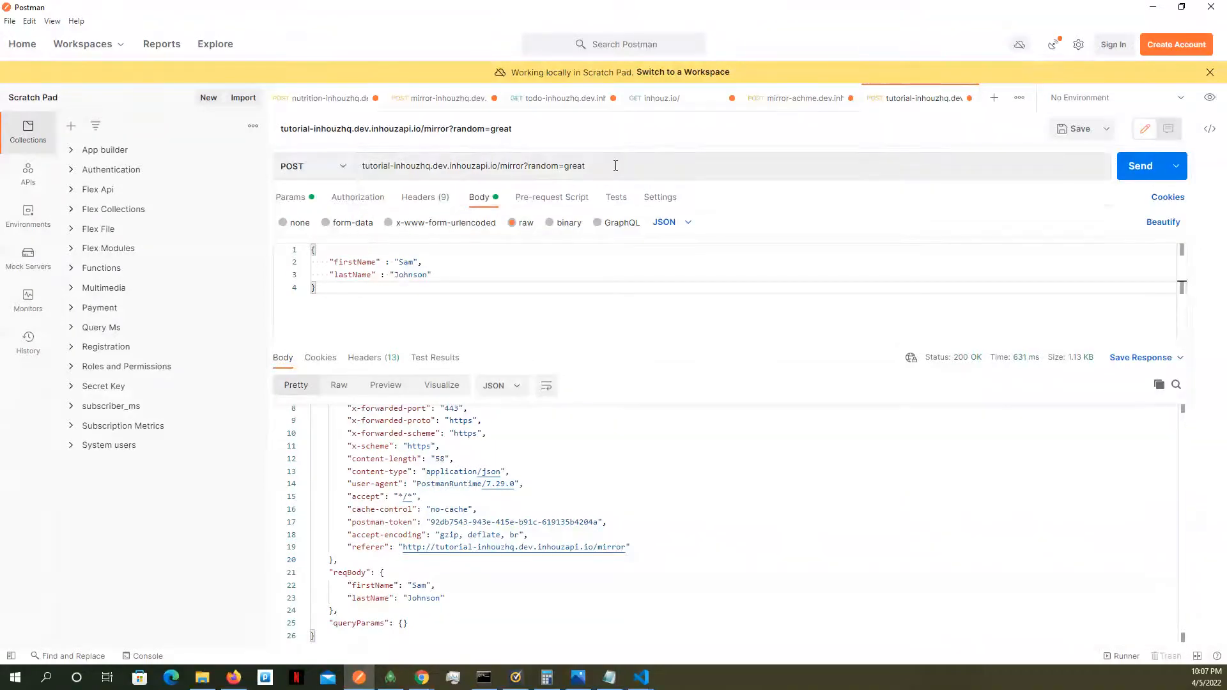
pyautogui.click(1139, 167)
pyautogui.scroll(-3, 378, 575)
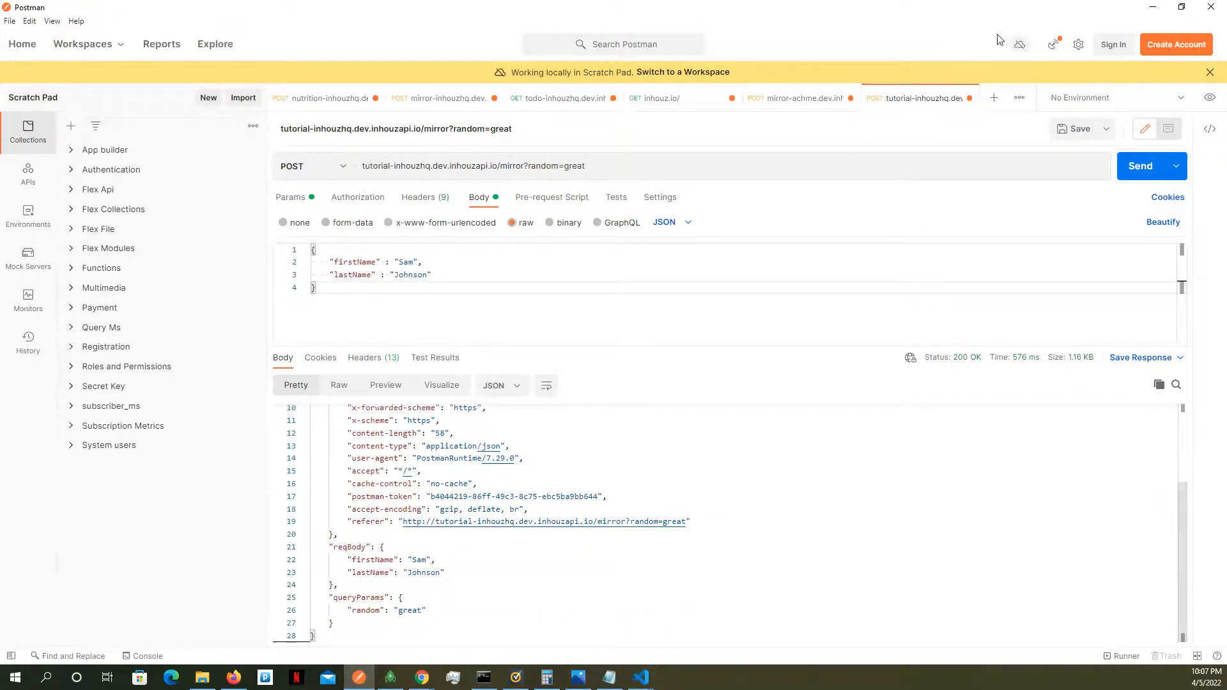
# Return to Inhouz Cloud and replace demoFunction's return statement with a new Set Variable step.
pyautogui.click(1153, 6)
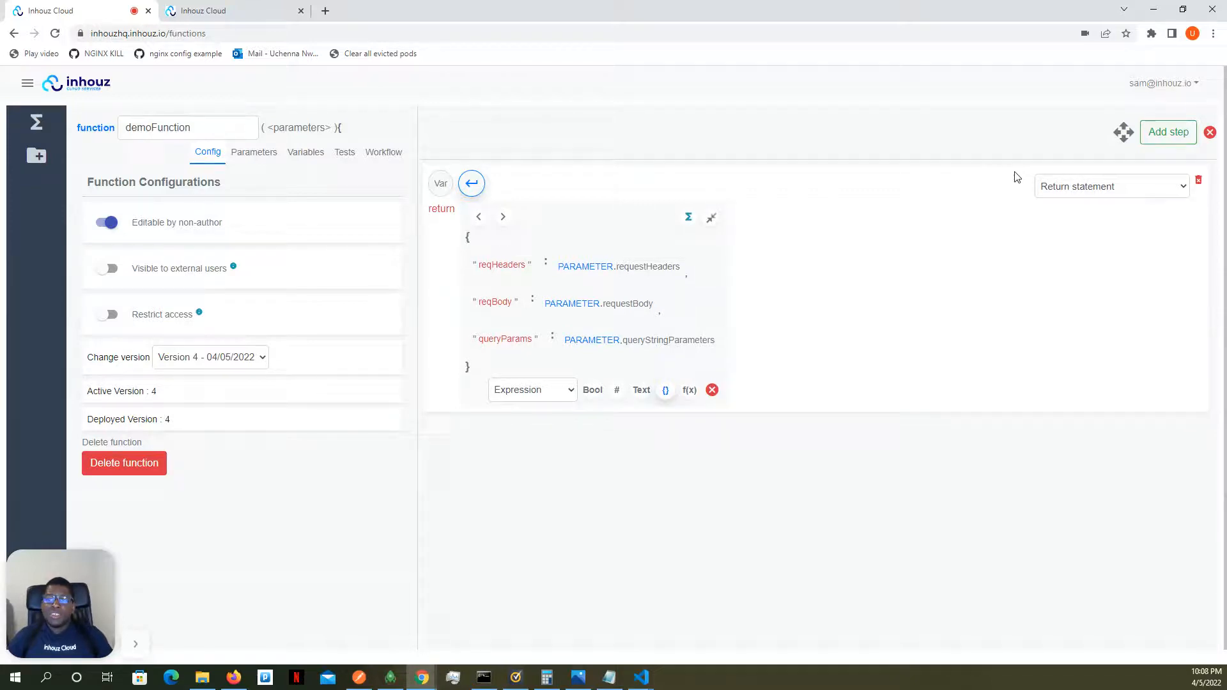
pyautogui.click(1198, 180)
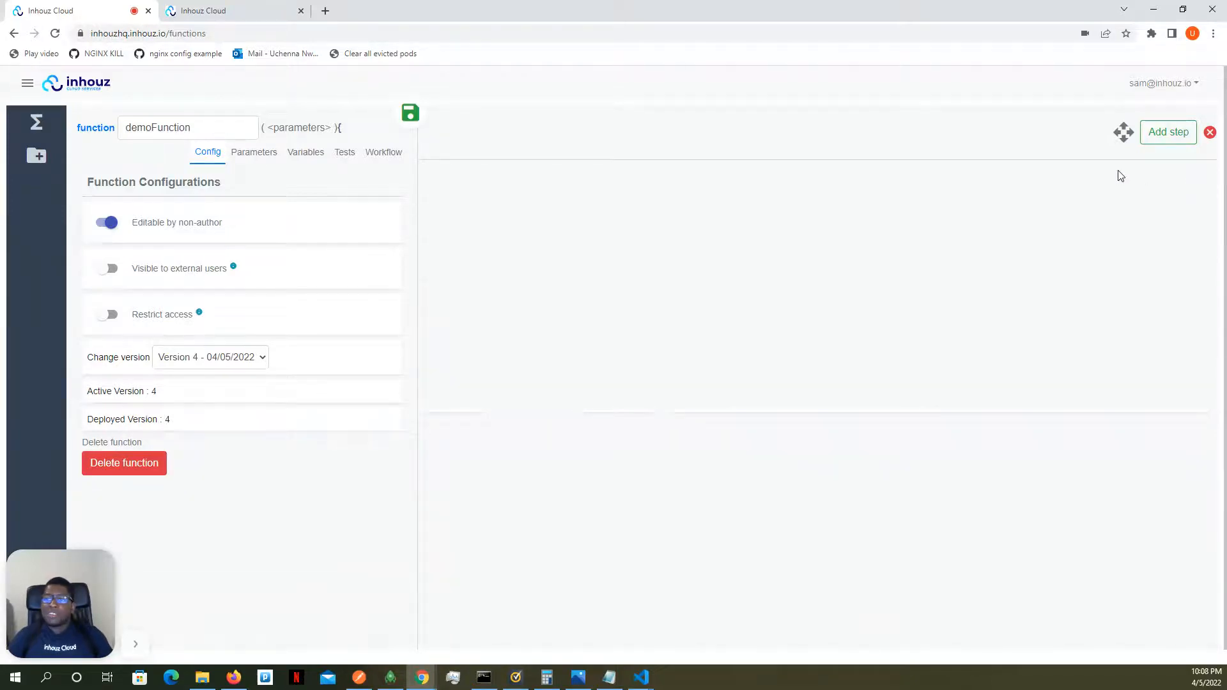
pyautogui.click(1156, 131)
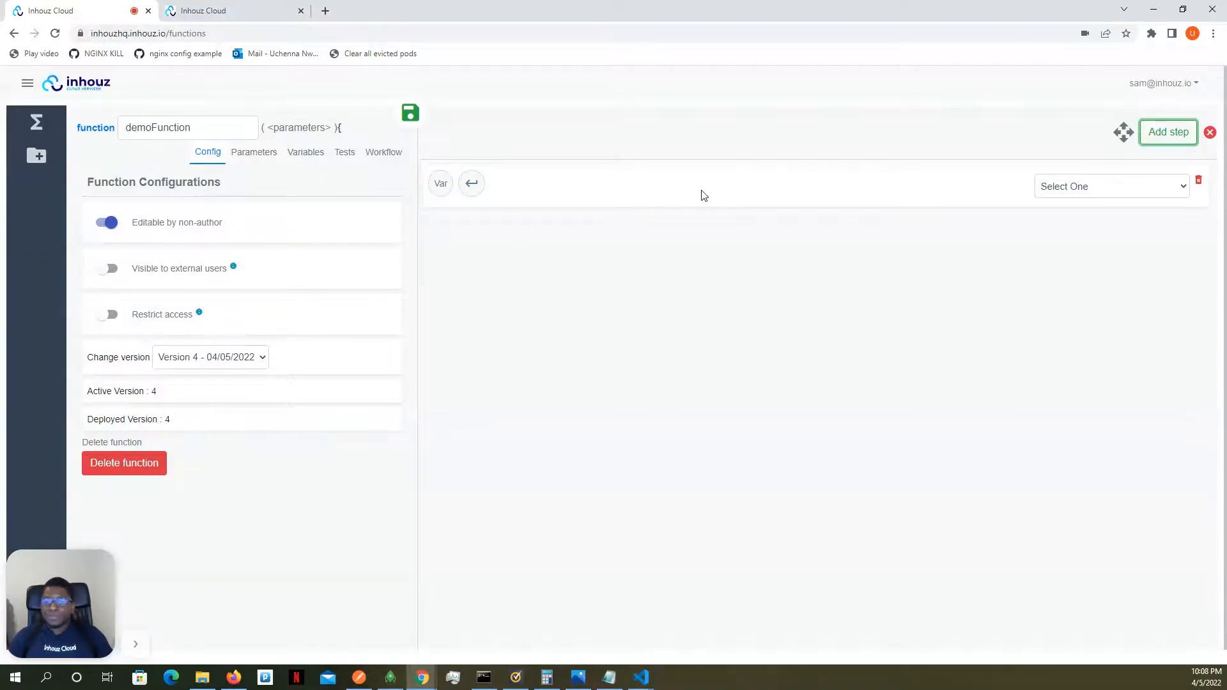
pyautogui.click(442, 187)
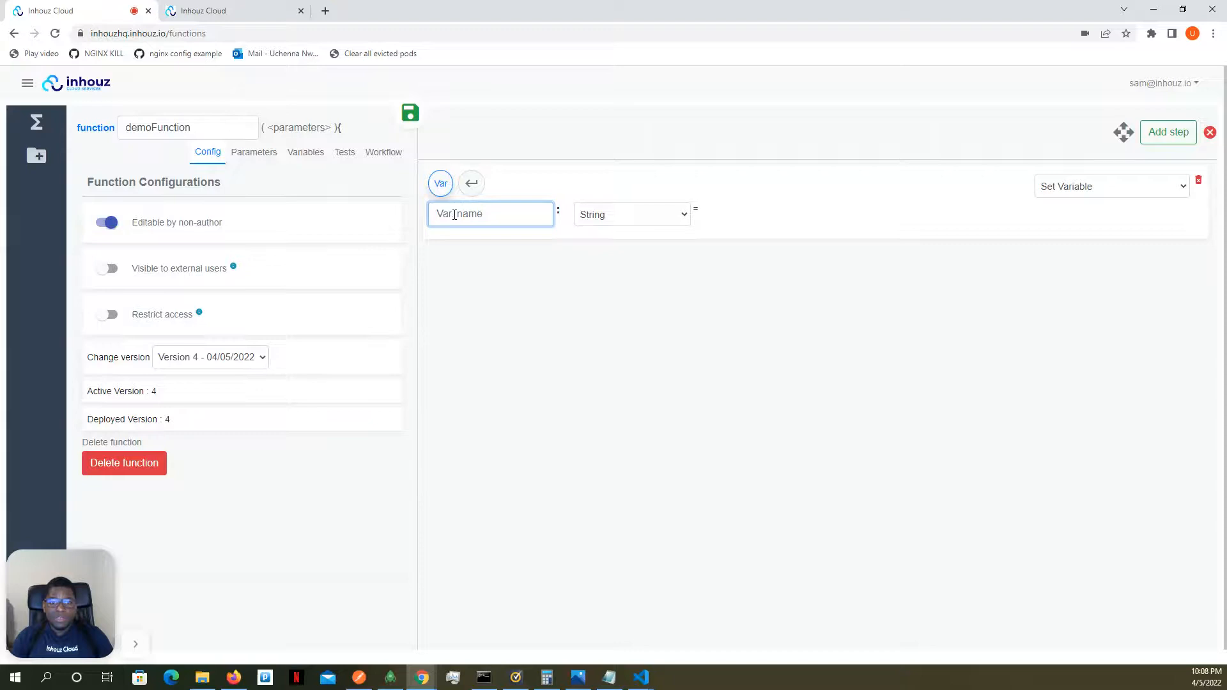
# Name the new String variable firstName and open its value for editing.
pyautogui.write('firstName')
pyautogui.click(439, 307)
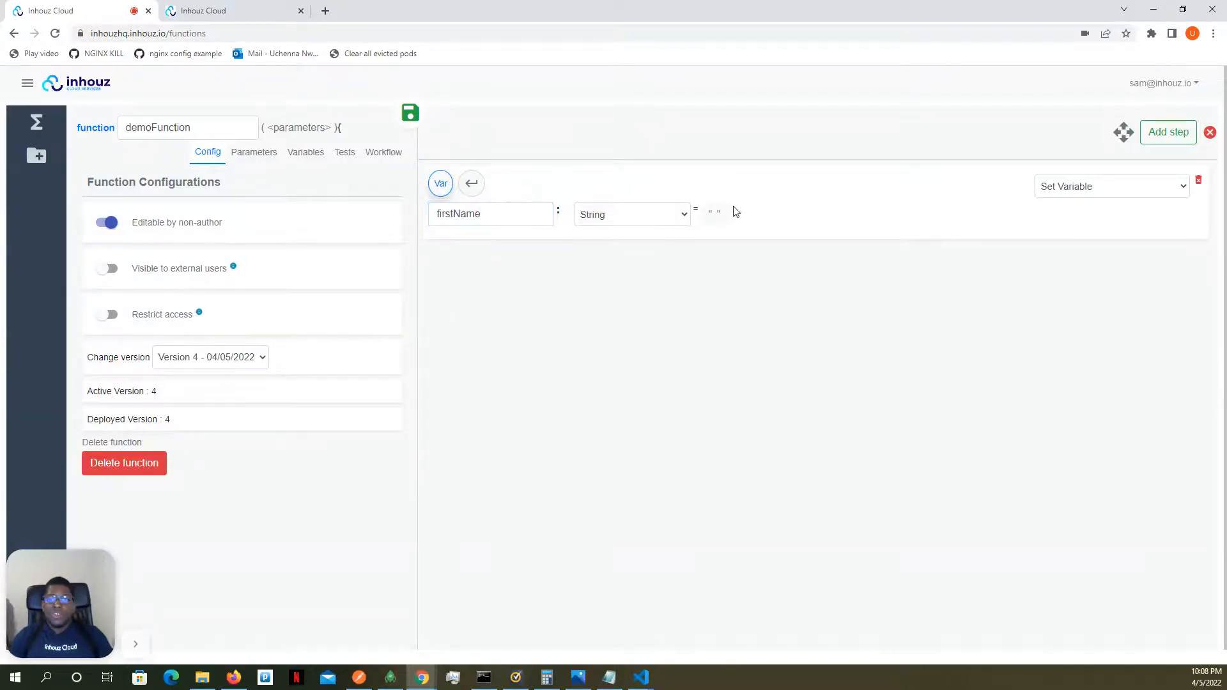
pyautogui.click(714, 214)
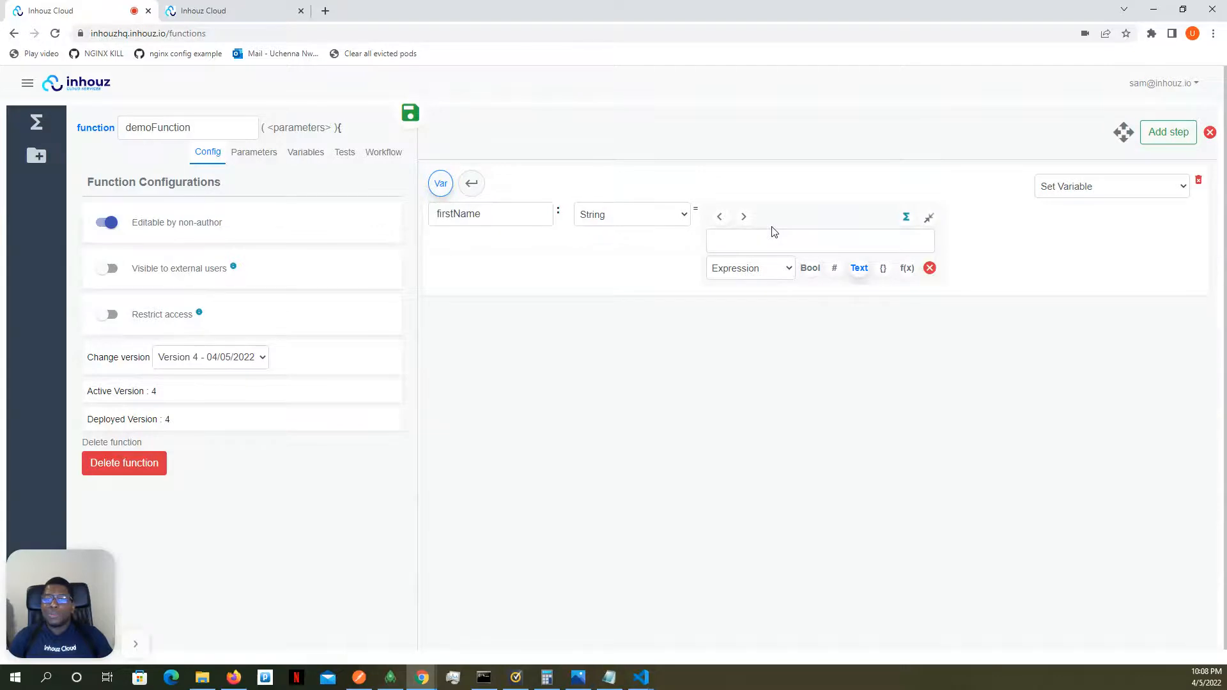
# Change the variable name in the Set Variable step to name.
pyautogui.click(496, 211)
pyautogui.doubleClick(497, 211)
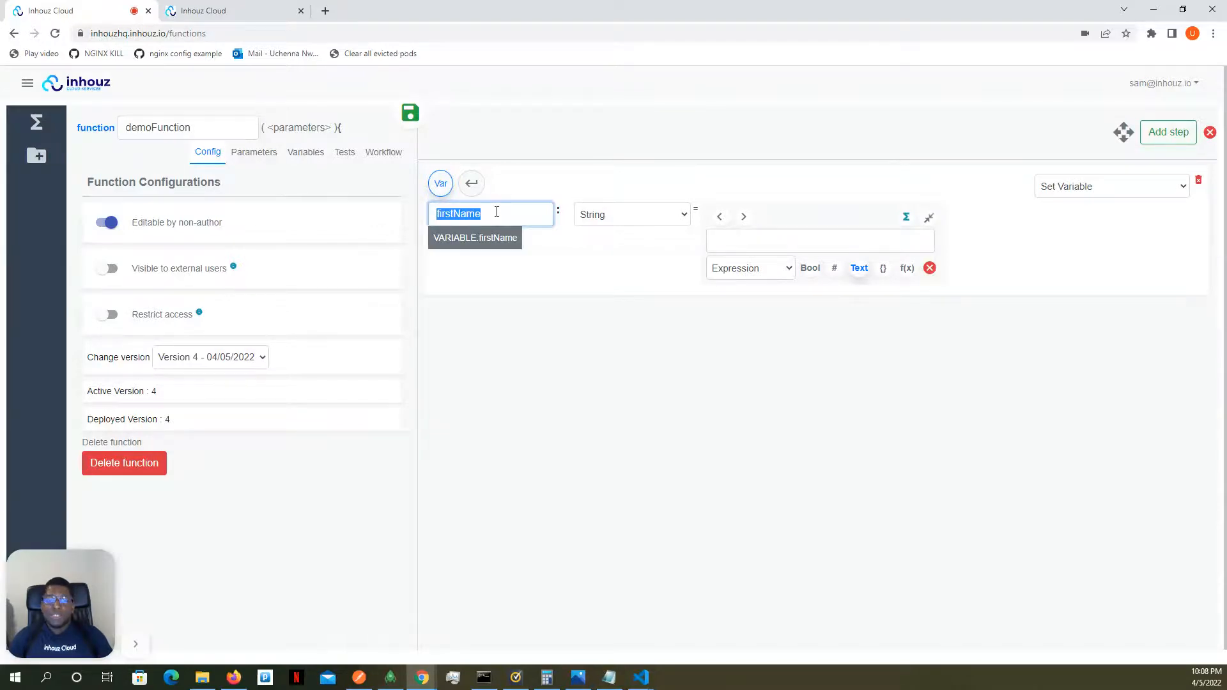
pyautogui.write('name')
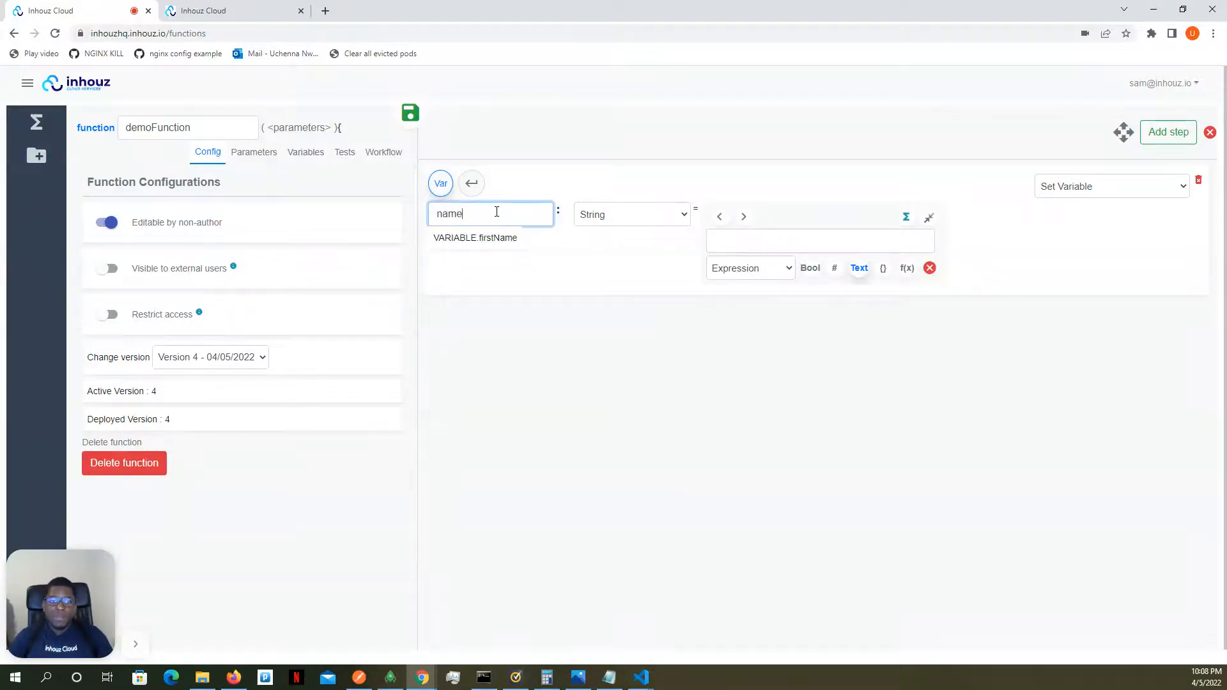
# Add a String parameter named firstName with the description "First name" to demoFunction.
pyautogui.click(460, 266)
pyautogui.click(239, 158)
pyautogui.click(190, 221)
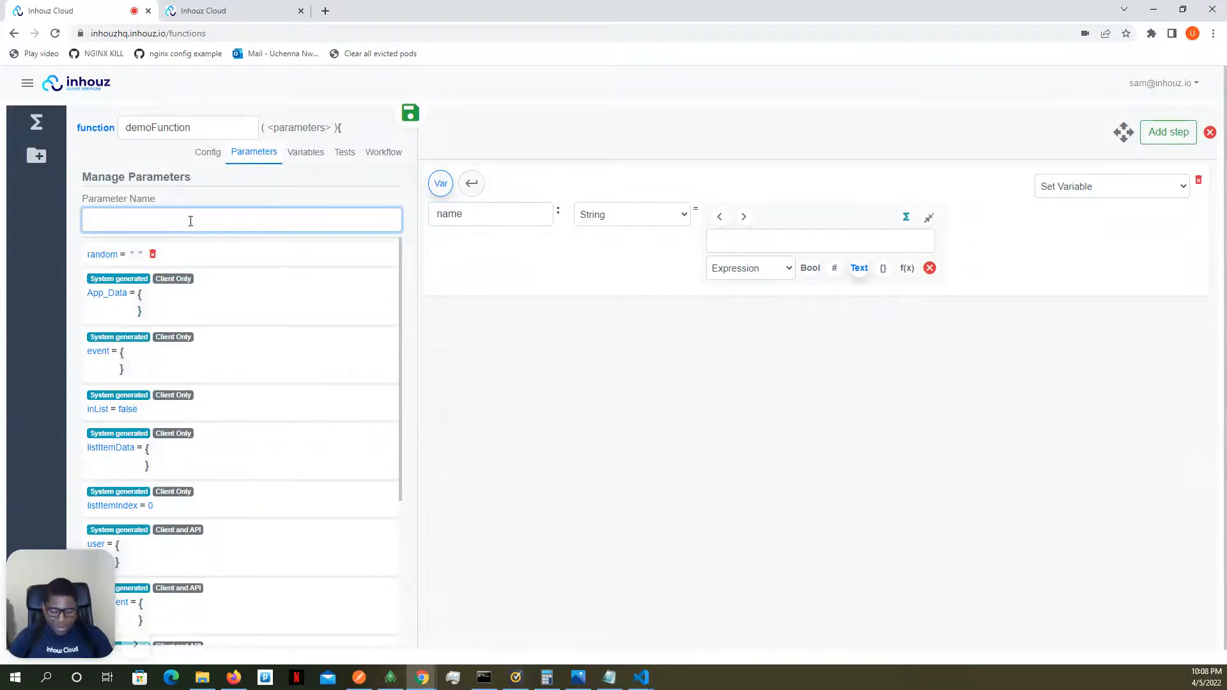
pyautogui.write('firstNam')
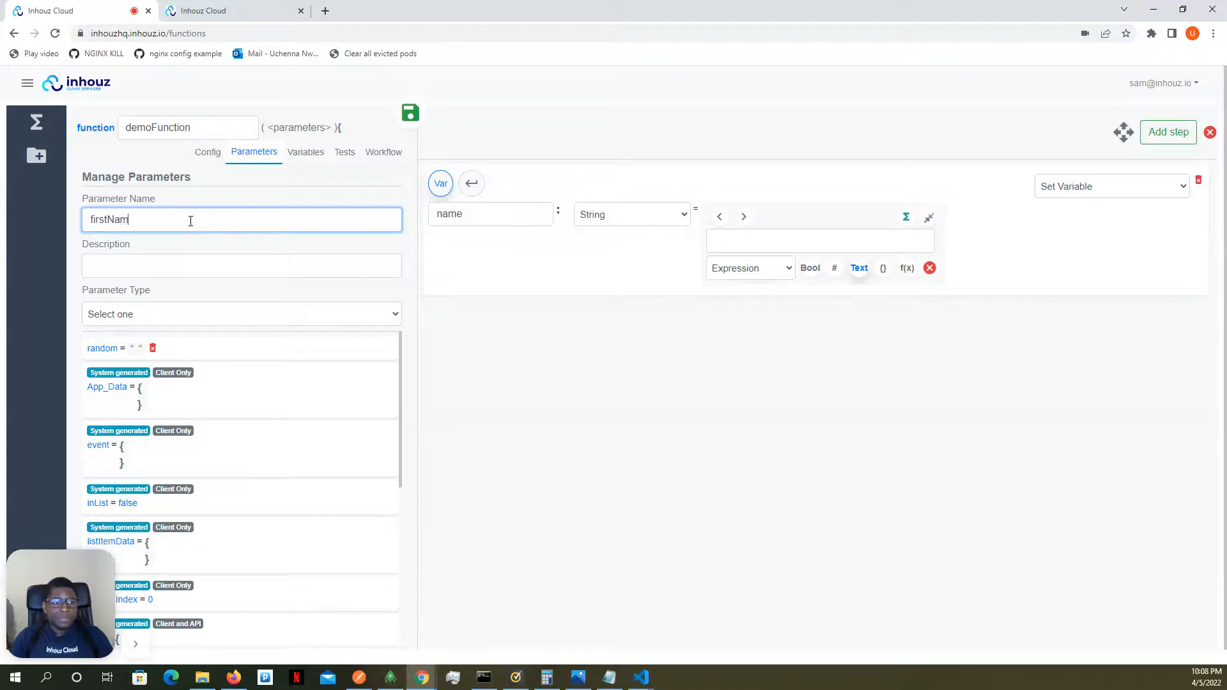
pyautogui.write('e')
pyautogui.click(143, 268)
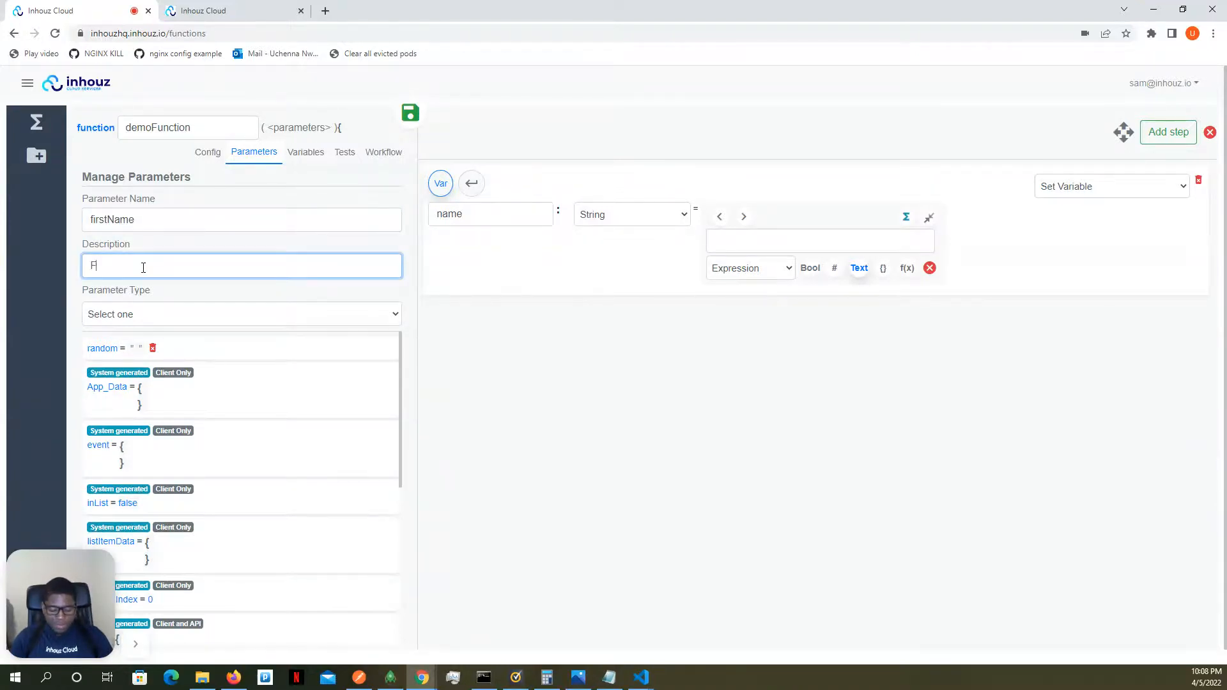
pyautogui.write('First name')
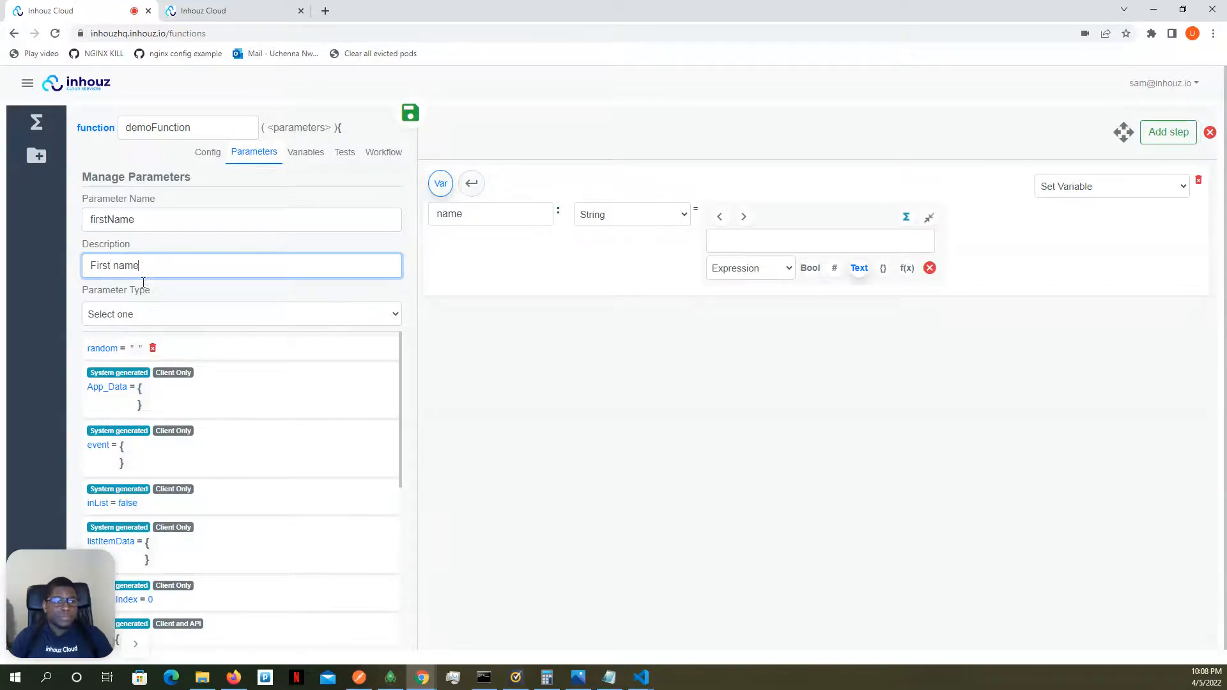
pyautogui.click(154, 313)
pyautogui.click(141, 340)
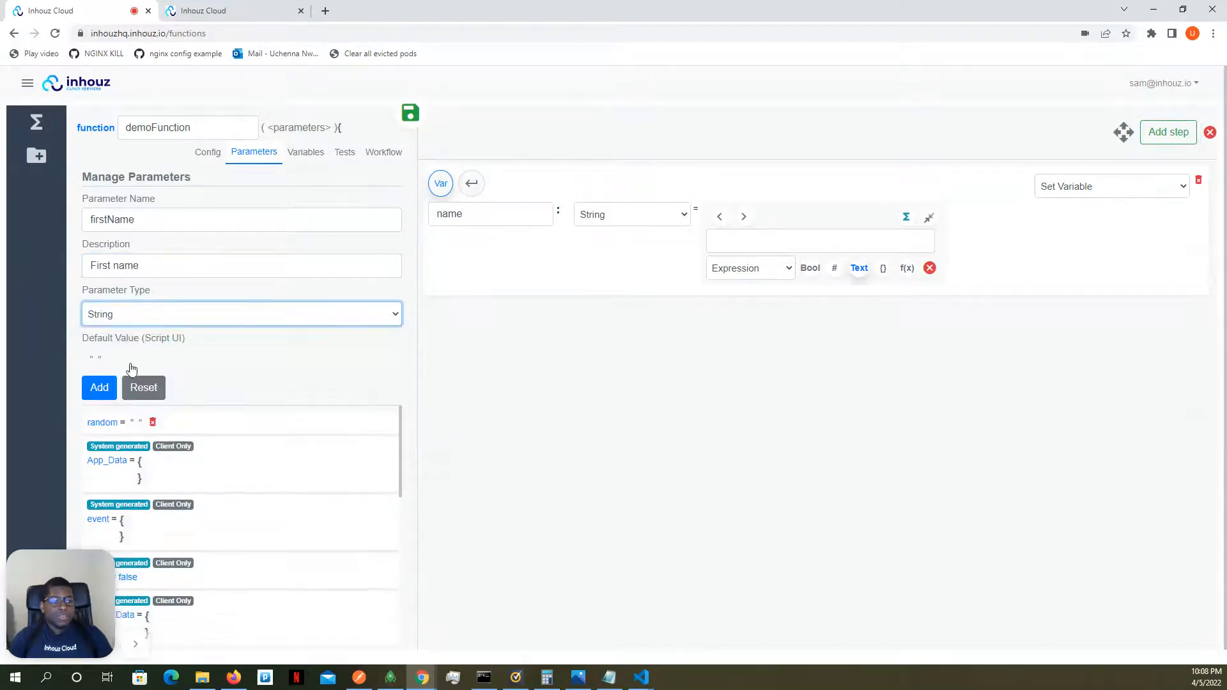
pyautogui.click(107, 393)
# Add a second String parameter named lastName with a short description to demoFunction.
pyautogui.click(167, 213)
pyautogui.write('last')
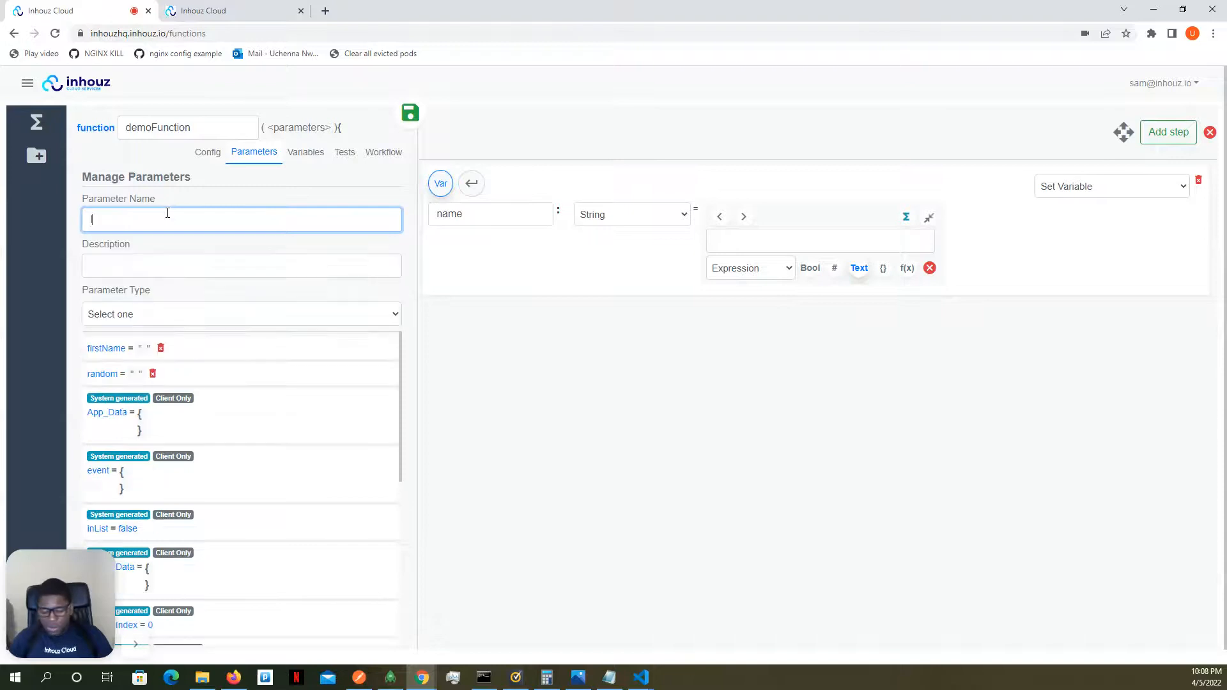
pyautogui.click(124, 269)
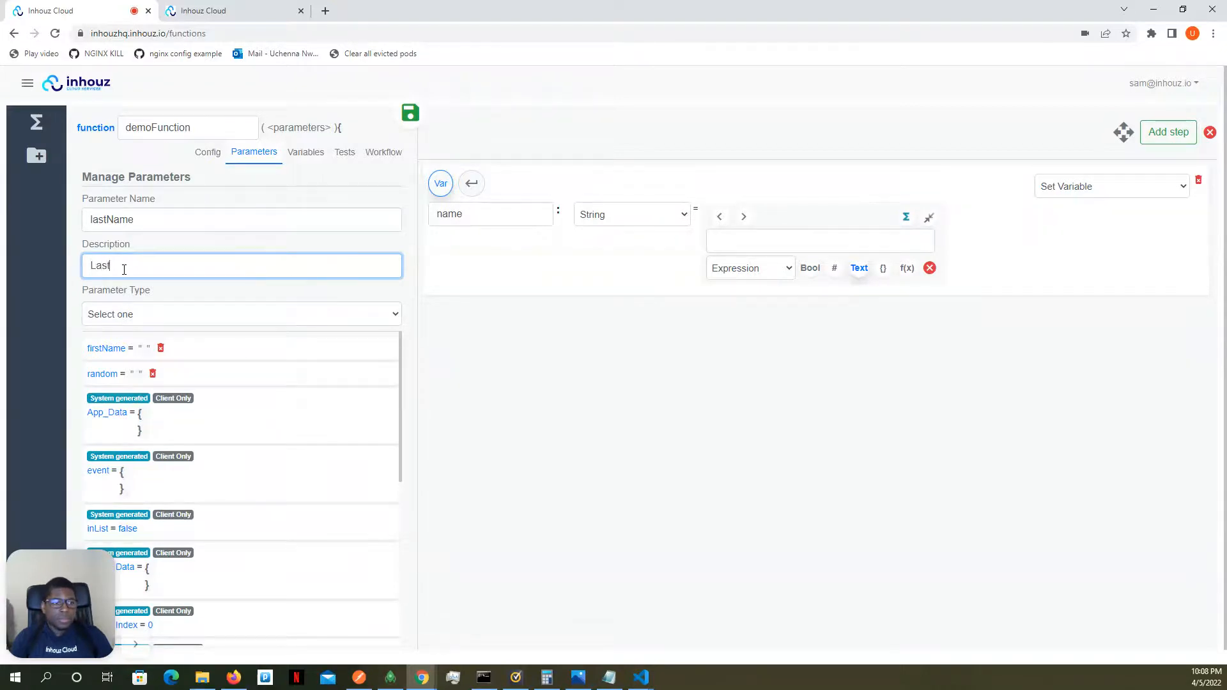
pyautogui.click(114, 313)
pyautogui.click(109, 342)
pyautogui.click(98, 387)
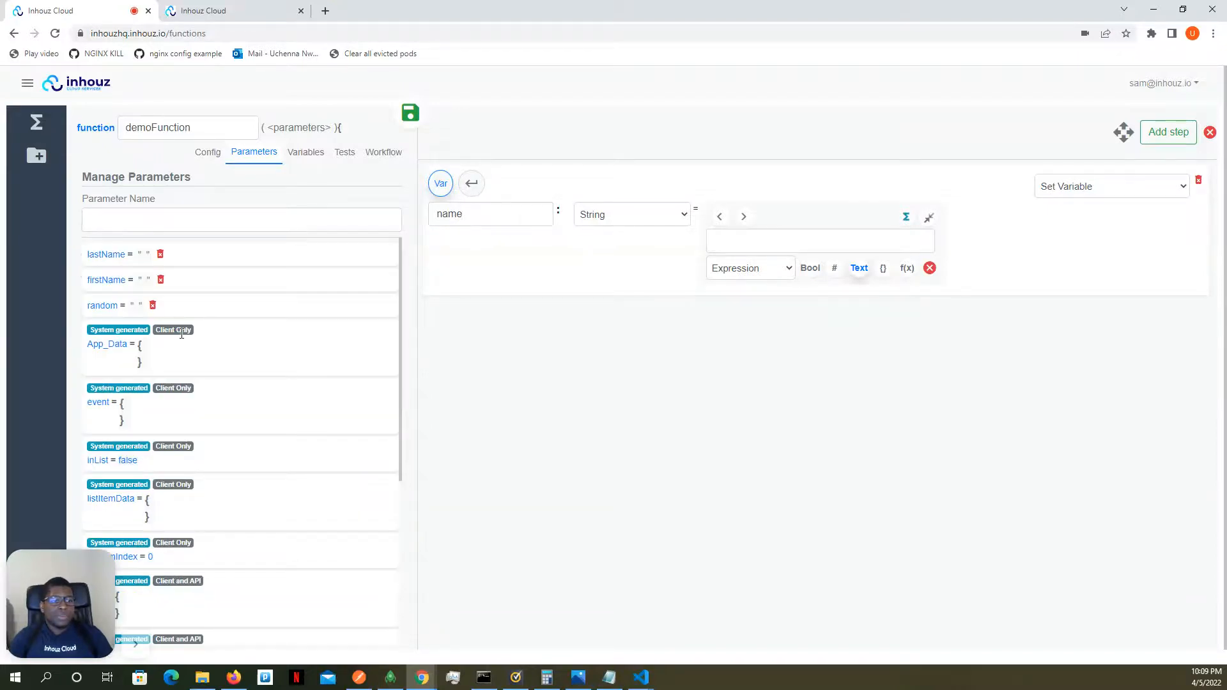
# Set the value of the name variable to the firstName parameter.
pyautogui.click(746, 243)
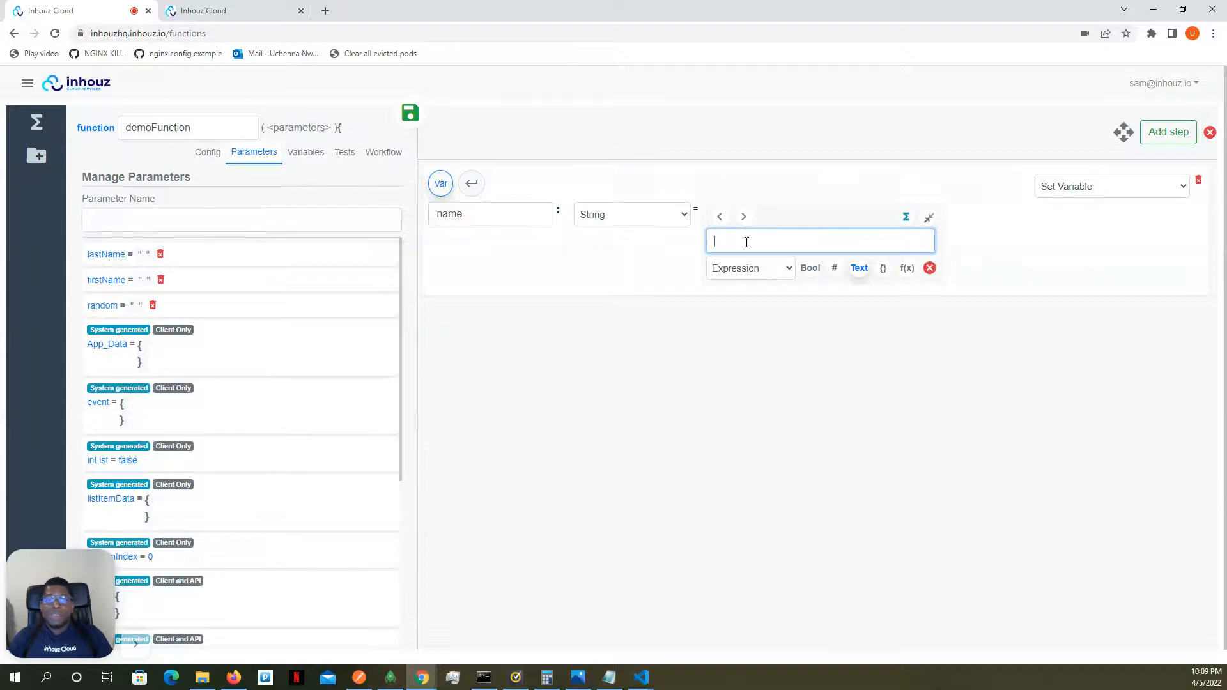
pyautogui.write('la')
pyautogui.press('BackSpace')
pyautogui.press('BackSpace')
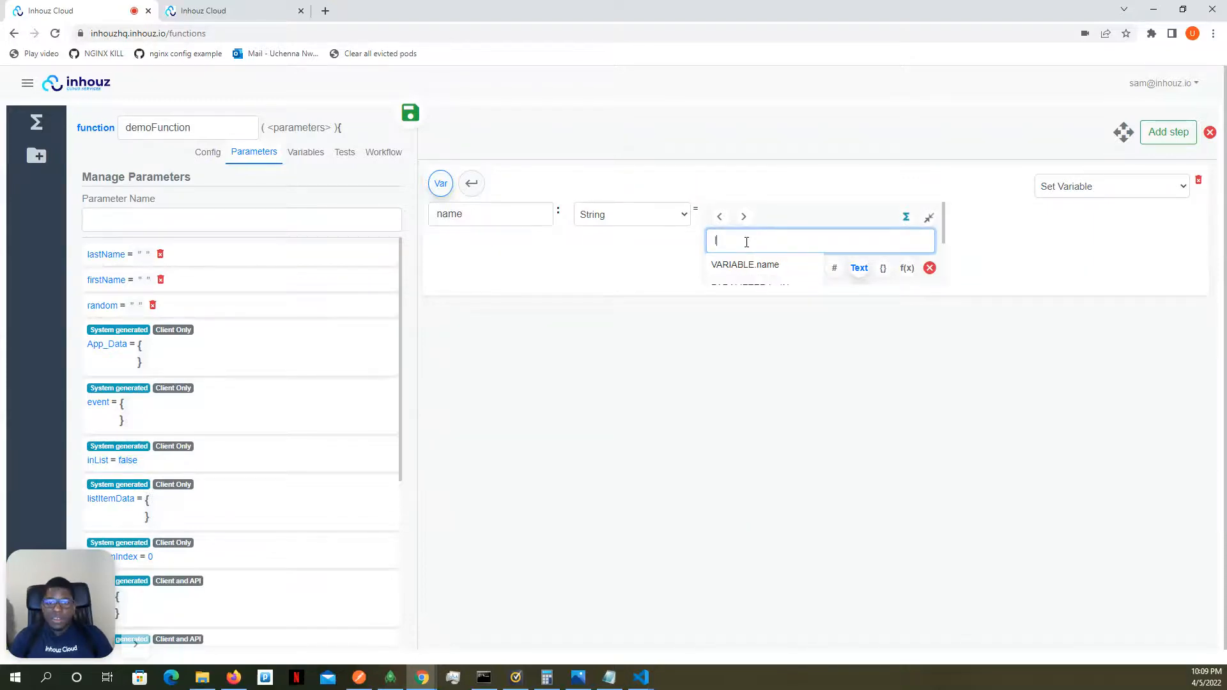
pyautogui.write('fir')
pyautogui.click(746, 268)
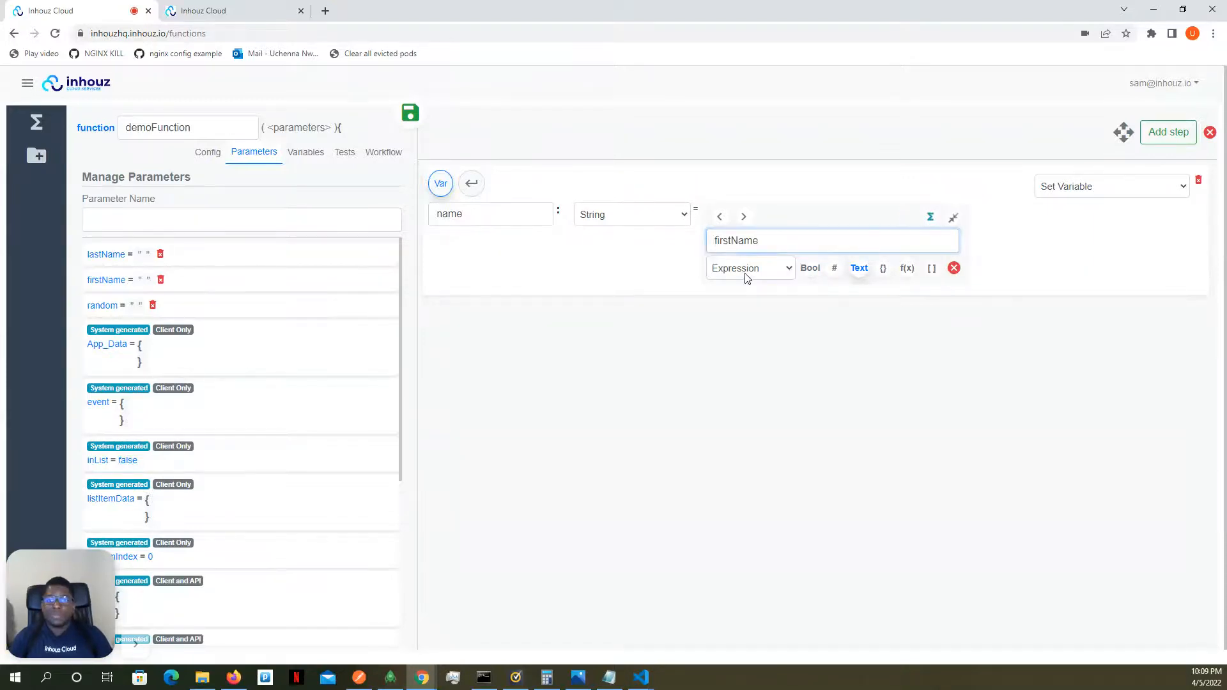
# Append an Add + operator after the firstName parameter in the name expression, followed by an empty term.
pyautogui.click(745, 220)
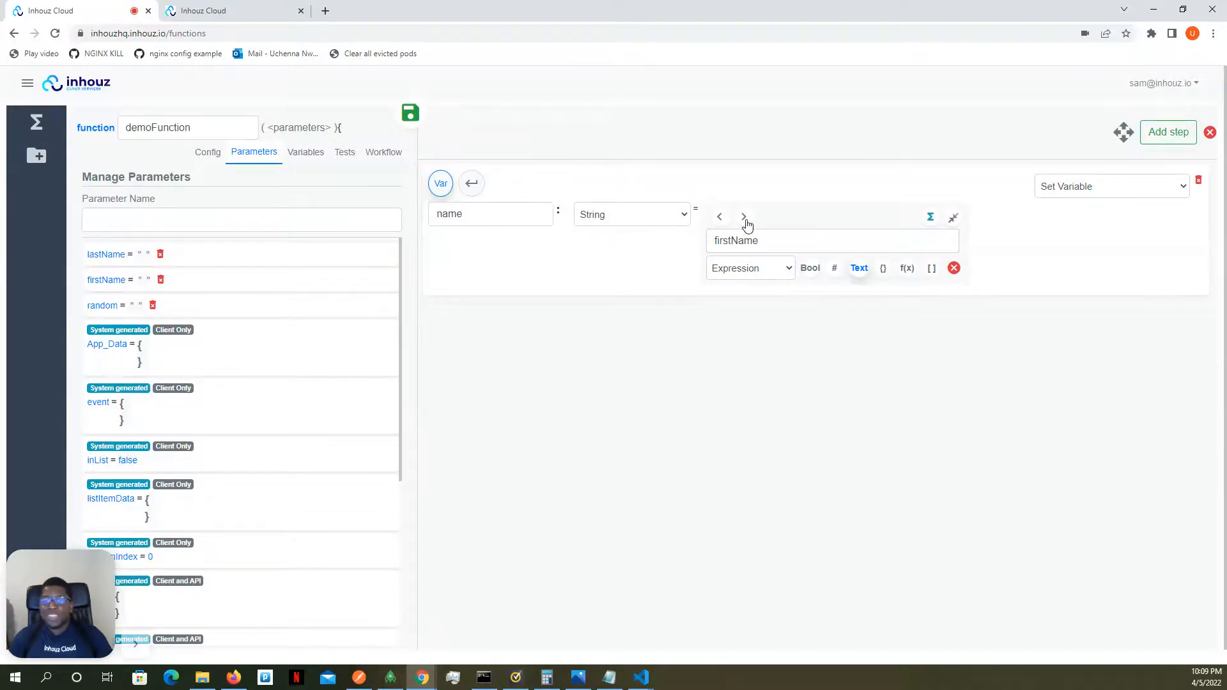
pyautogui.click(952, 219)
pyautogui.click(824, 222)
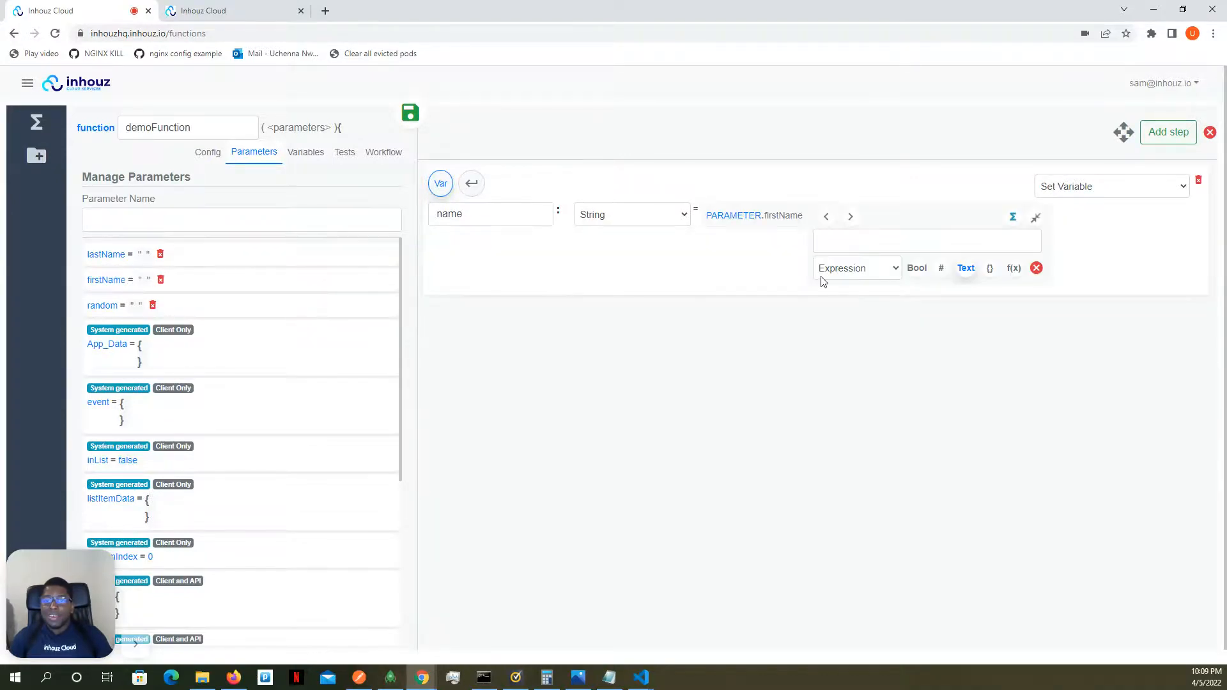
pyautogui.click(858, 276)
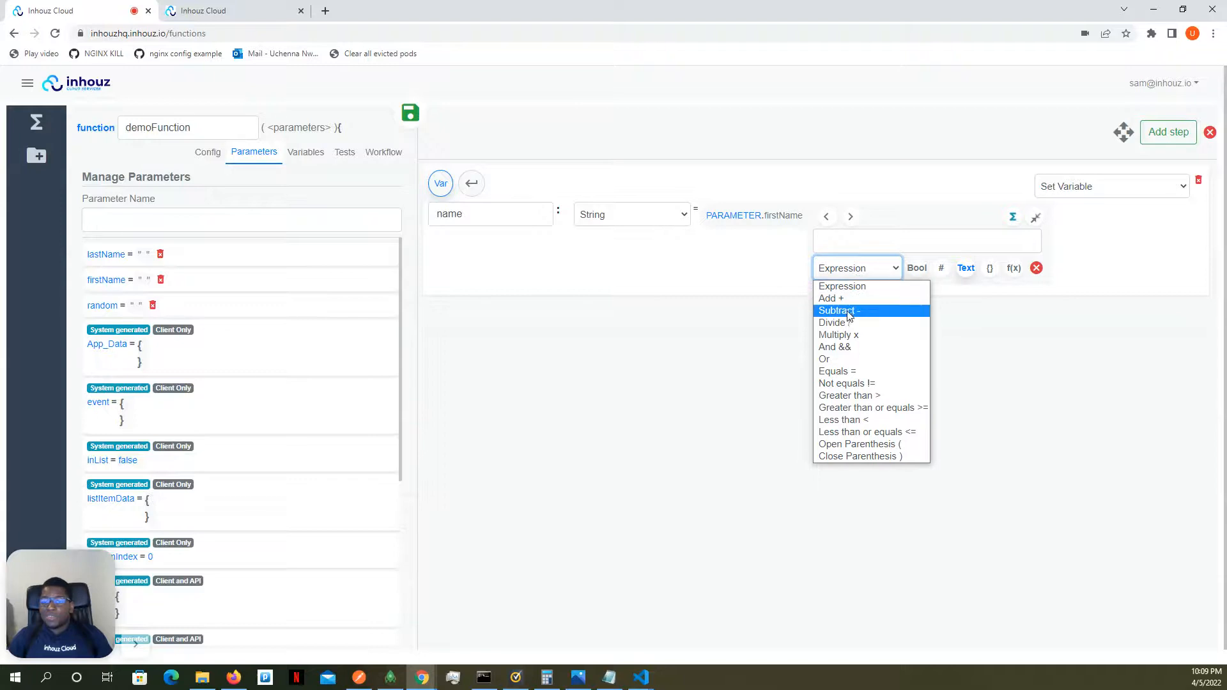
pyautogui.click(847, 299)
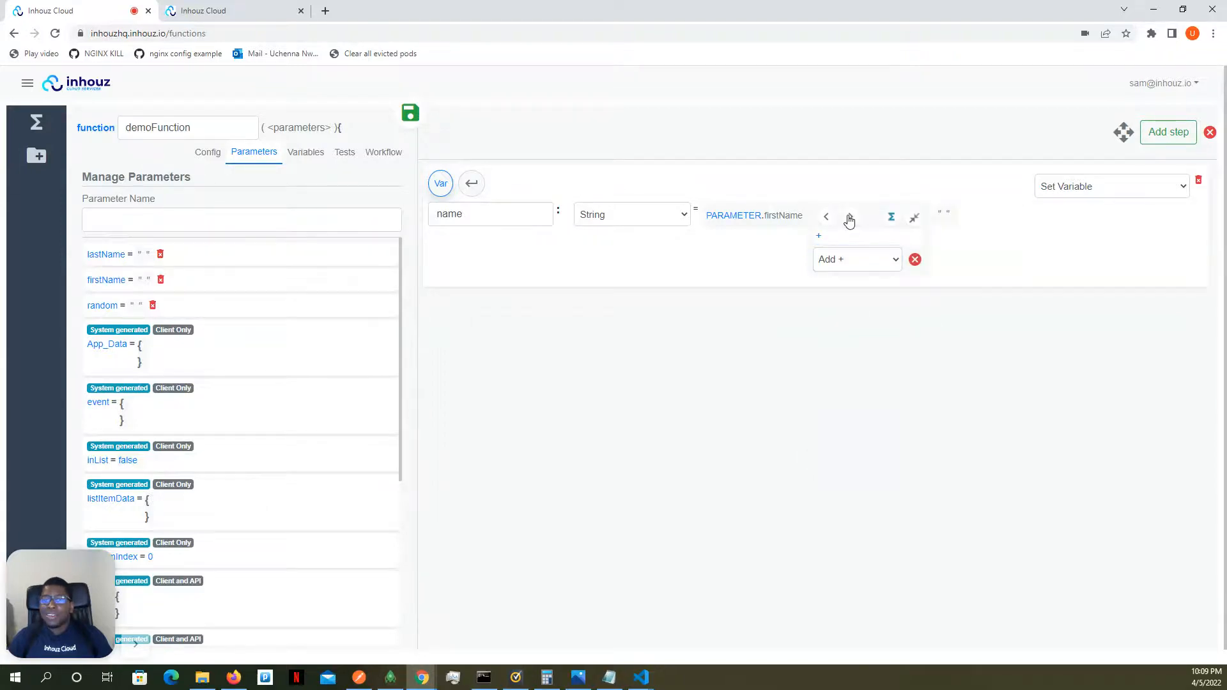
pyautogui.click(913, 218)
# Fill the empty term after the plus operator with the lastName parameter and collapse its editor.
pyautogui.click(840, 215)
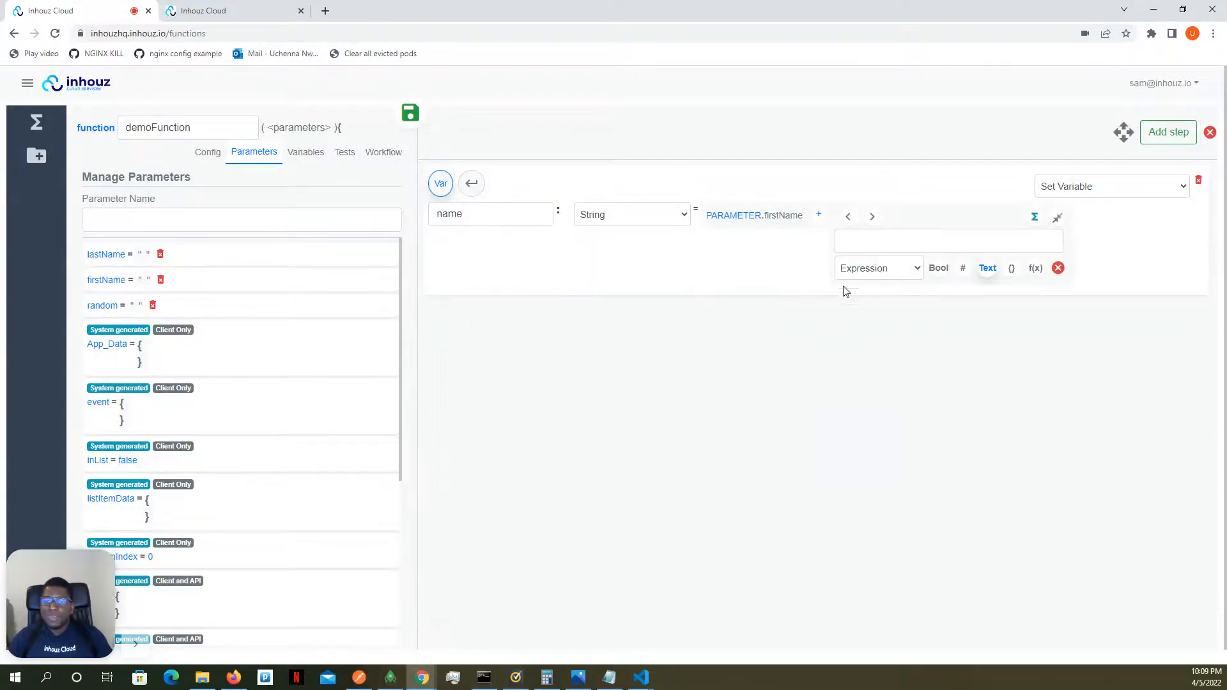
pyautogui.click(868, 242)
pyautogui.write('las')
pyautogui.click(934, 263)
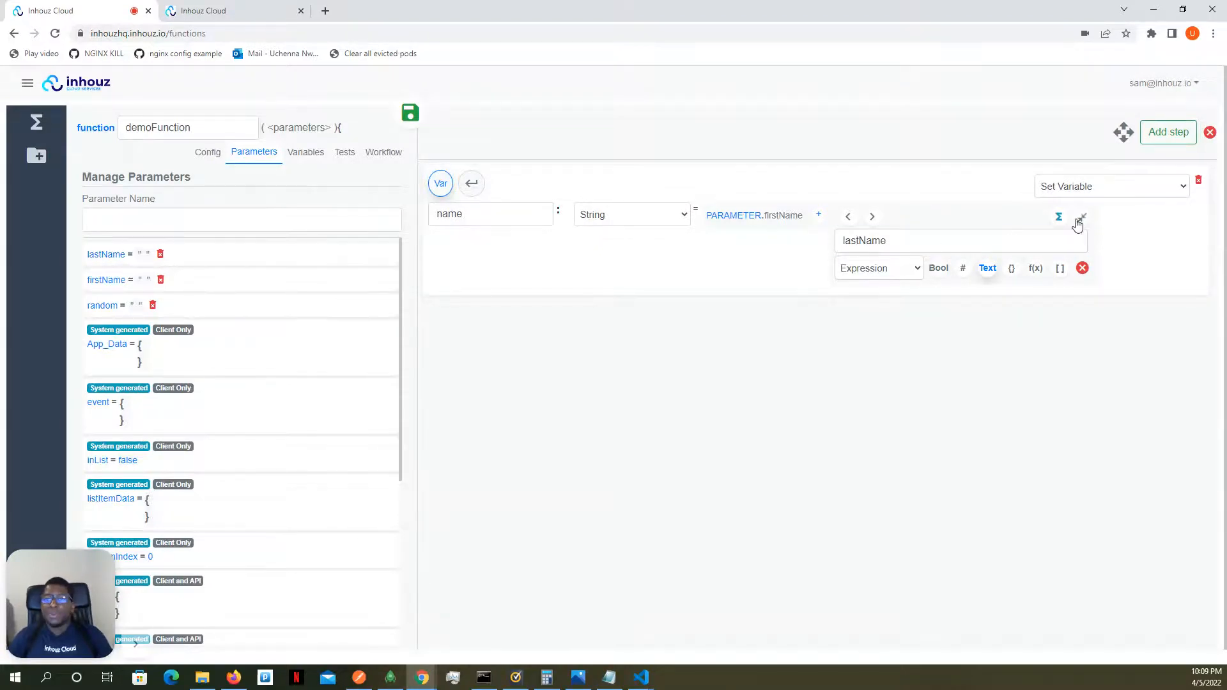
pyautogui.click(1080, 219)
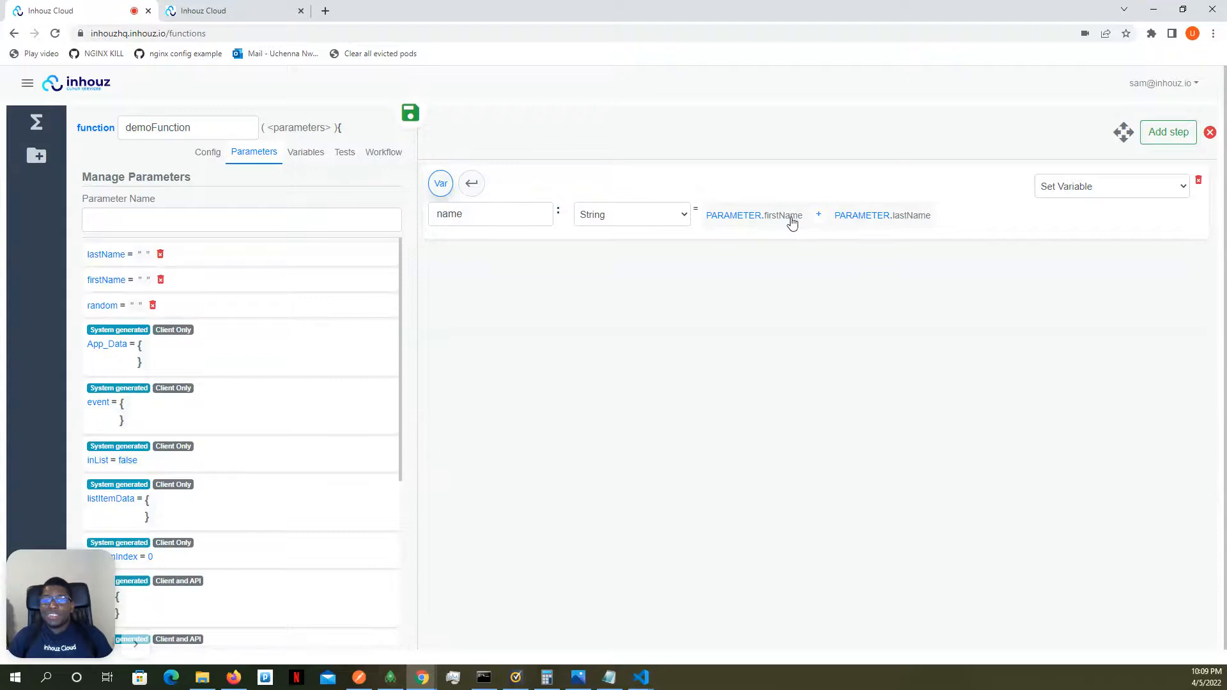
# Insert a blank text term and a second Add + operator before the lastName parameter in the name expression.
pyautogui.click(859, 218)
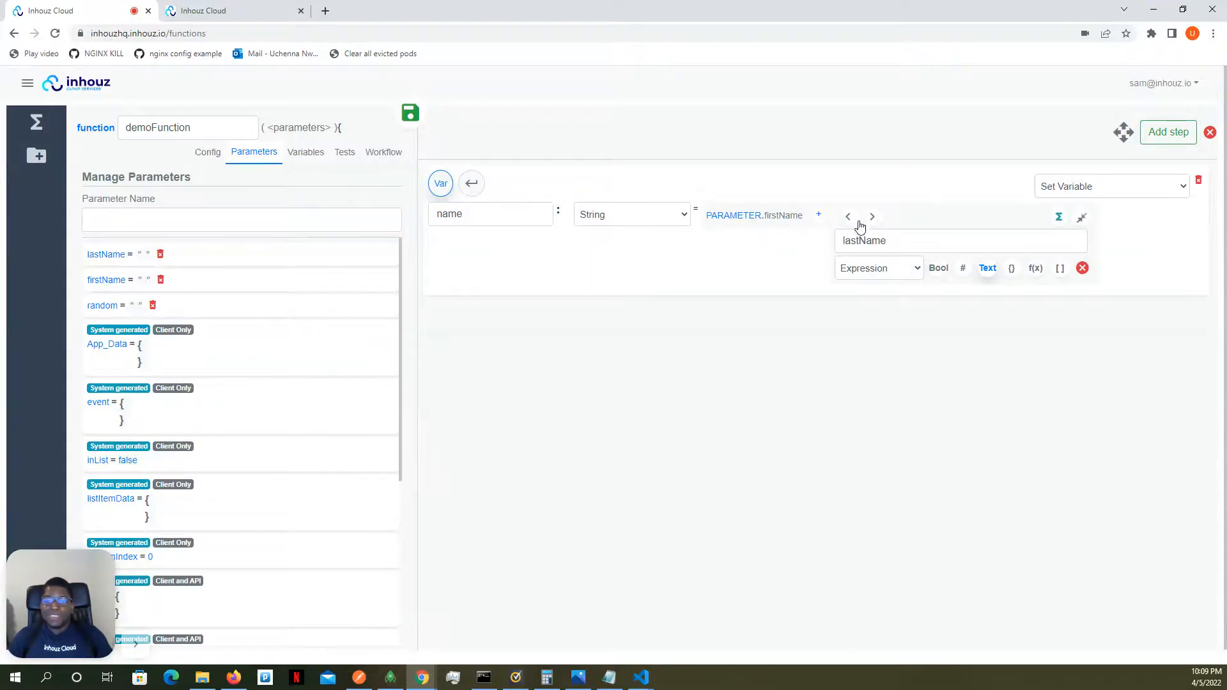
pyautogui.click(850, 220)
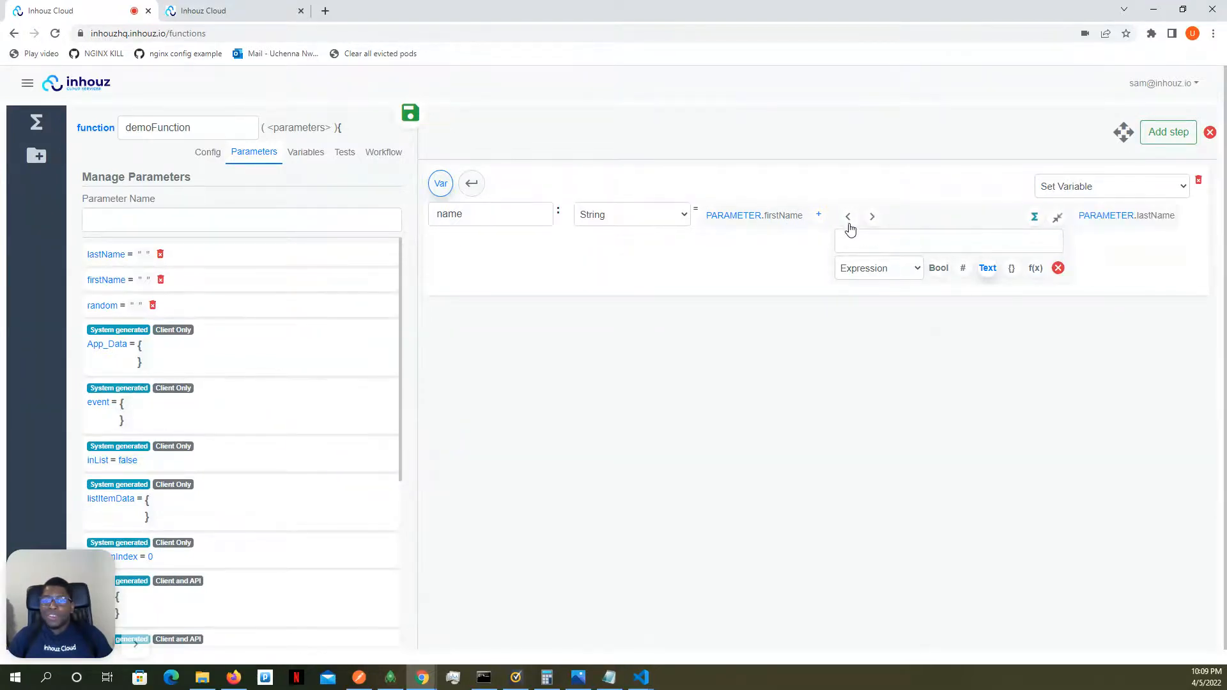
pyautogui.click(888, 238)
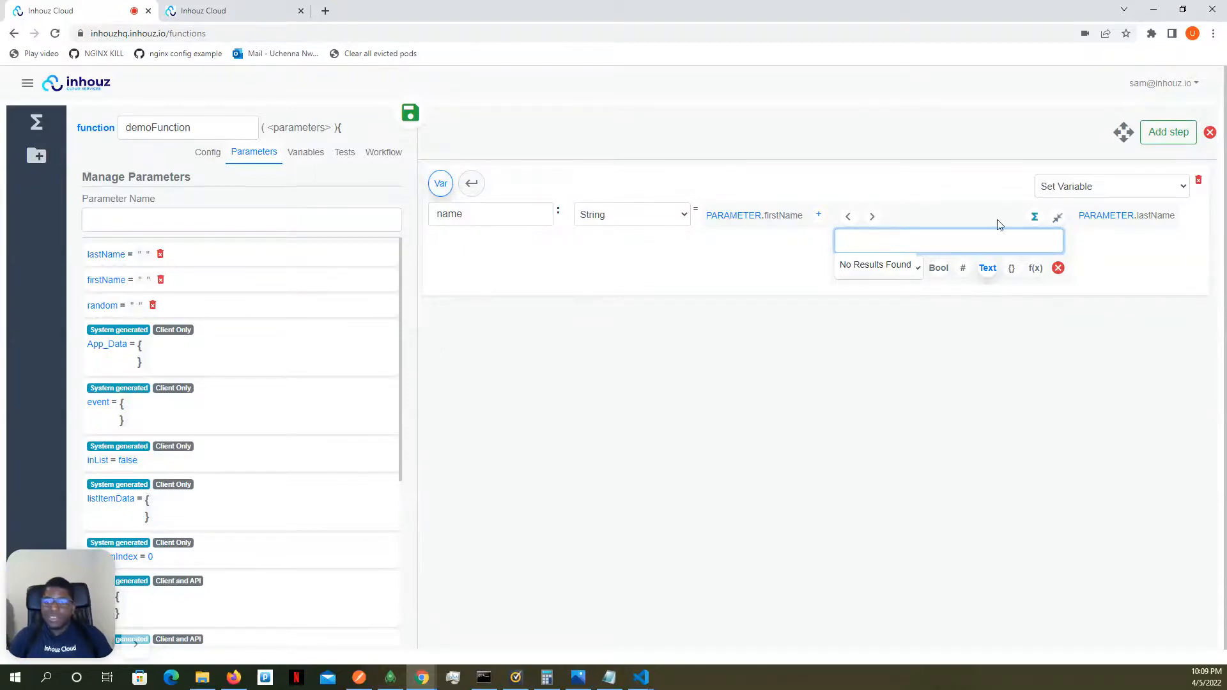
pyautogui.click(872, 217)
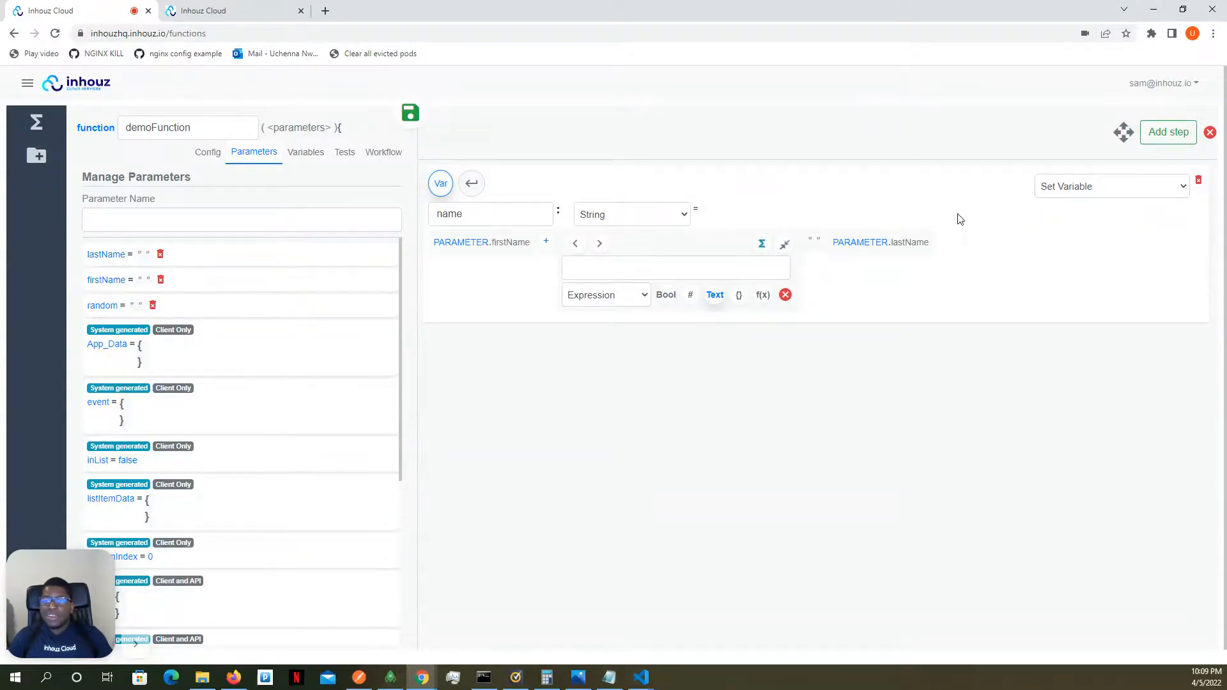
pyautogui.click(784, 244)
pyautogui.click(869, 219)
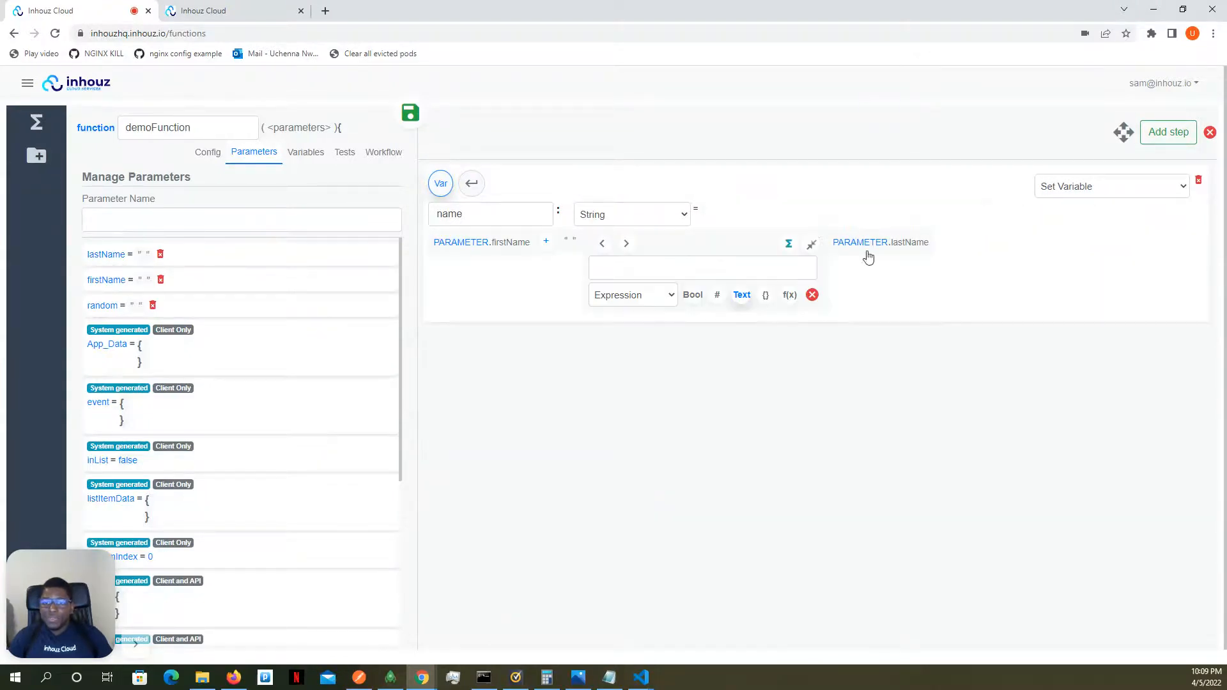
pyautogui.click(604, 297)
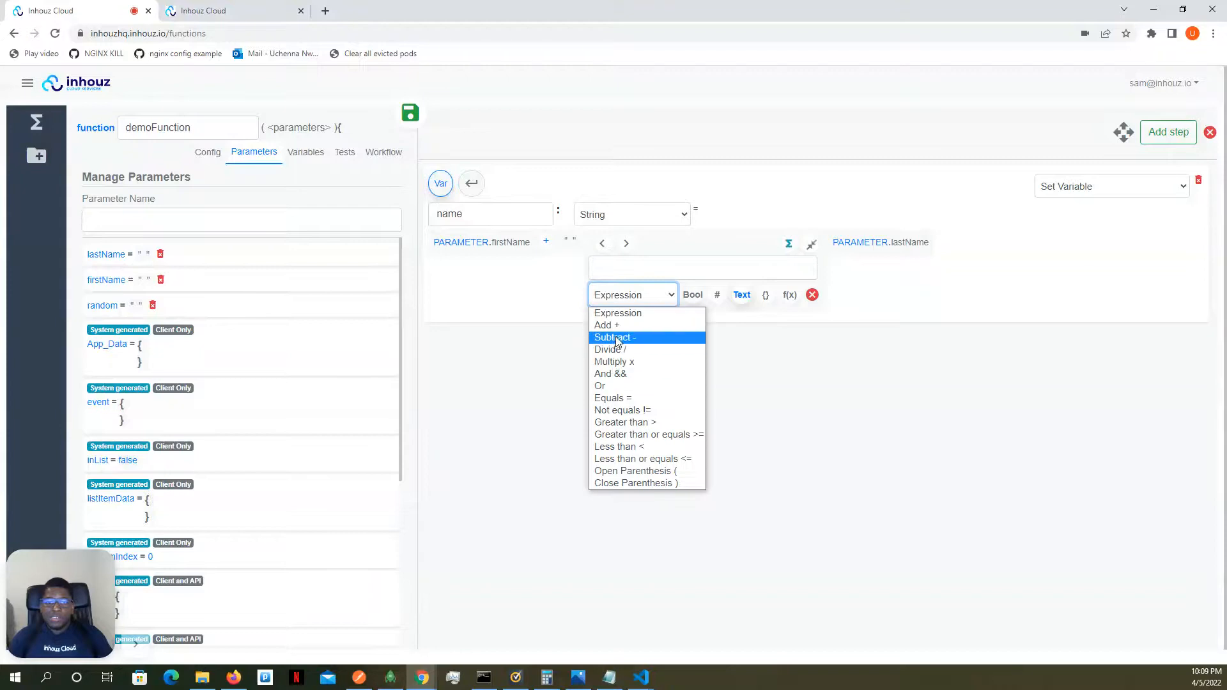
pyautogui.click(617, 326)
pyautogui.click(962, 218)
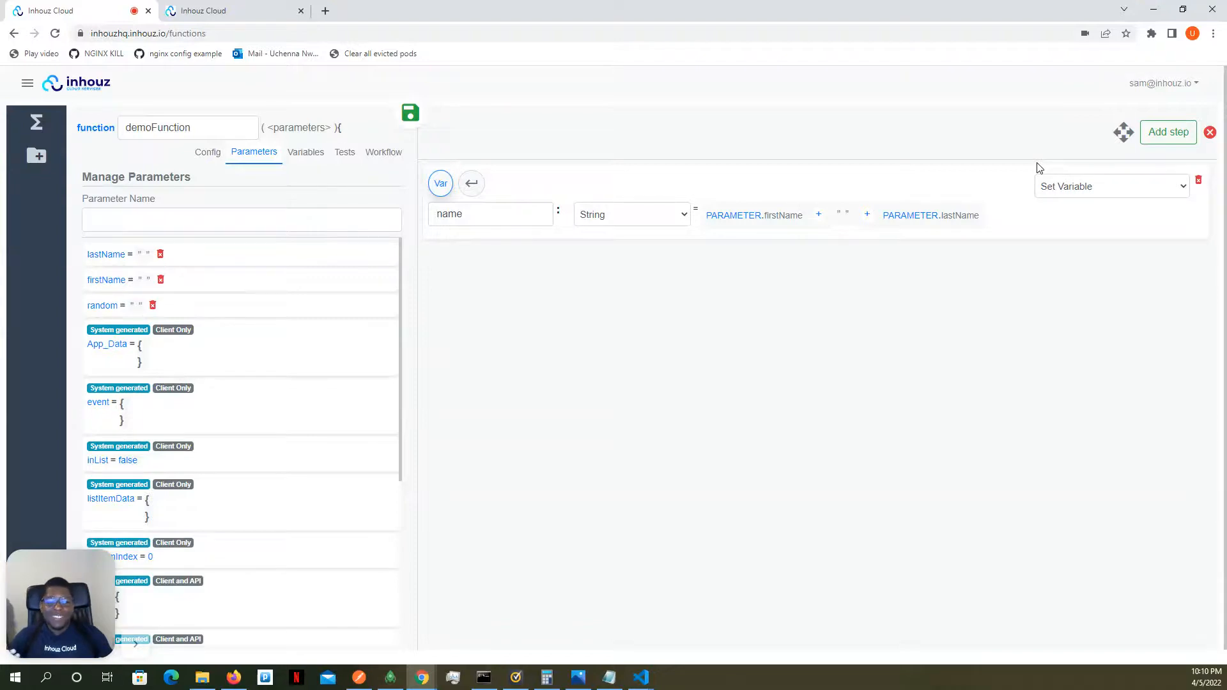
# Add a second step to the function's workflow and set its operation to For Loop.
pyautogui.click(1167, 135)
pyautogui.click(1119, 266)
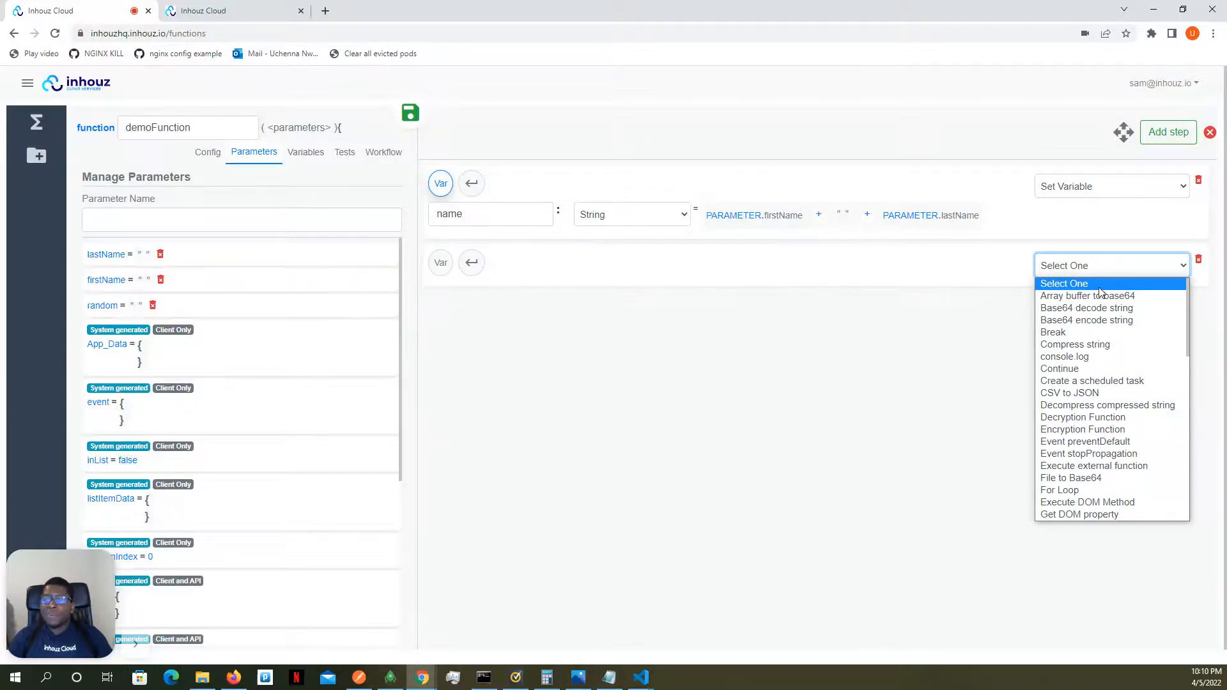
pyautogui.scroll(-7, 1072, 372)
pyautogui.scroll(4, 1070, 368)
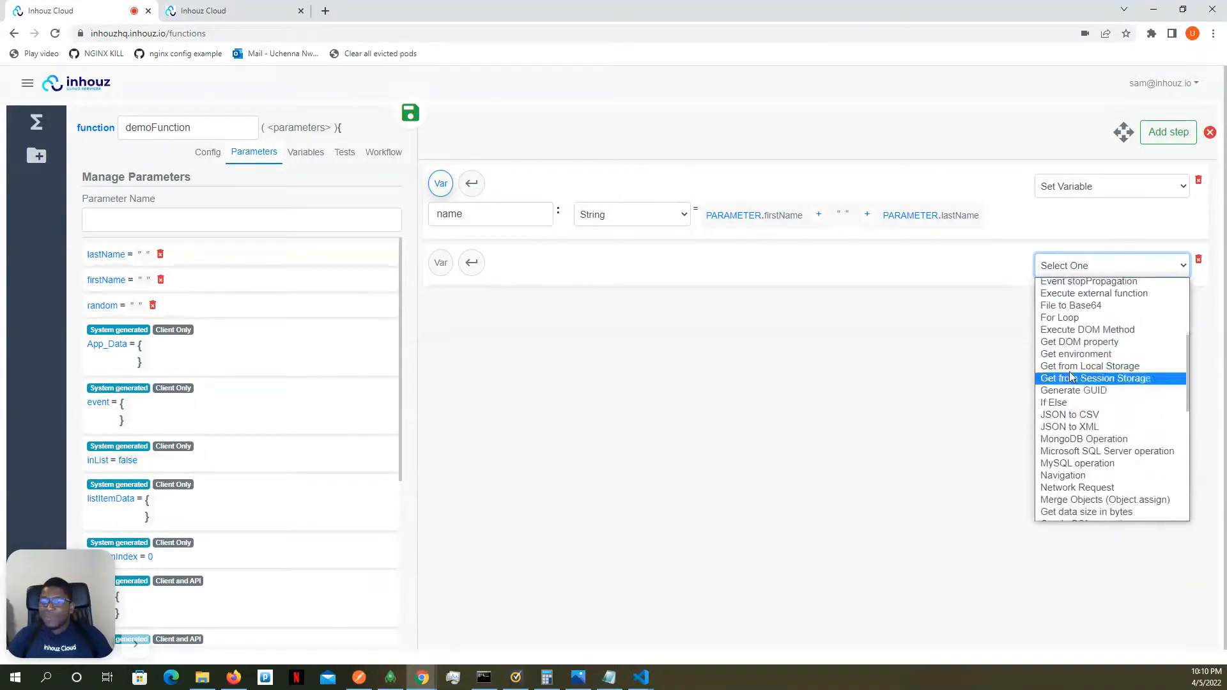
pyautogui.click(1071, 363)
# Switch the second step's operation to While Loop and then to Switch to preview their structures.
pyautogui.click(1089, 264)
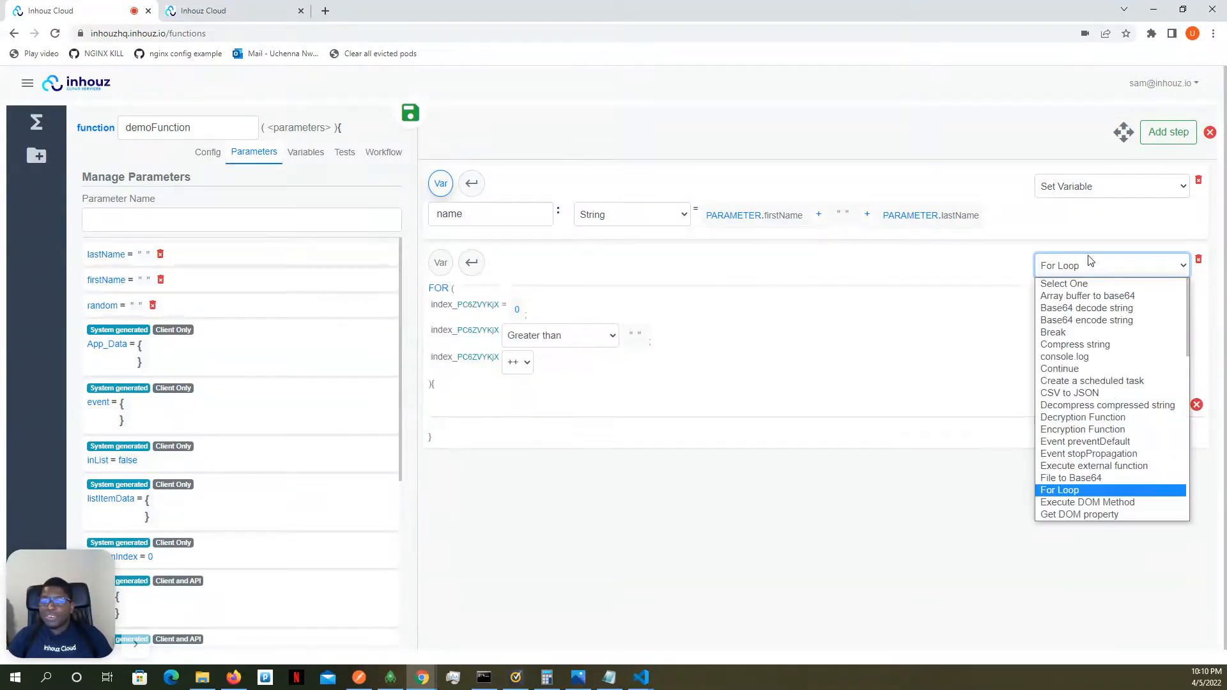
pyautogui.scroll(-2, 1084, 366)
pyautogui.press('w')
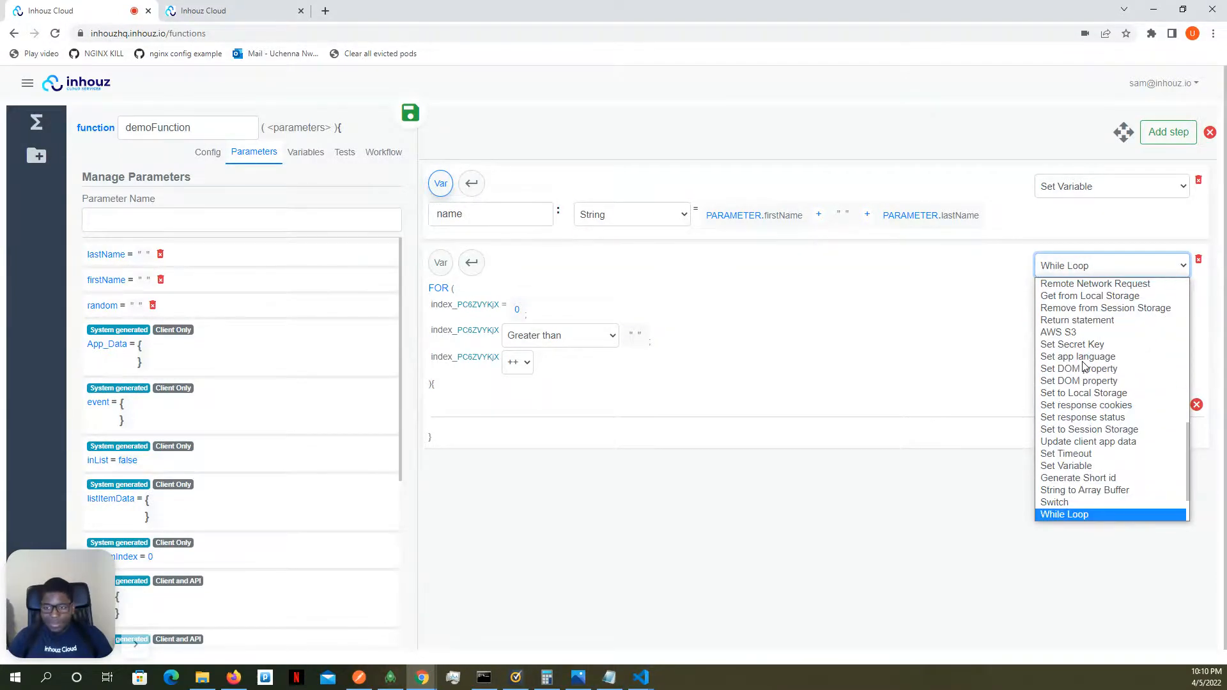
pyautogui.click(1093, 513)
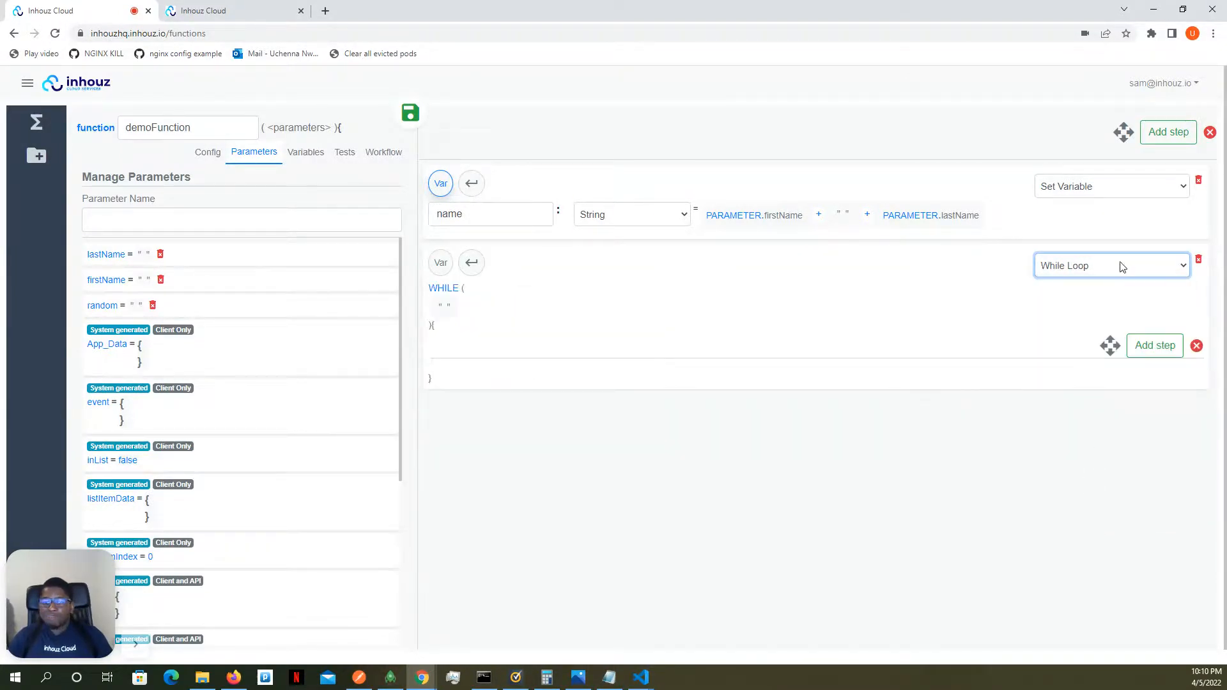
pyautogui.click(1123, 266)
pyautogui.click(1087, 505)
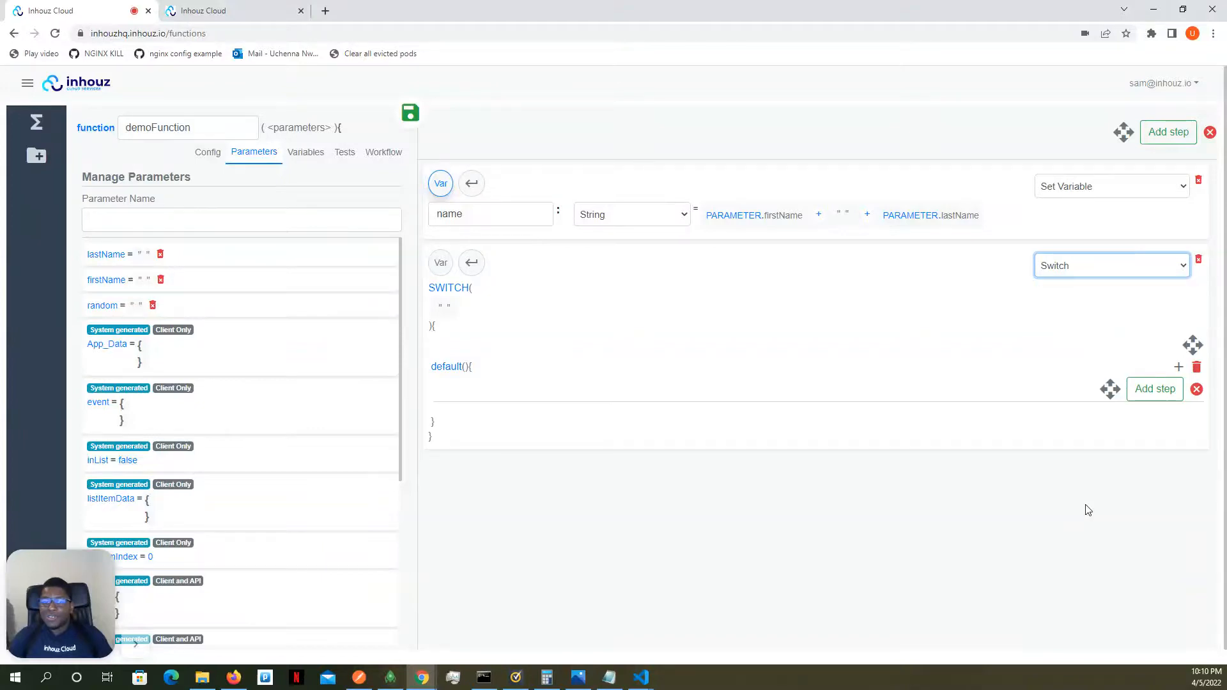
# Switch the second step's operation to If Else and then to console.log to preview their structures.
pyautogui.click(1104, 262)
pyautogui.scroll(3, 1094, 314)
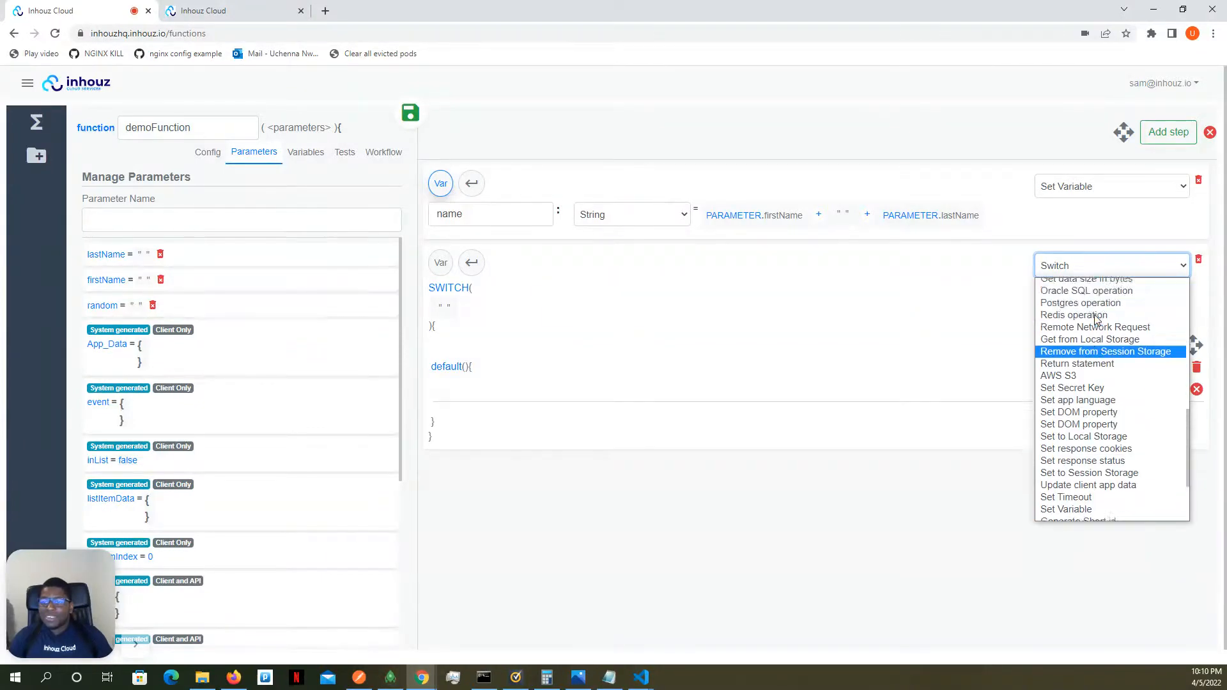
pyautogui.click(1054, 388)
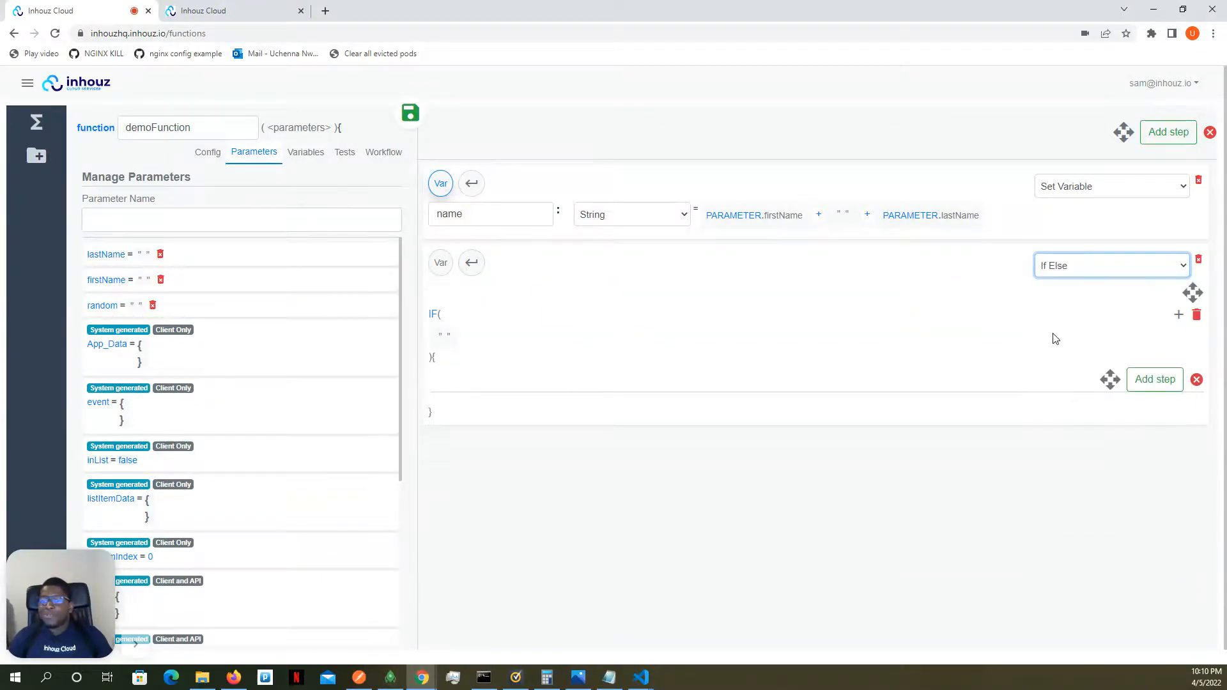
pyautogui.click(1058, 265)
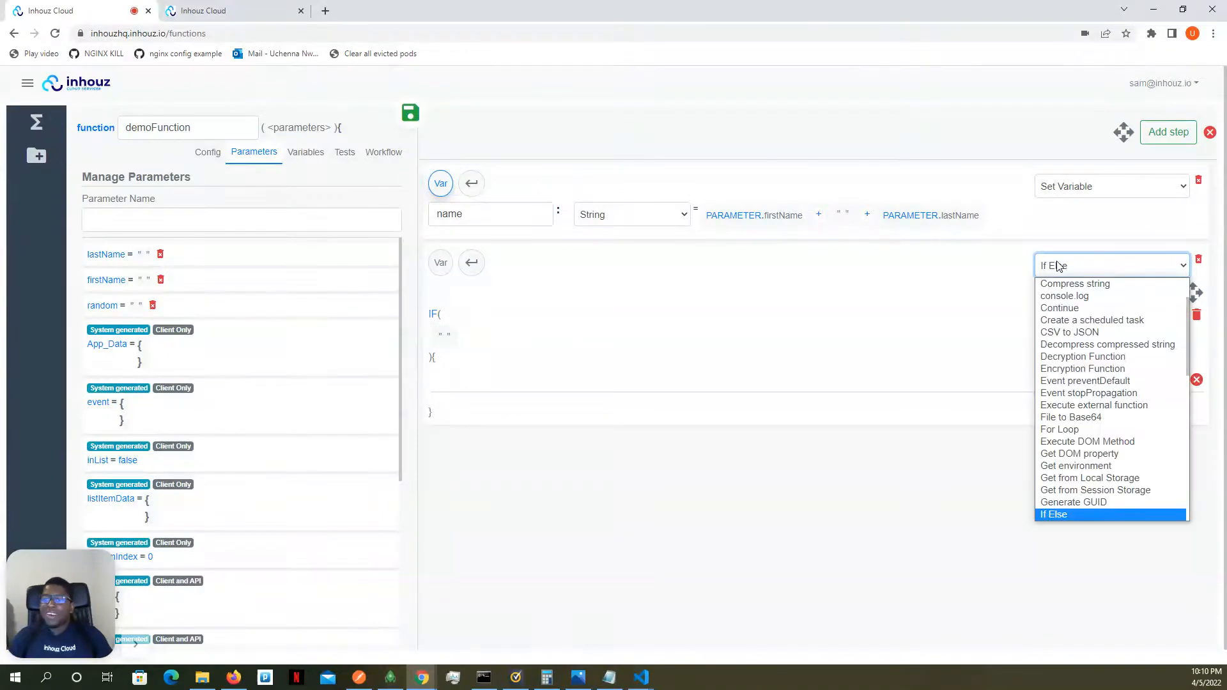
pyautogui.scroll(2, 1056, 342)
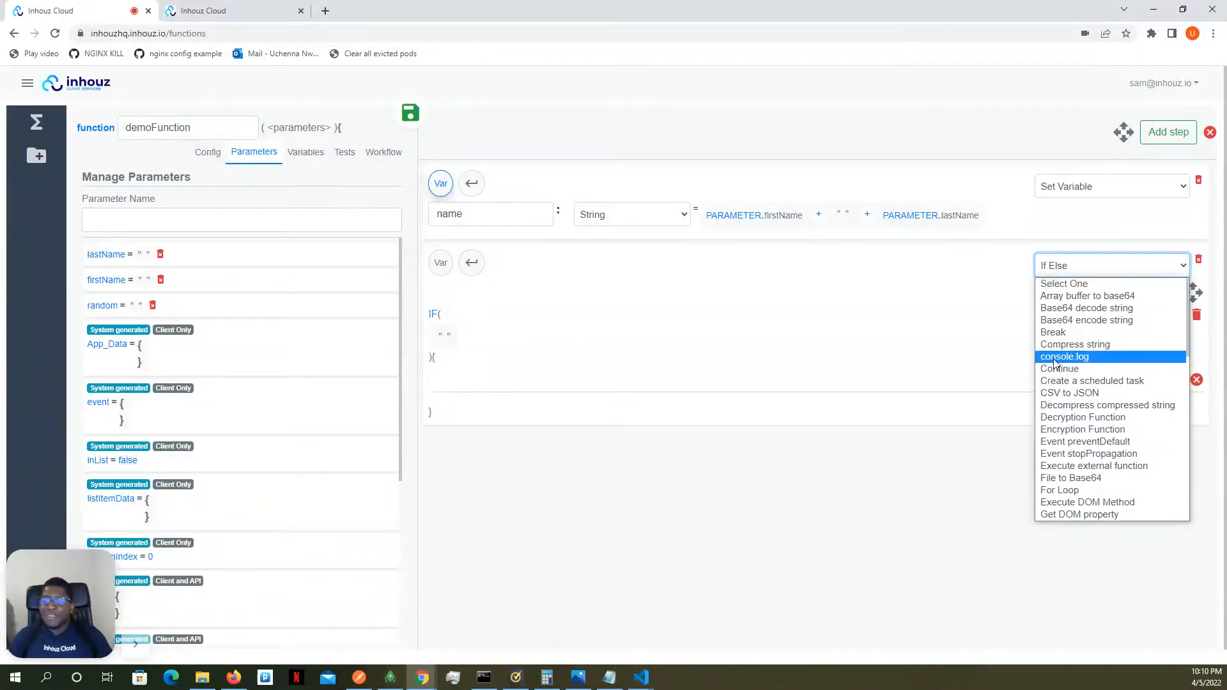
pyautogui.click(1055, 358)
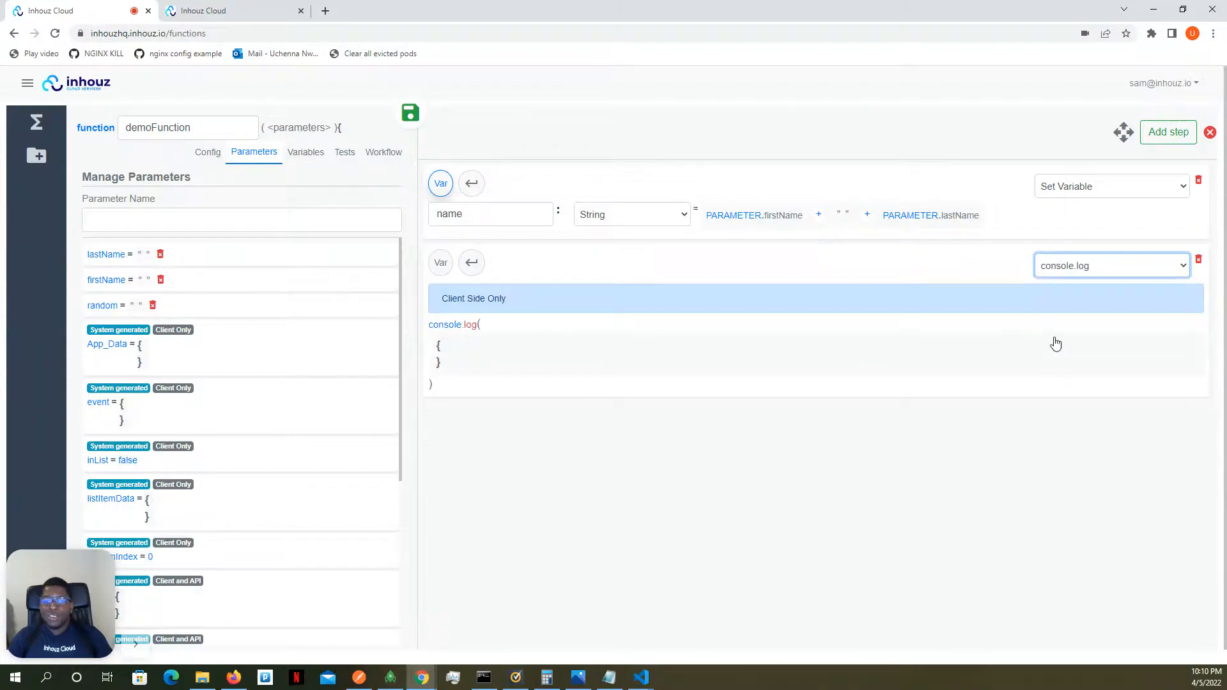
# Switch the second step's operation to Get DOM property and then to Execute DOM Method to preview their structures.
pyautogui.click(1079, 266)
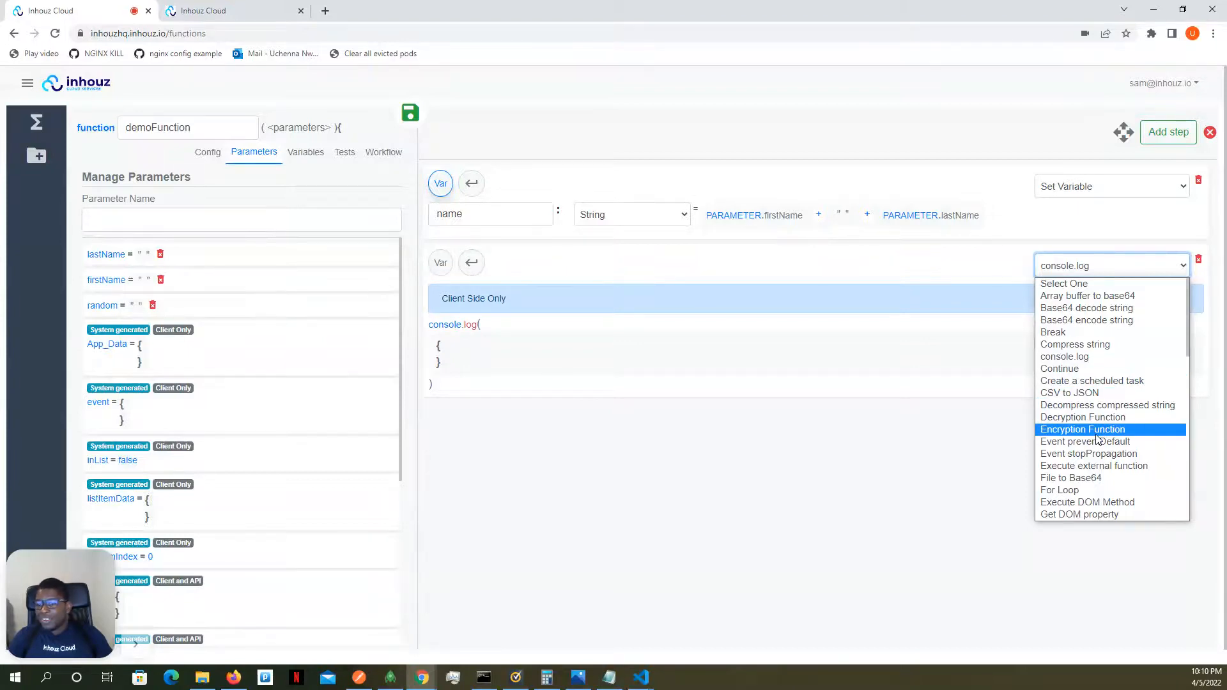
pyautogui.scroll(-3, 1086, 396)
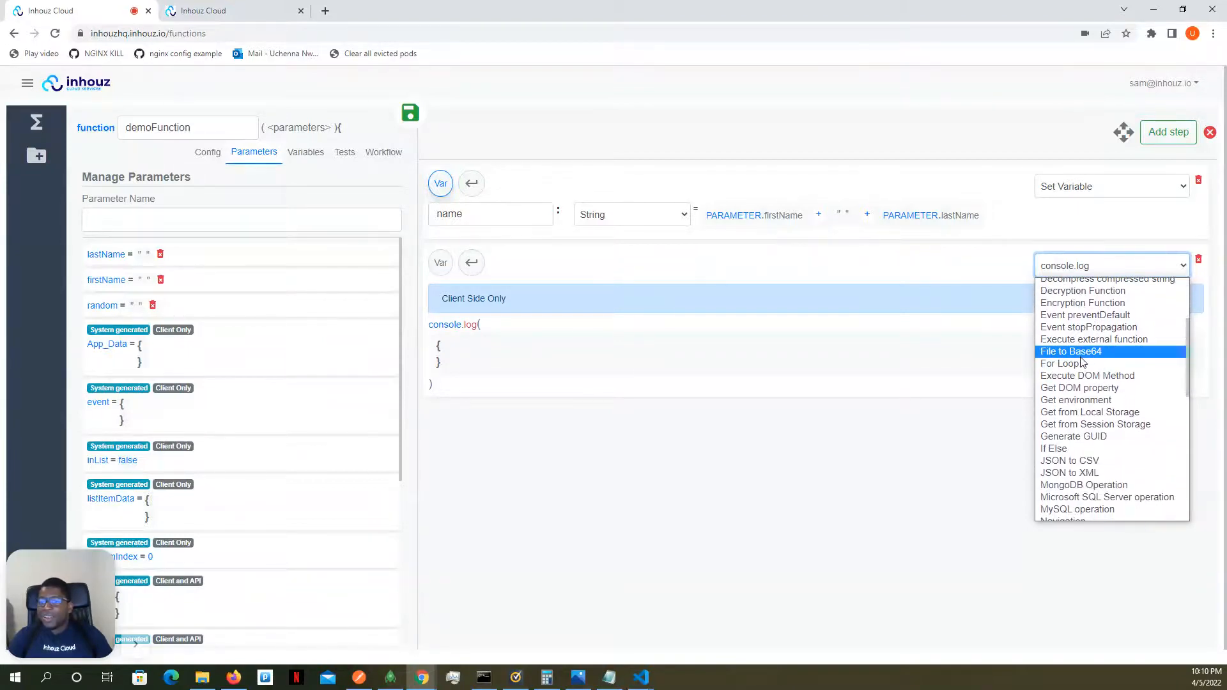
pyautogui.click(1076, 389)
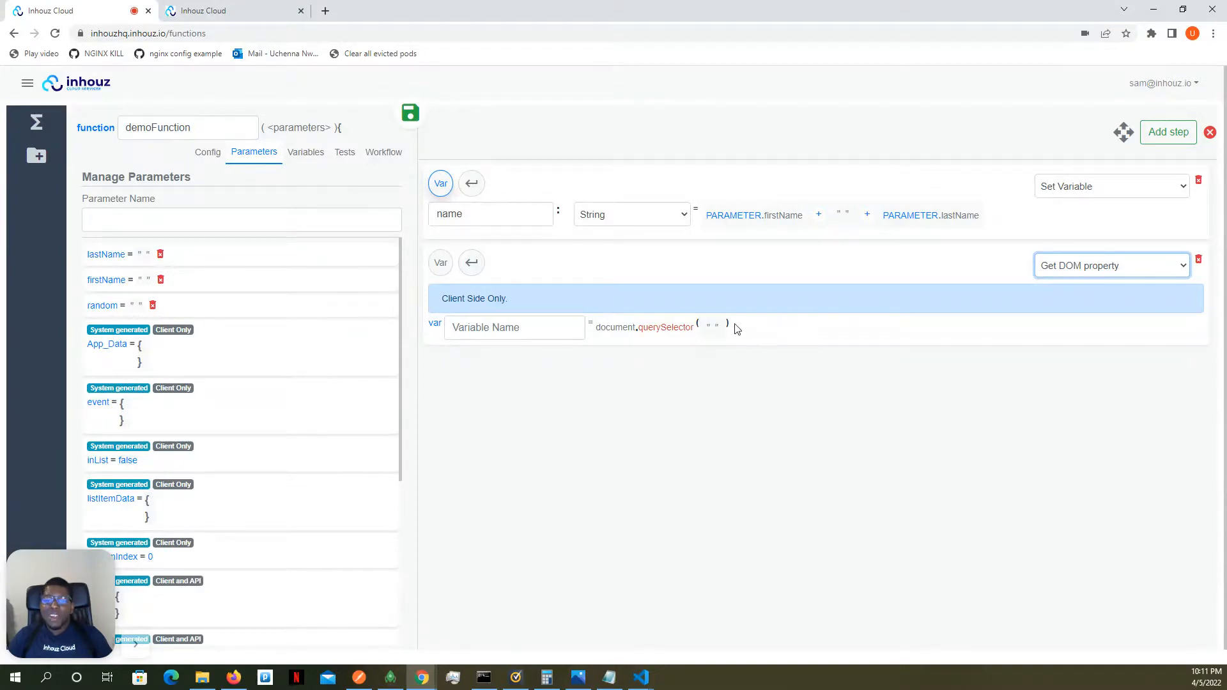
pyautogui.click(1107, 269)
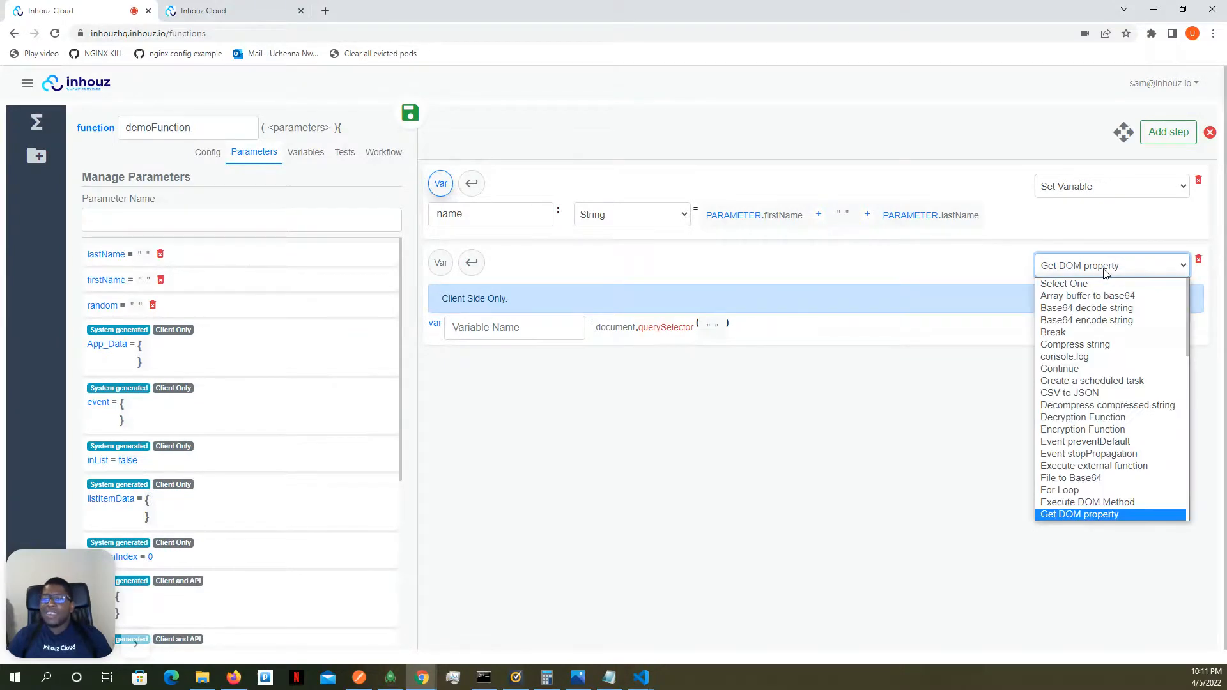
pyautogui.scroll(-2, 1084, 373)
pyautogui.scroll(-2, 1084, 374)
pyautogui.scroll(4, 1083, 376)
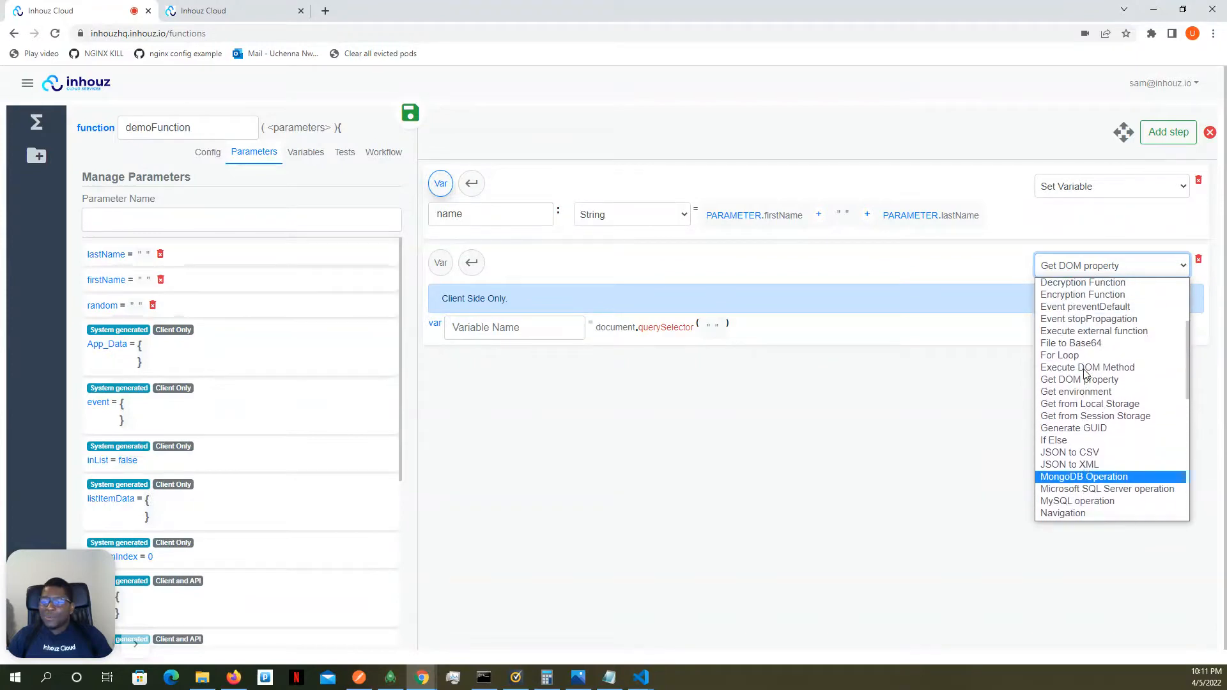
pyautogui.click(1081, 375)
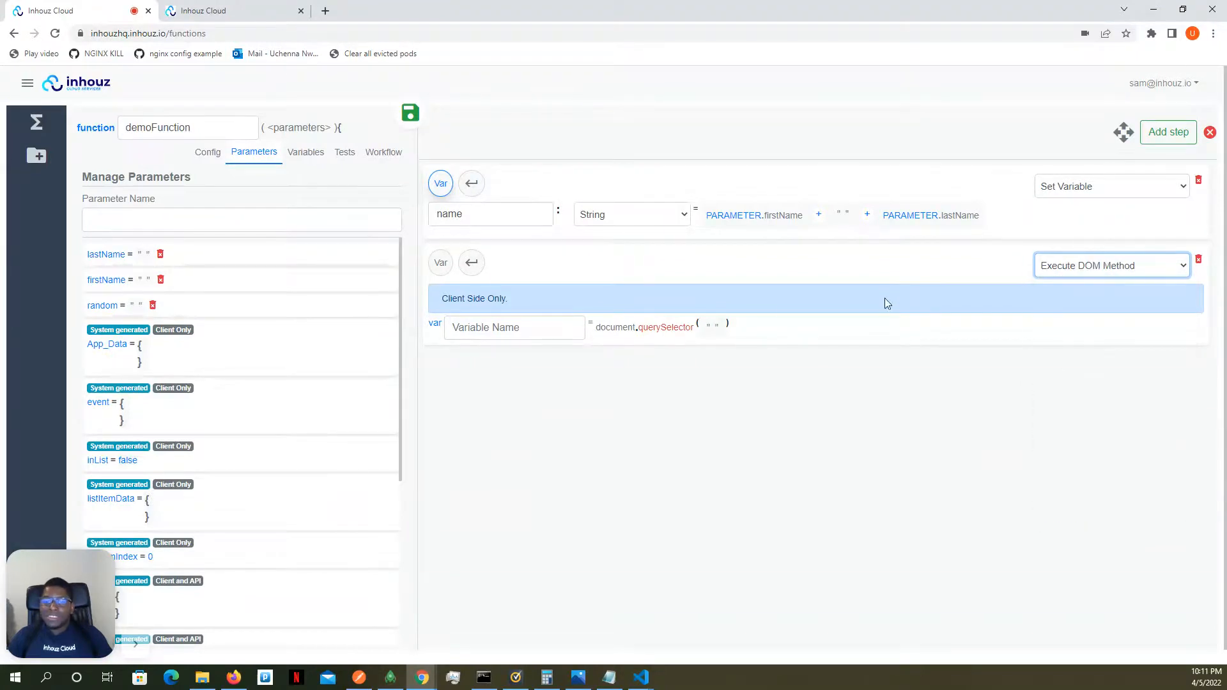
pyautogui.click(1086, 266)
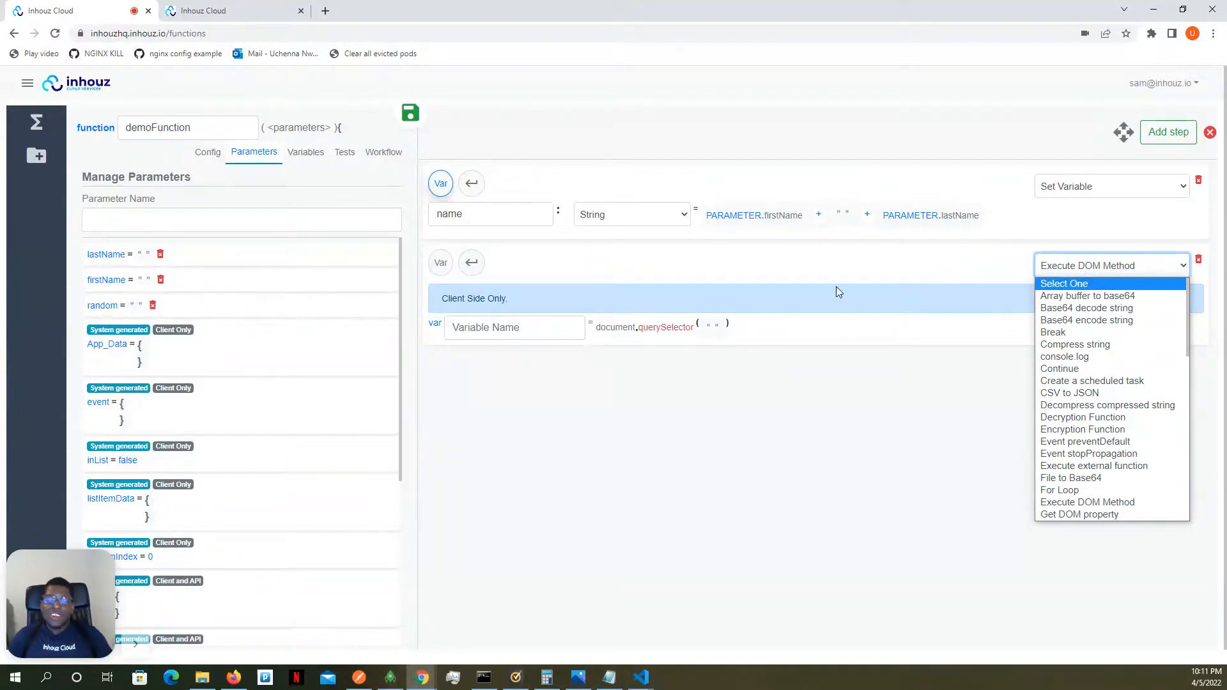
pyautogui.click(949, 274)
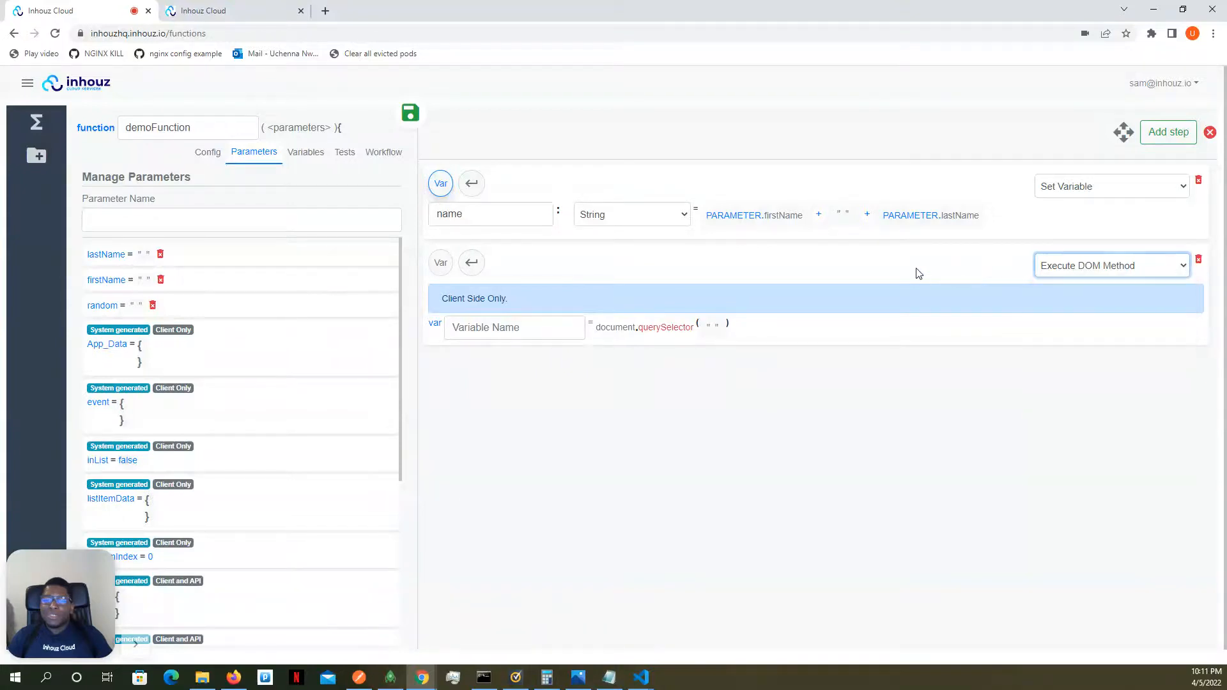
# Turn the second step into a Set Variable operation and name its variable calculation.
pyautogui.click(440, 262)
pyautogui.click(472, 292)
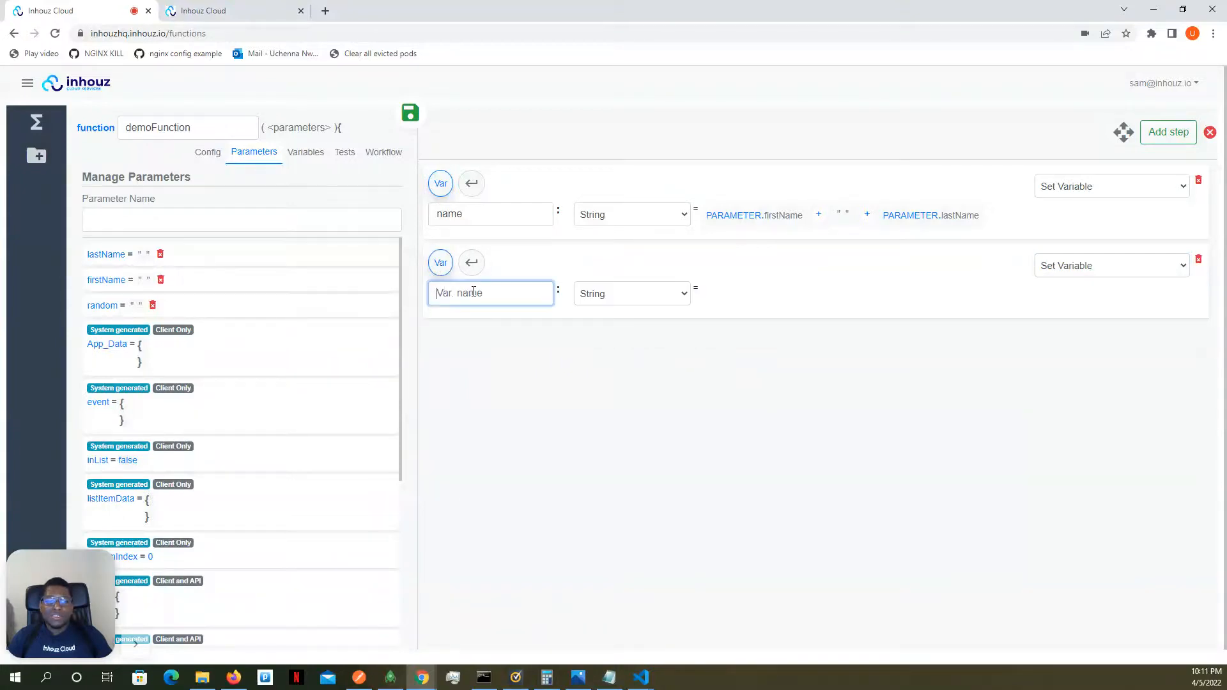
pyautogui.write('calcula')
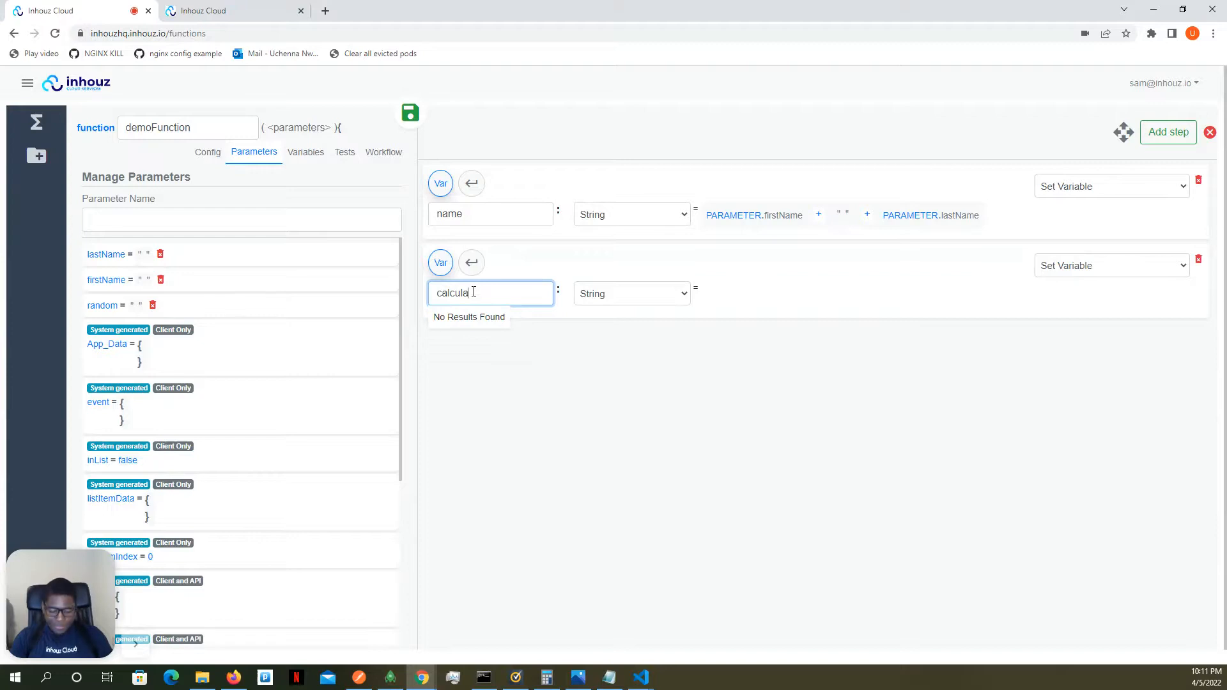
pyautogui.write('tion')
# Start the calculation variable's expression with an Open Parenthesis operator and add a blank term after it.
pyautogui.click(717, 296)
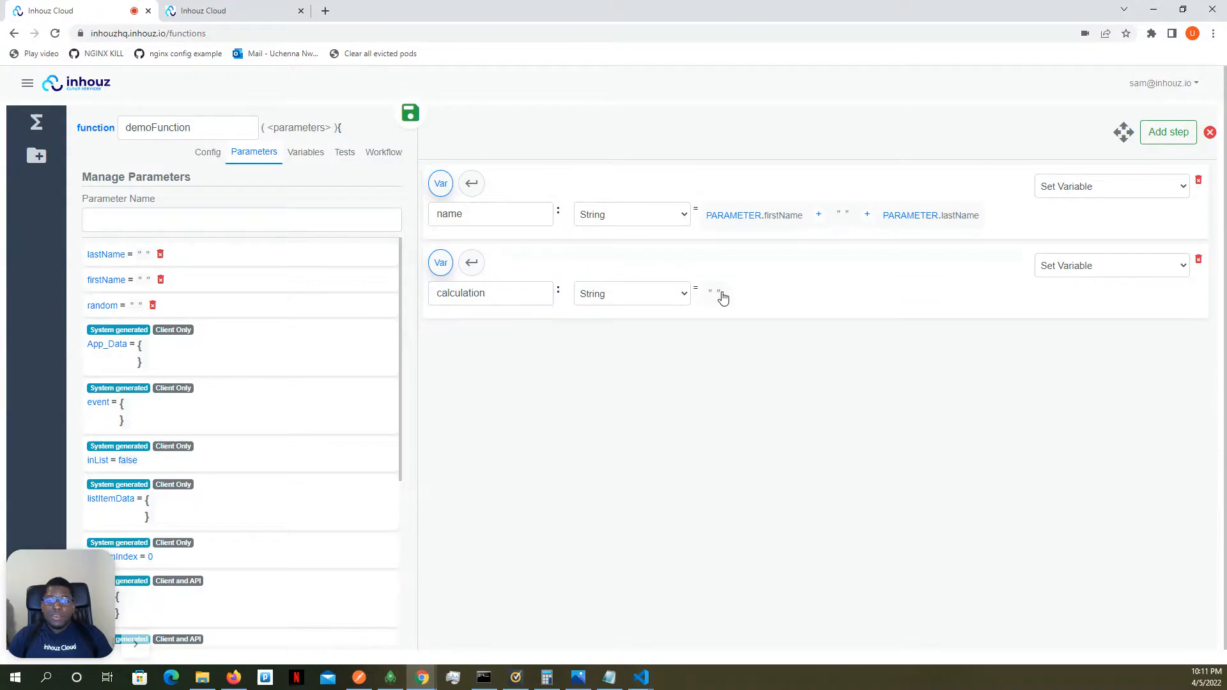
pyautogui.click(714, 297)
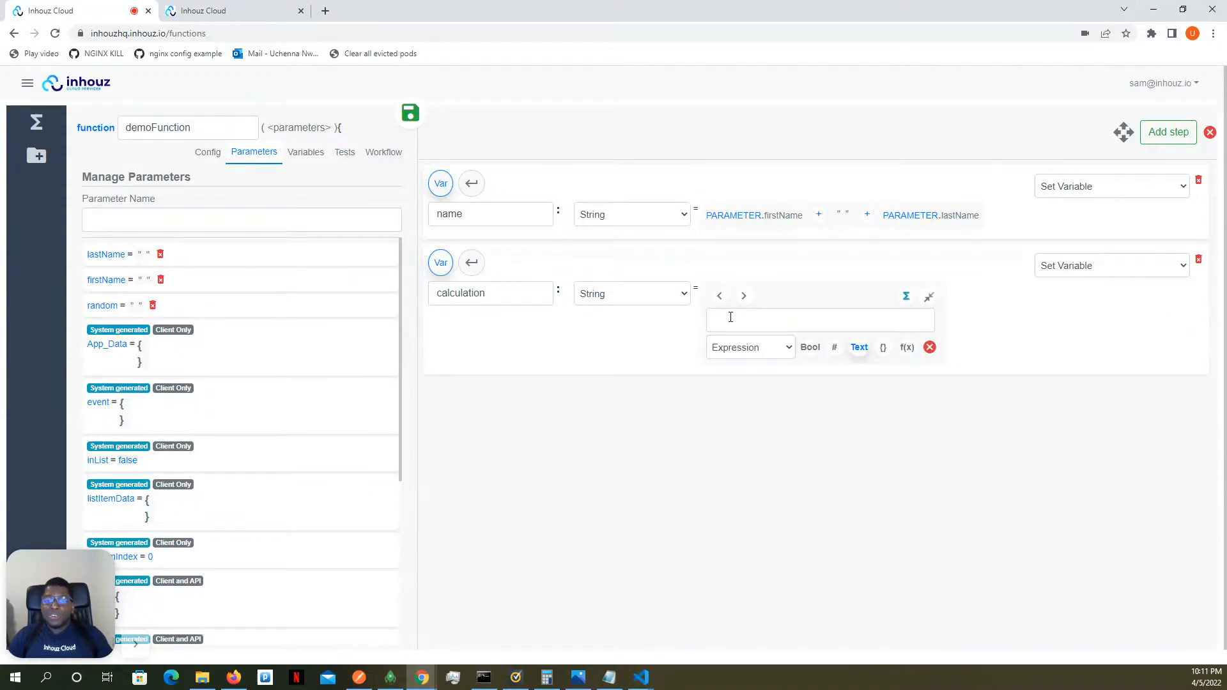
pyautogui.click(769, 354)
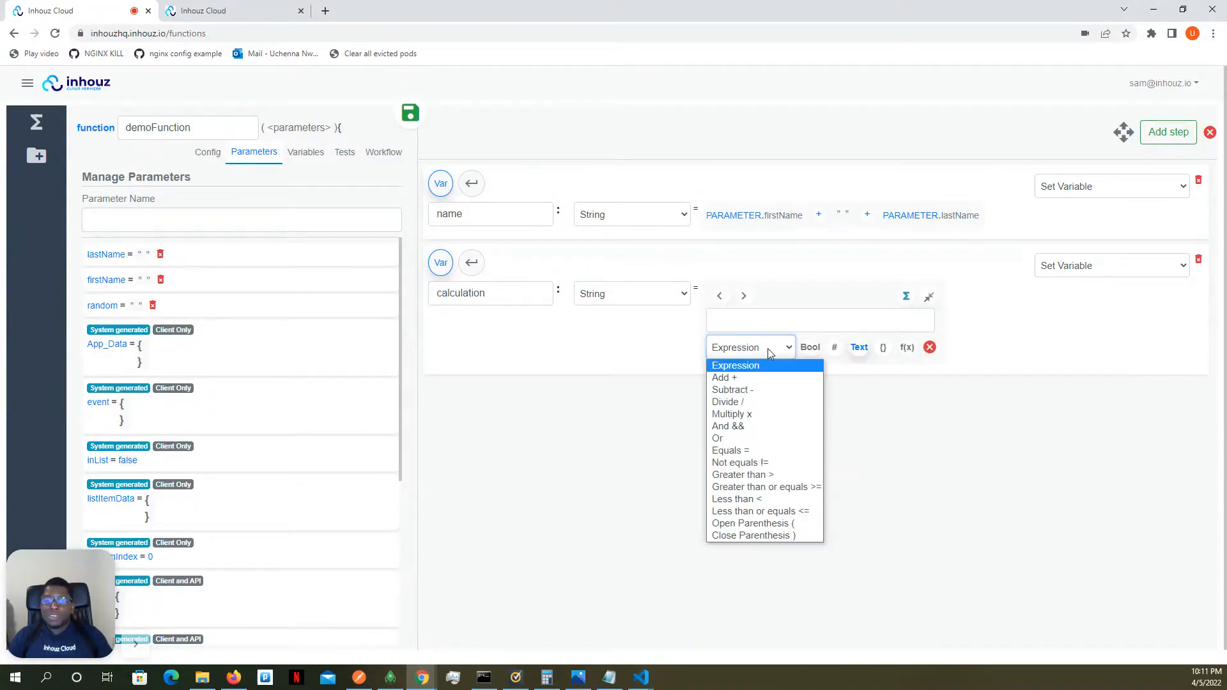
pyautogui.click(764, 525)
pyautogui.click(808, 297)
# Set the term after the opening parenthesis to the number 5 and add a blank term behind it.
pyautogui.click(729, 294)
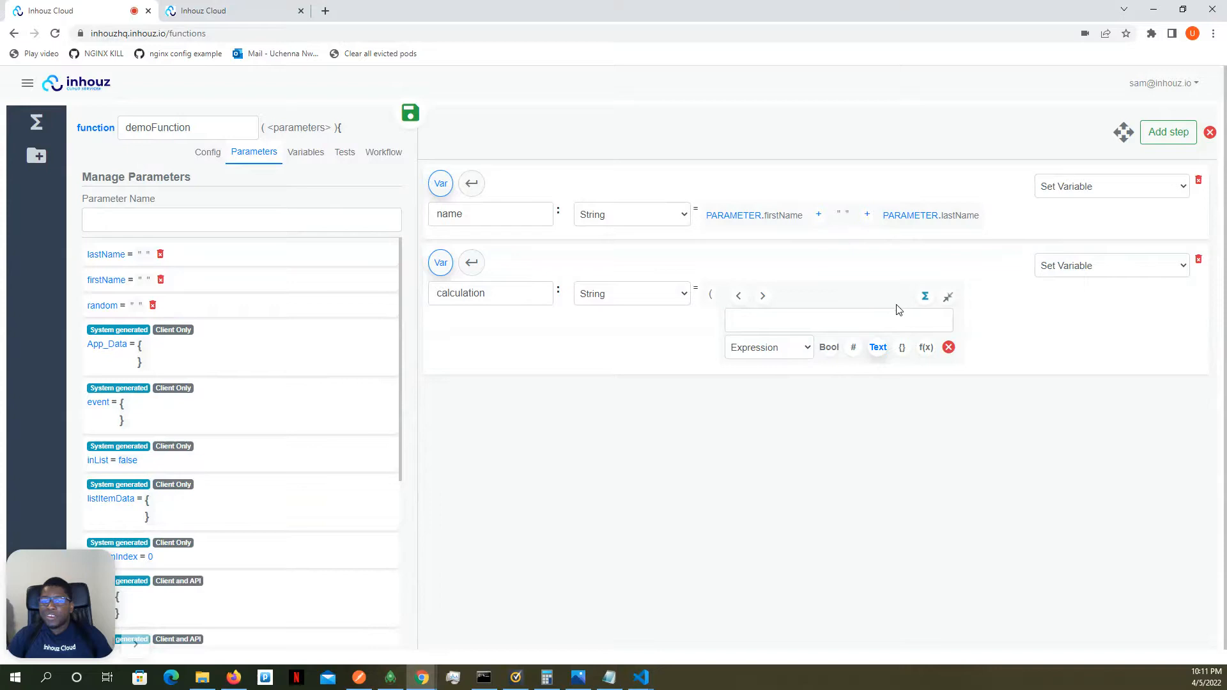
pyautogui.click(873, 347)
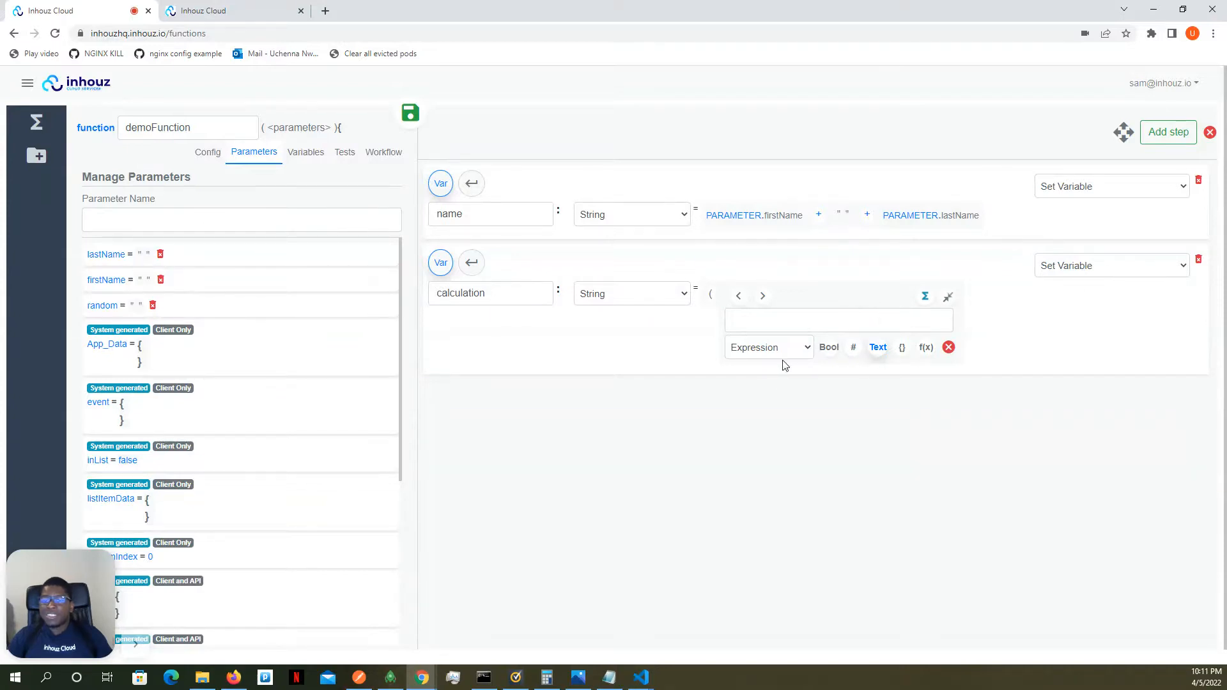
pyautogui.click(853, 347)
pyautogui.click(766, 317)
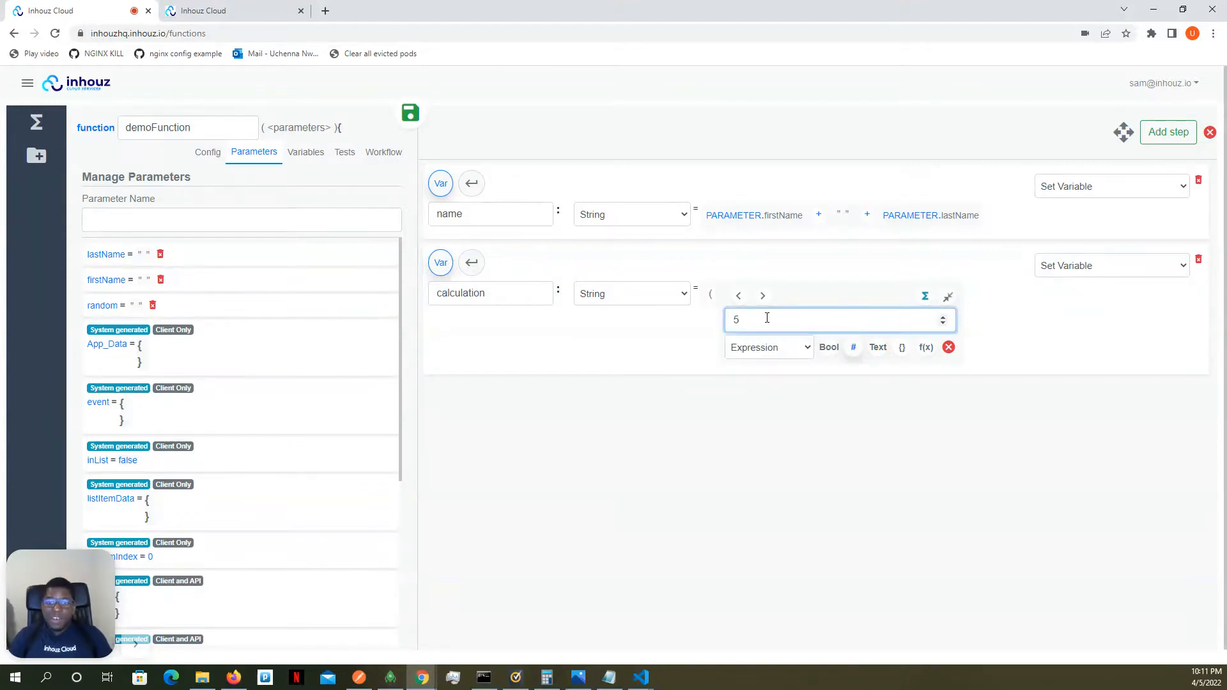
pyautogui.click(762, 296)
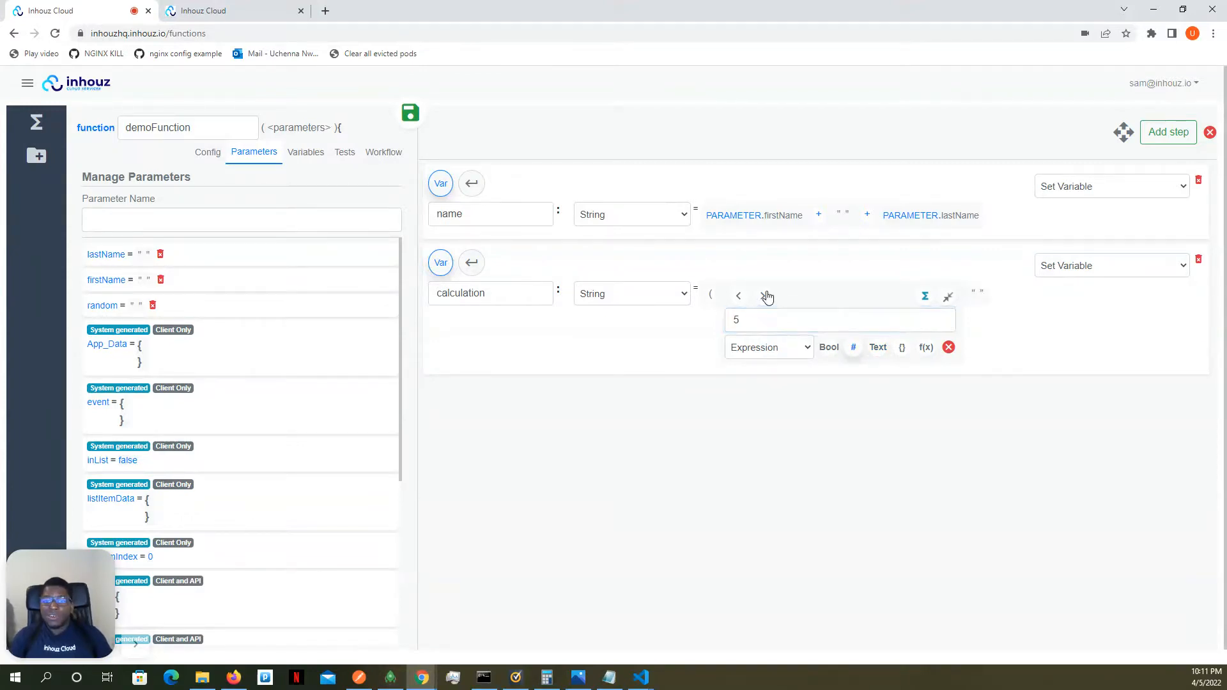
# Make the term after 5 a Multiply x operator, add another blank term, and collapse the finished term editors.
pyautogui.click(977, 295)
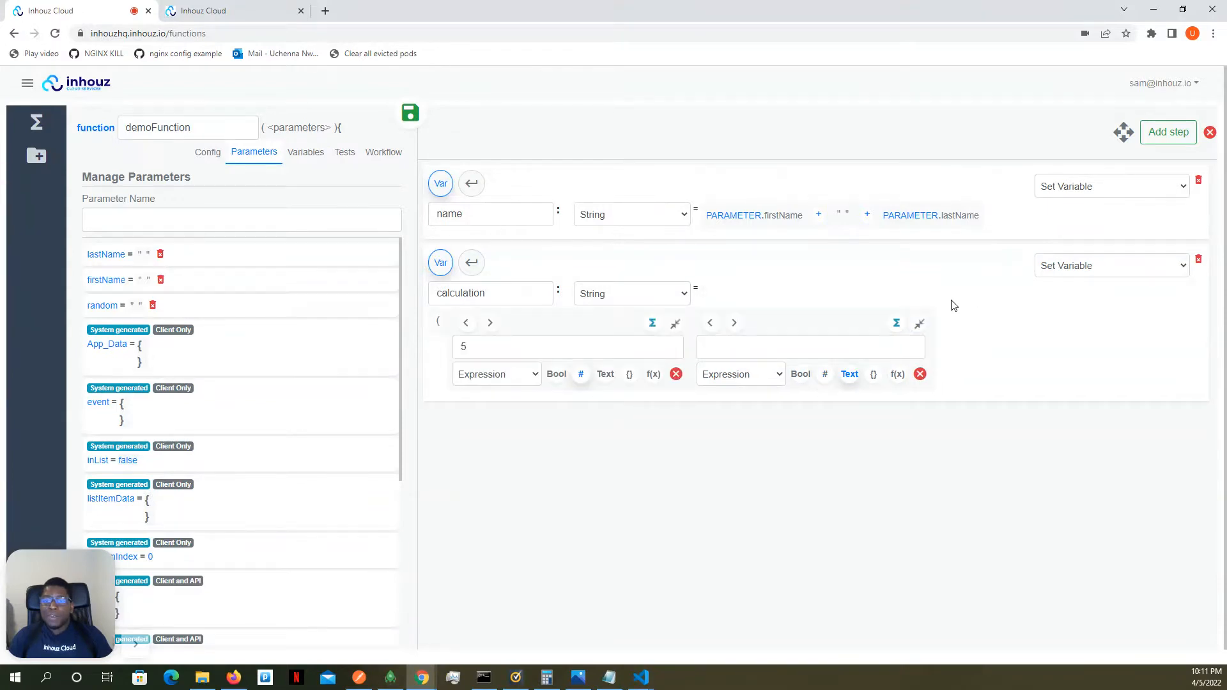
pyautogui.click(675, 325)
pyautogui.click(810, 350)
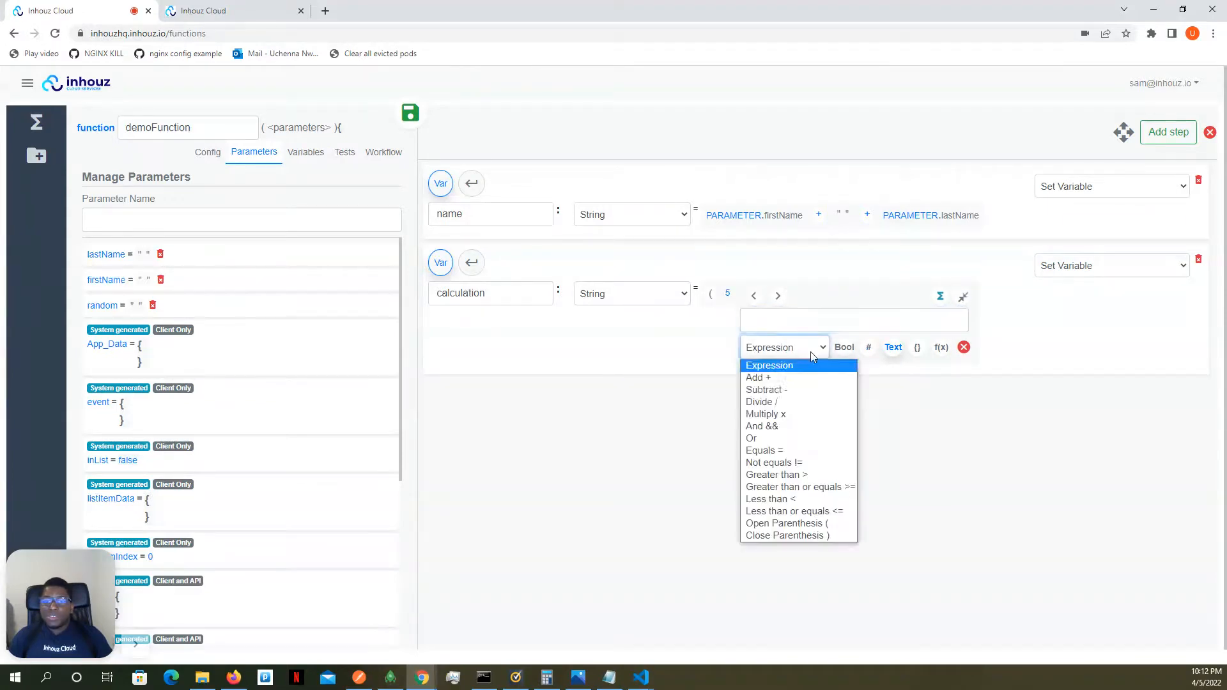
pyautogui.click(789, 414)
pyautogui.click(778, 296)
pyautogui.click(843, 298)
# Filter the expression methods by "dat" and apply New Date Constructor to the blank term after the multiply operator.
pyautogui.click(769, 295)
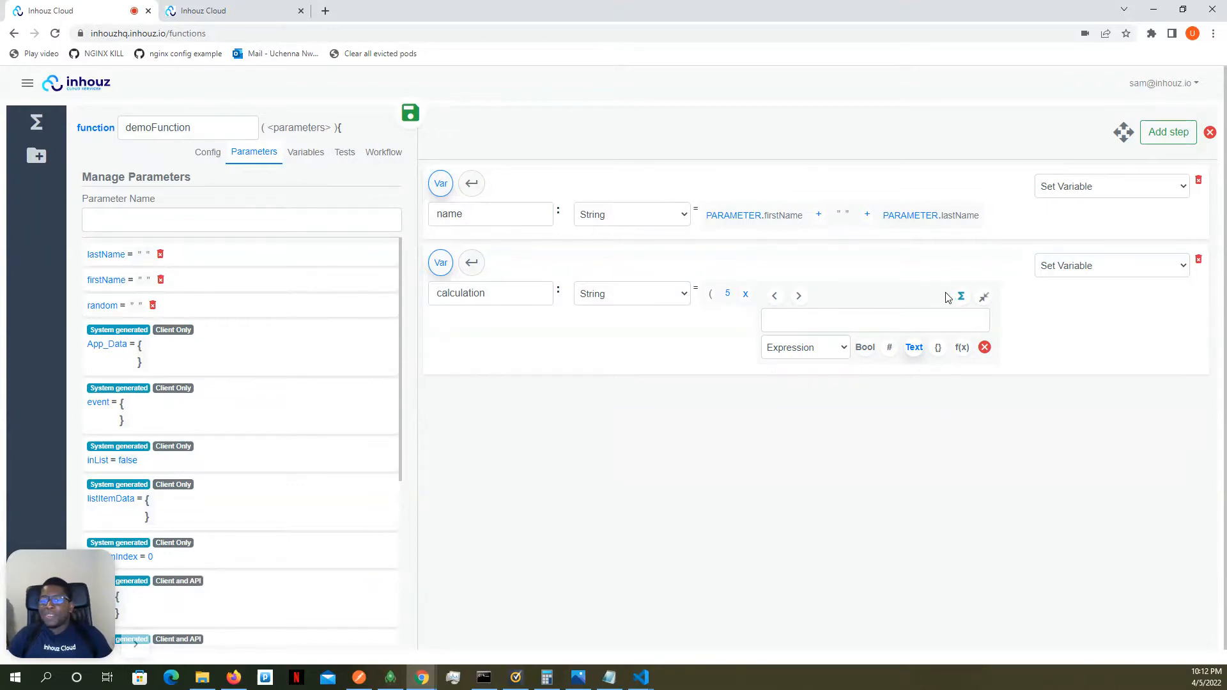
pyautogui.click(962, 298)
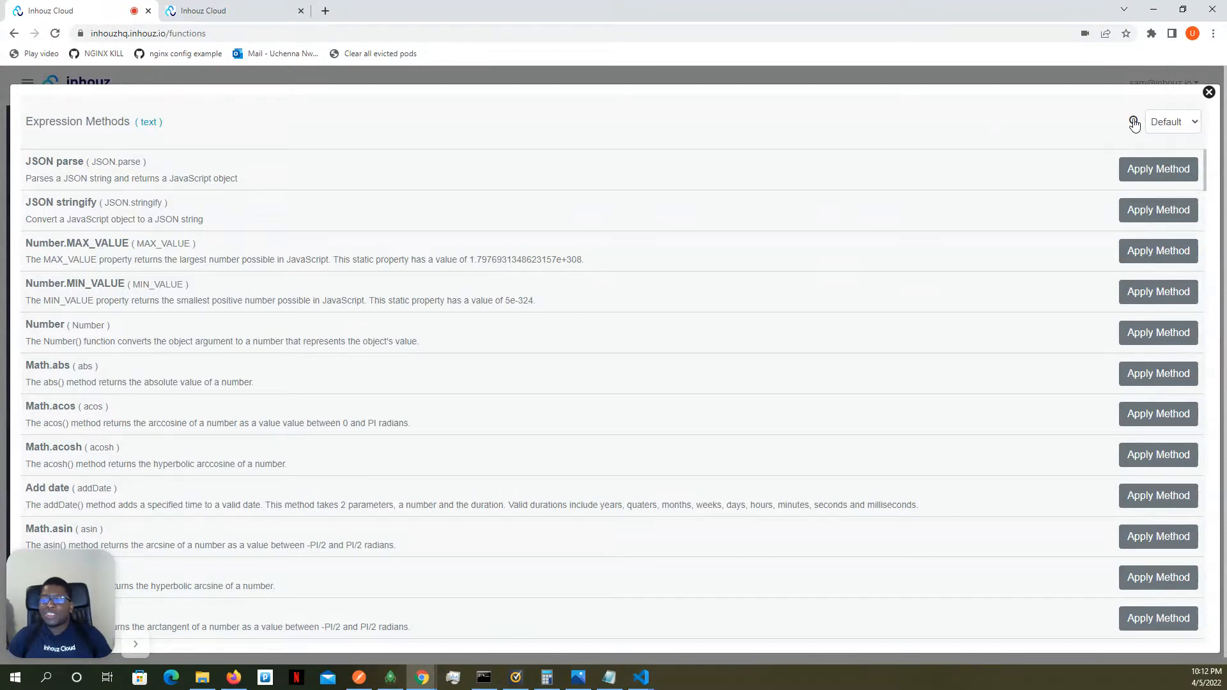
pyautogui.click(1133, 123)
pyautogui.click(1099, 120)
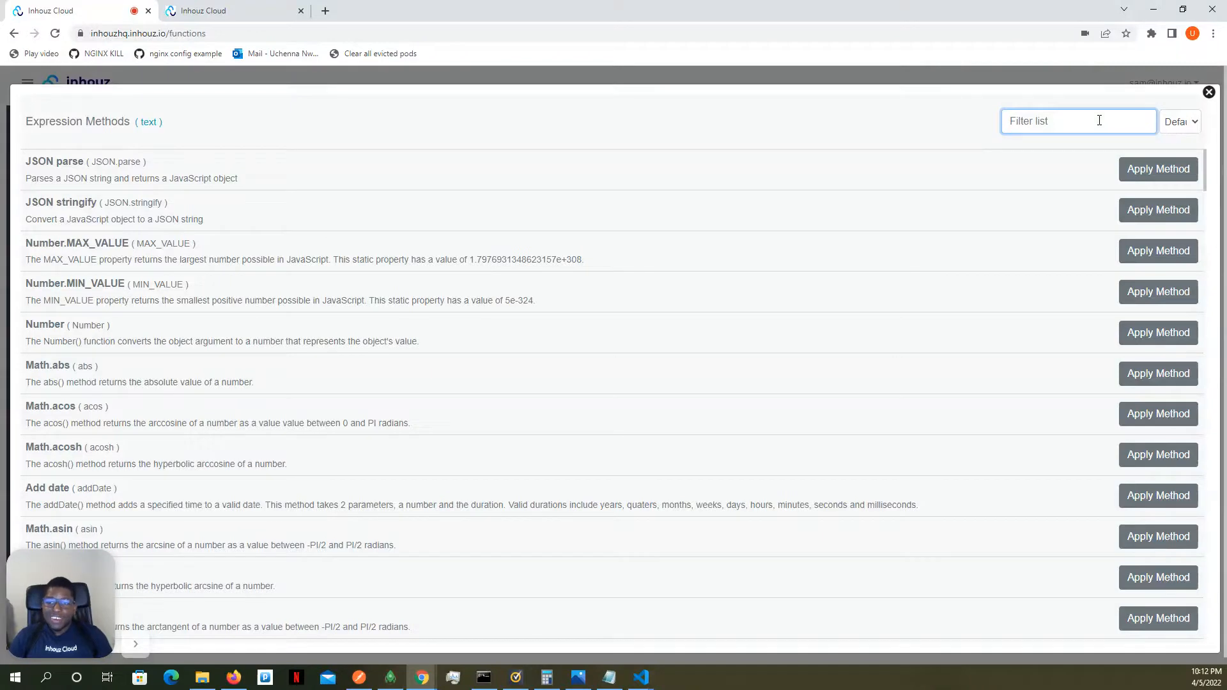
pyautogui.write('da')
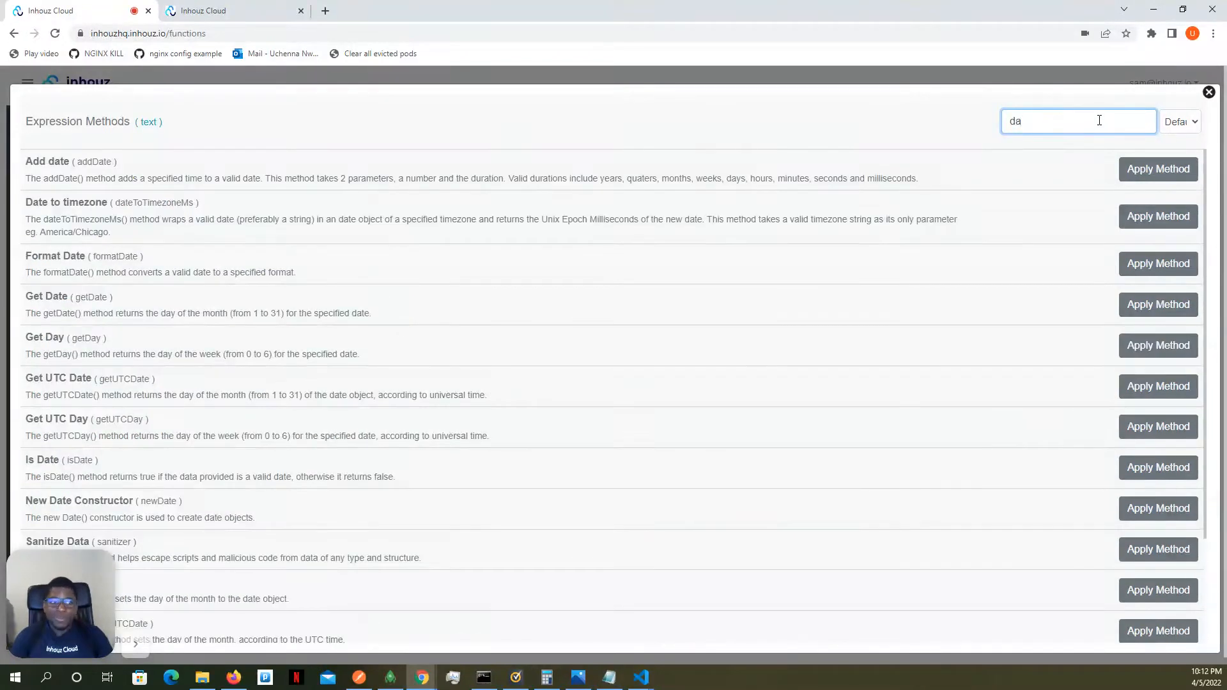
pyautogui.write('t')
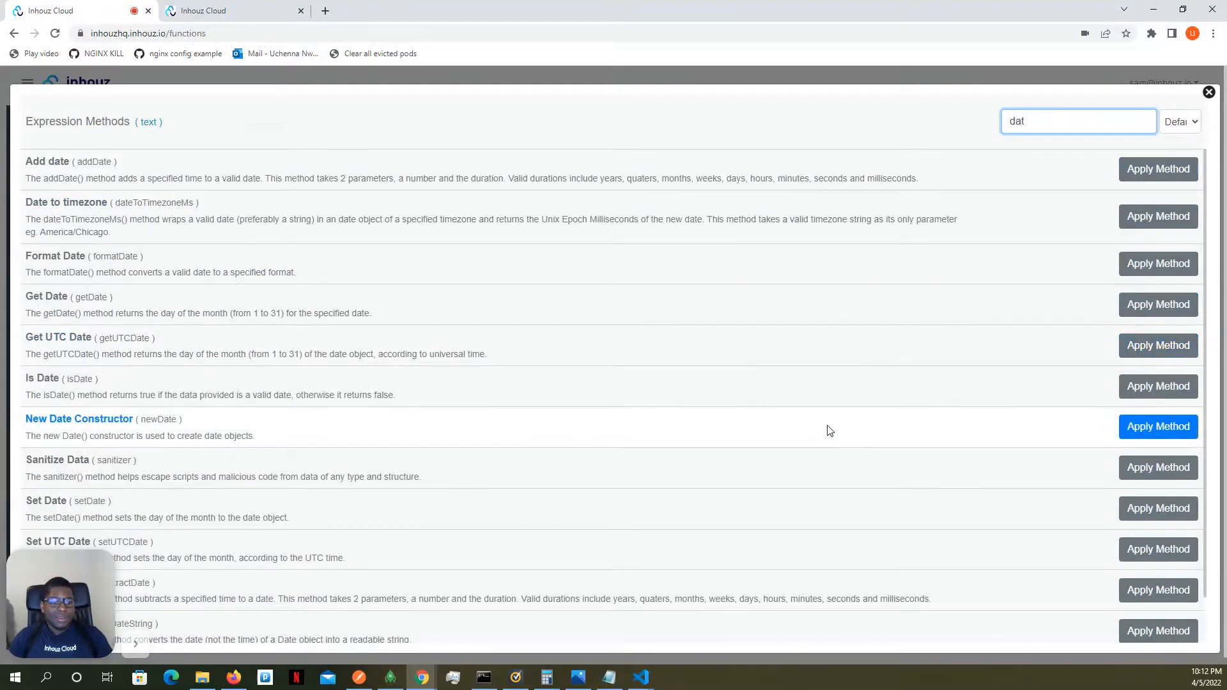
pyautogui.click(1147, 434)
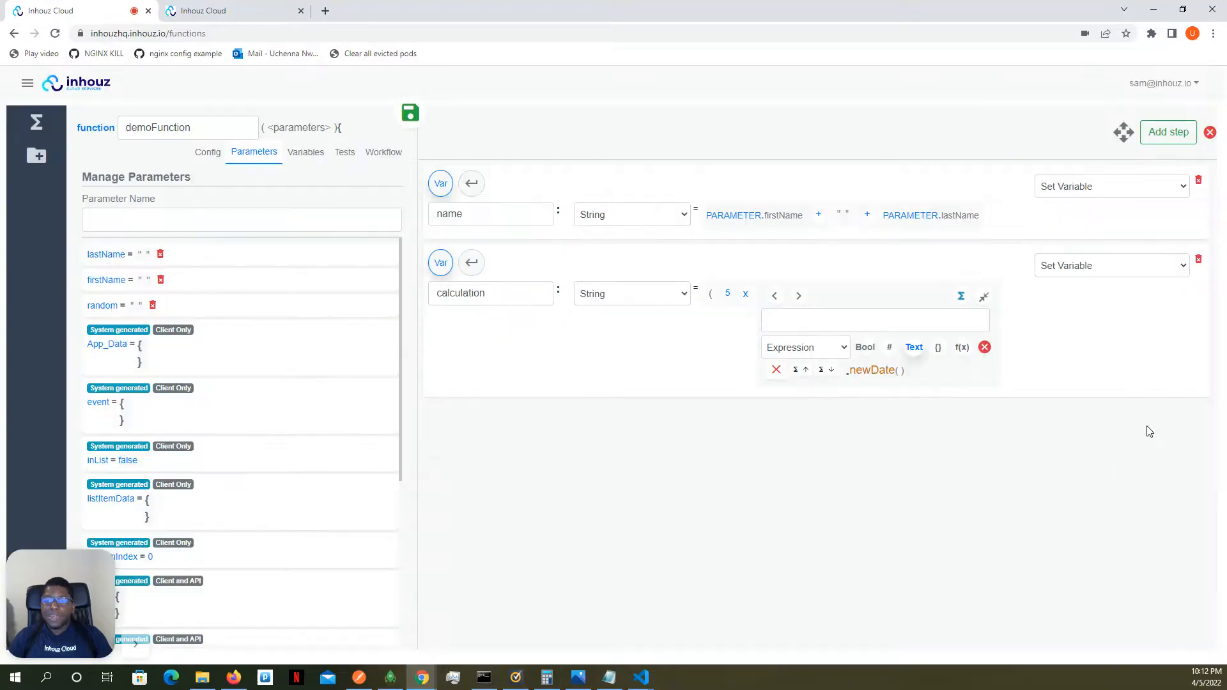
# Filter the expression methods by "get t", chain Get Time after newDate, and add a blank term behind it.
pyautogui.click(961, 296)
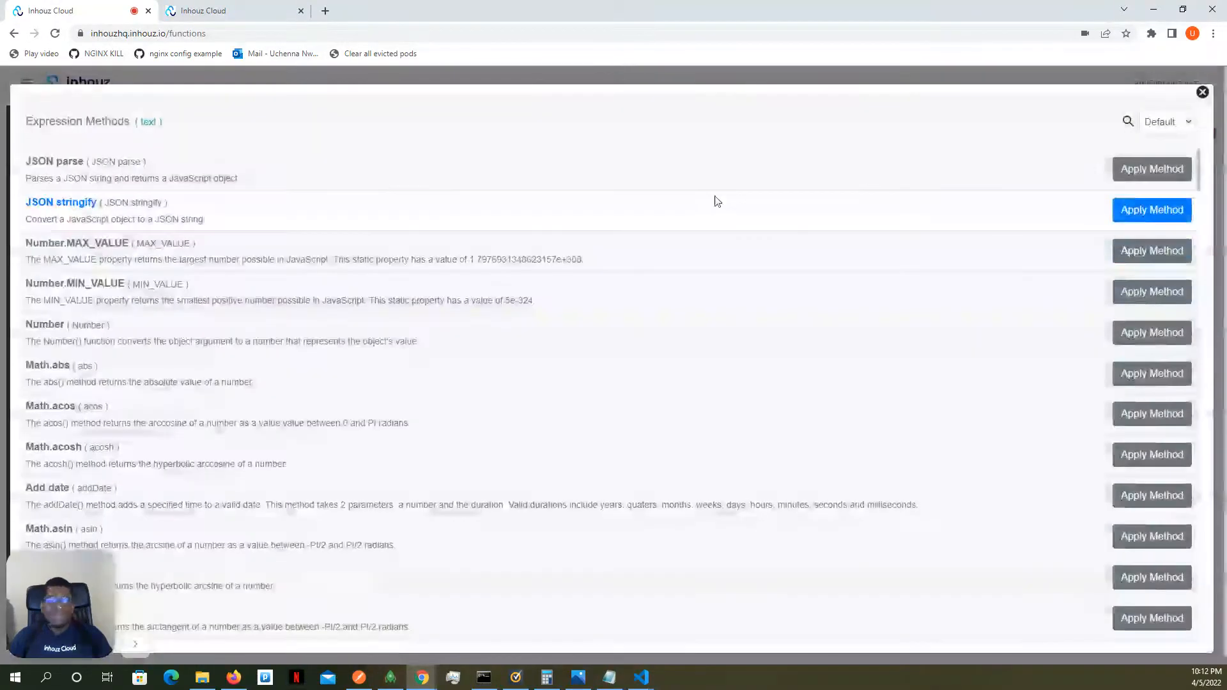
pyautogui.click(1128, 123)
pyautogui.click(1069, 123)
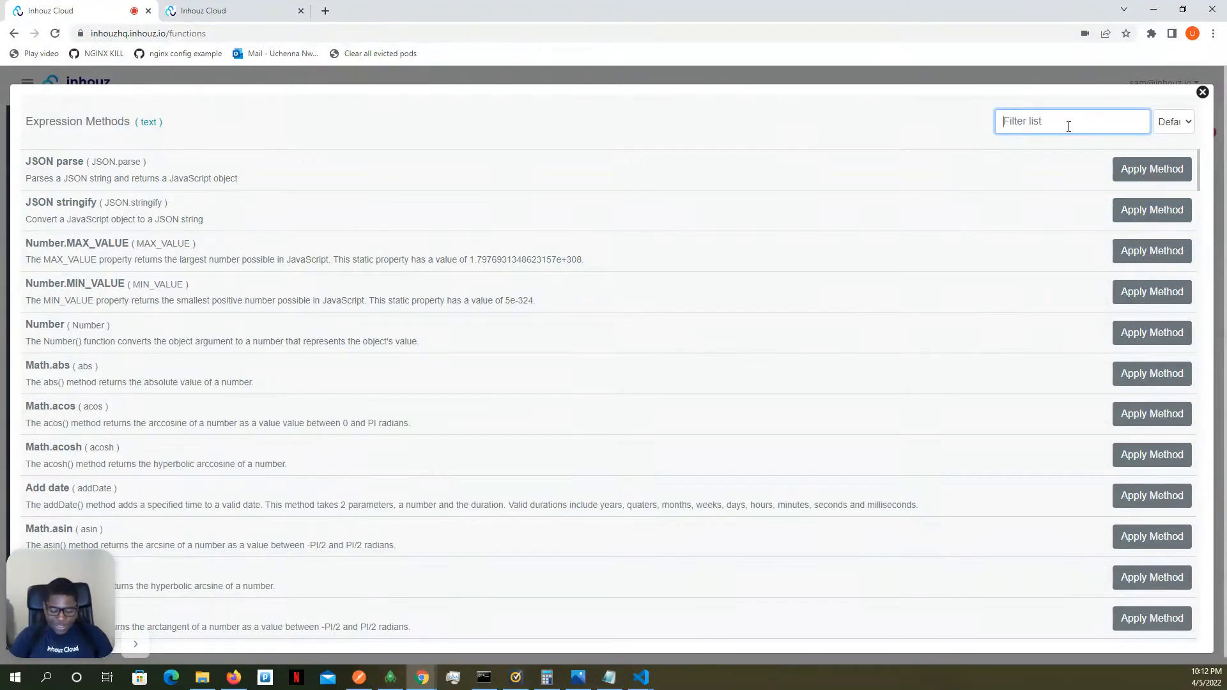
pyautogui.write('get ')
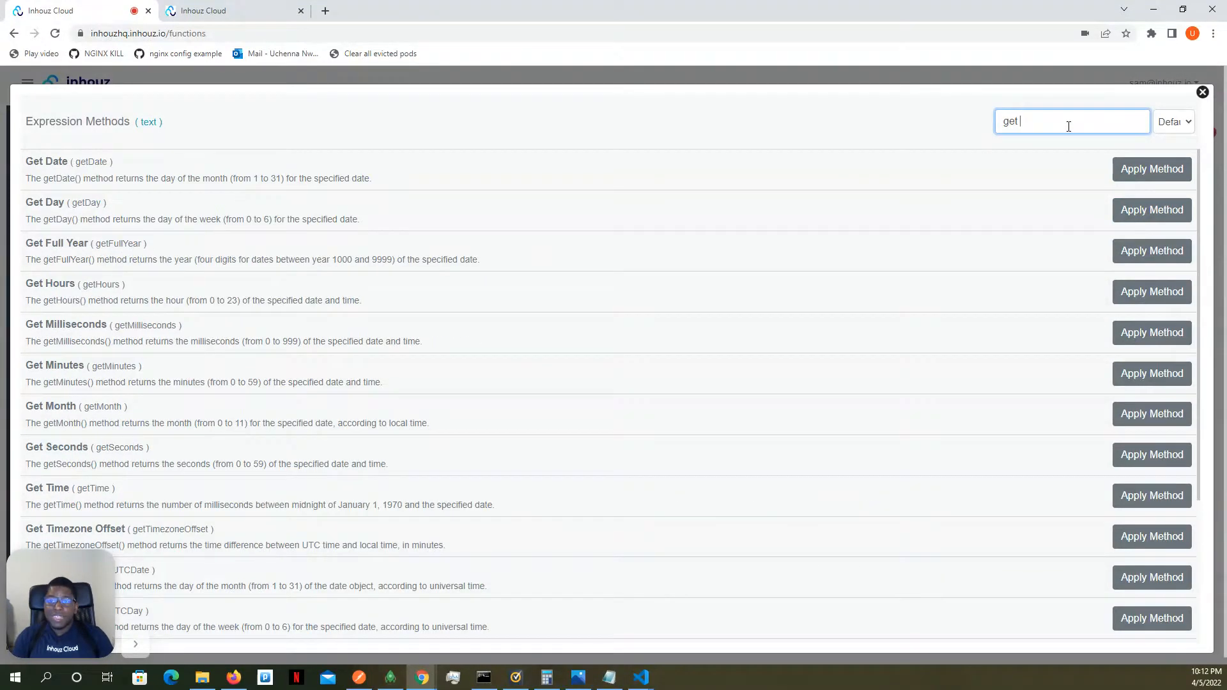
pyautogui.write('t')
pyautogui.click(1140, 168)
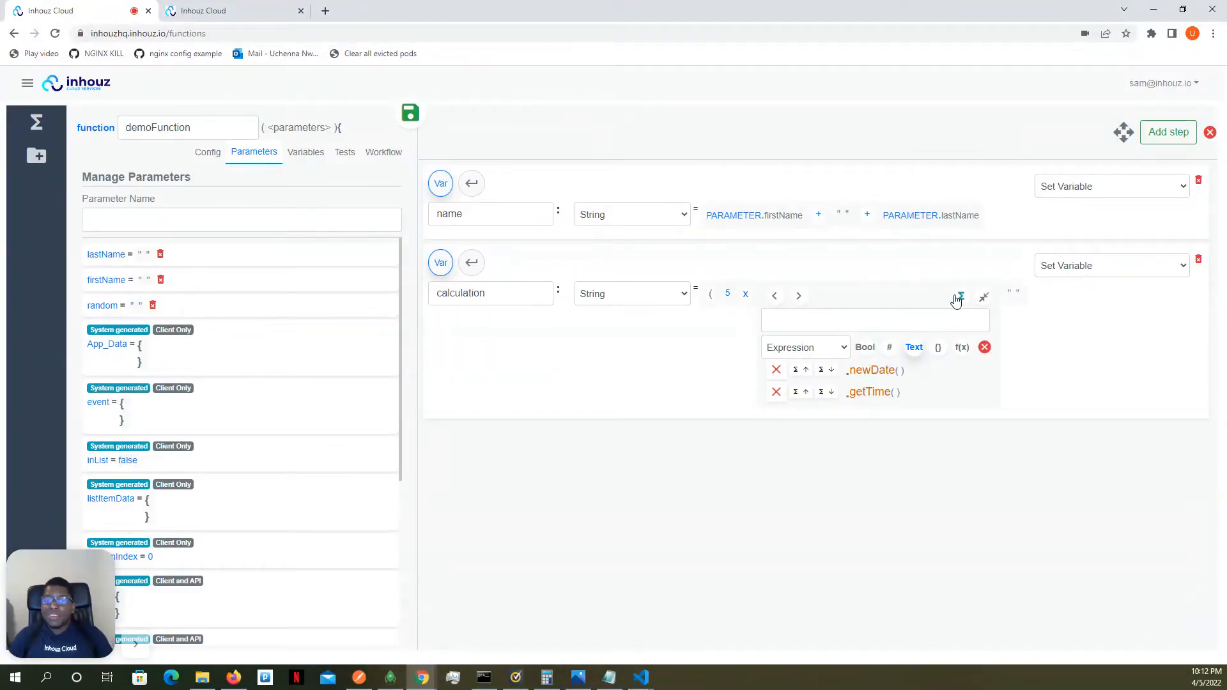
# Make the blank term after the date expression a Close Parenthesis and collapse the term editors of the calculation variable.
pyautogui.click(985, 297)
pyautogui.click(845, 294)
pyautogui.click(854, 345)
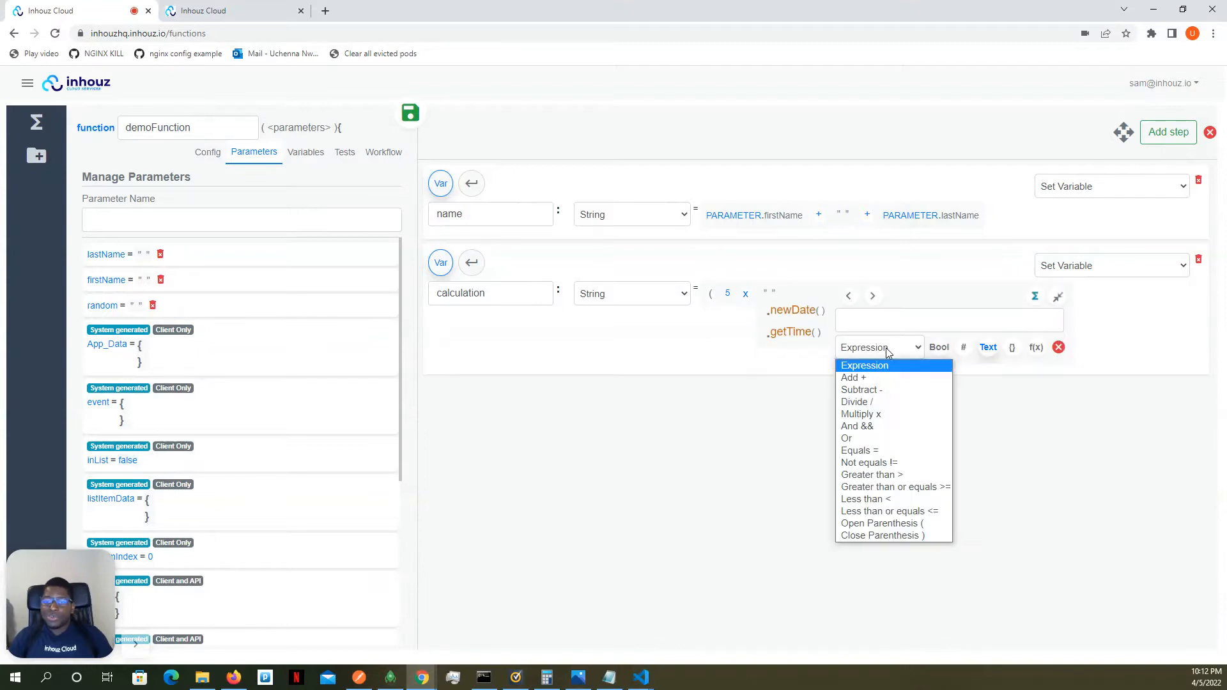
pyautogui.click(892, 537)
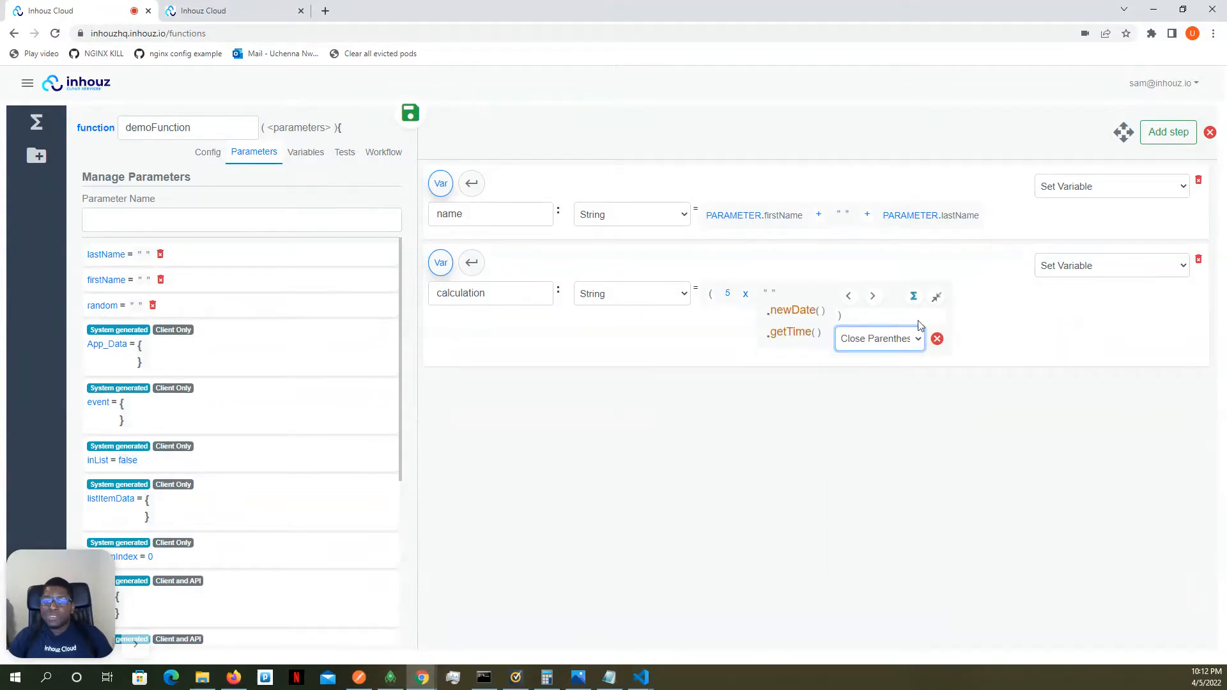
pyautogui.click(937, 298)
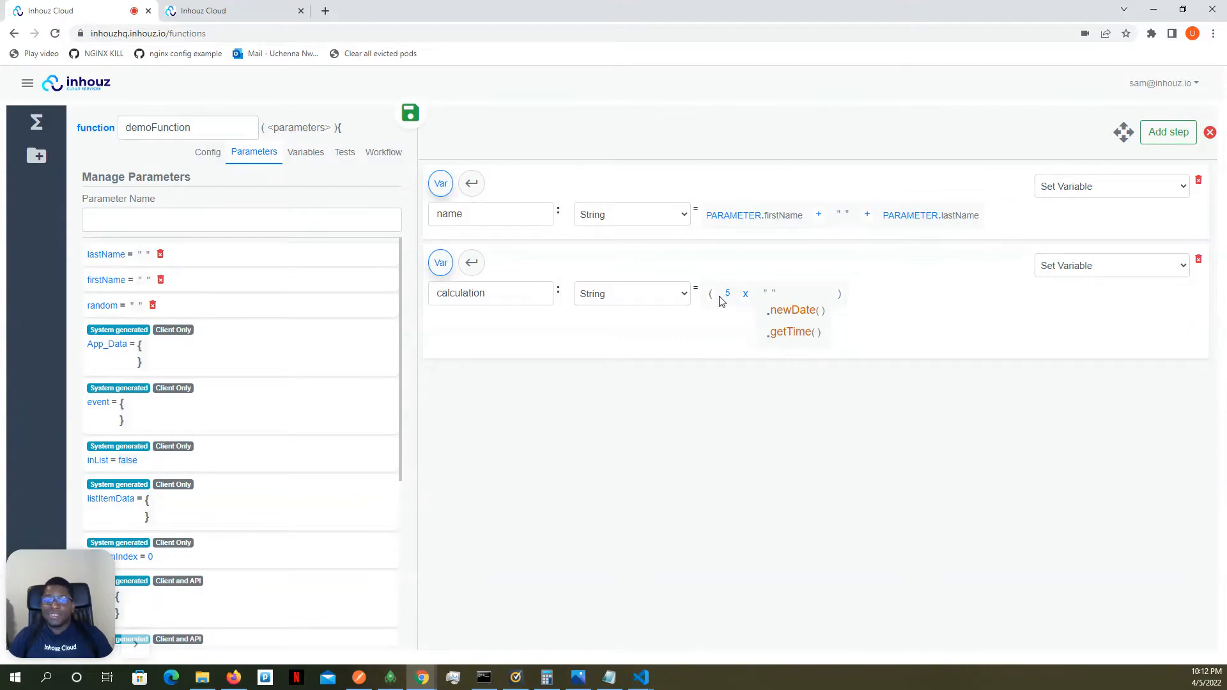
pyautogui.click(840, 297)
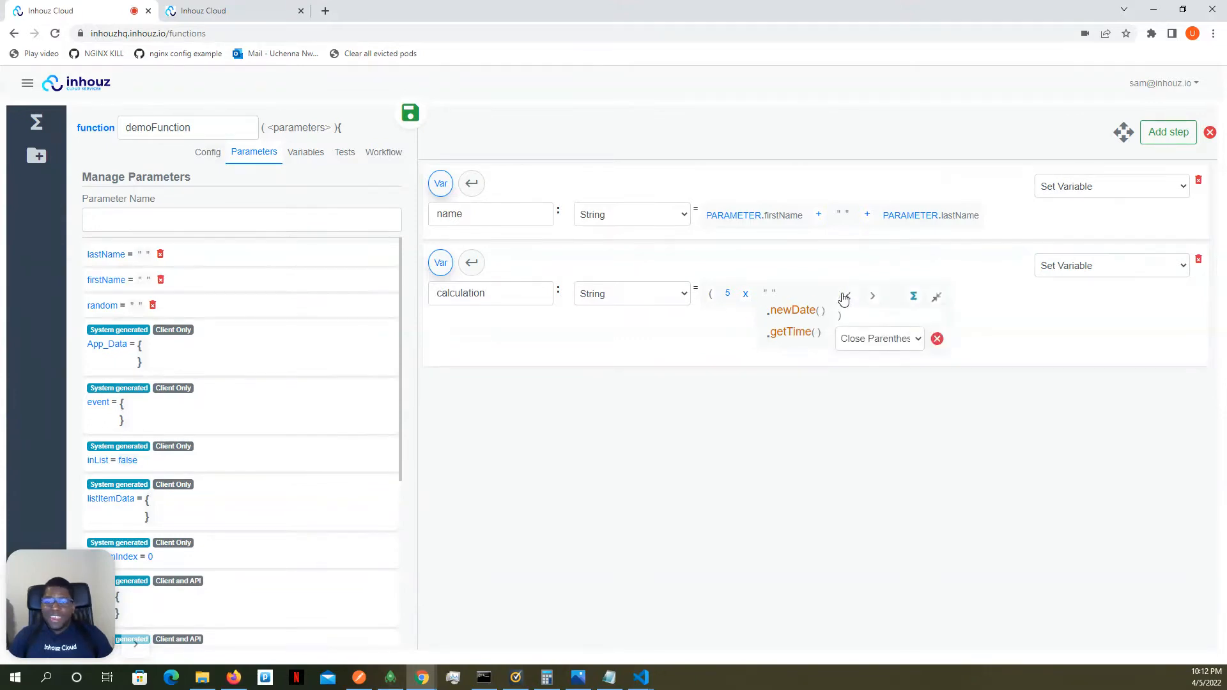
pyautogui.click(936, 296)
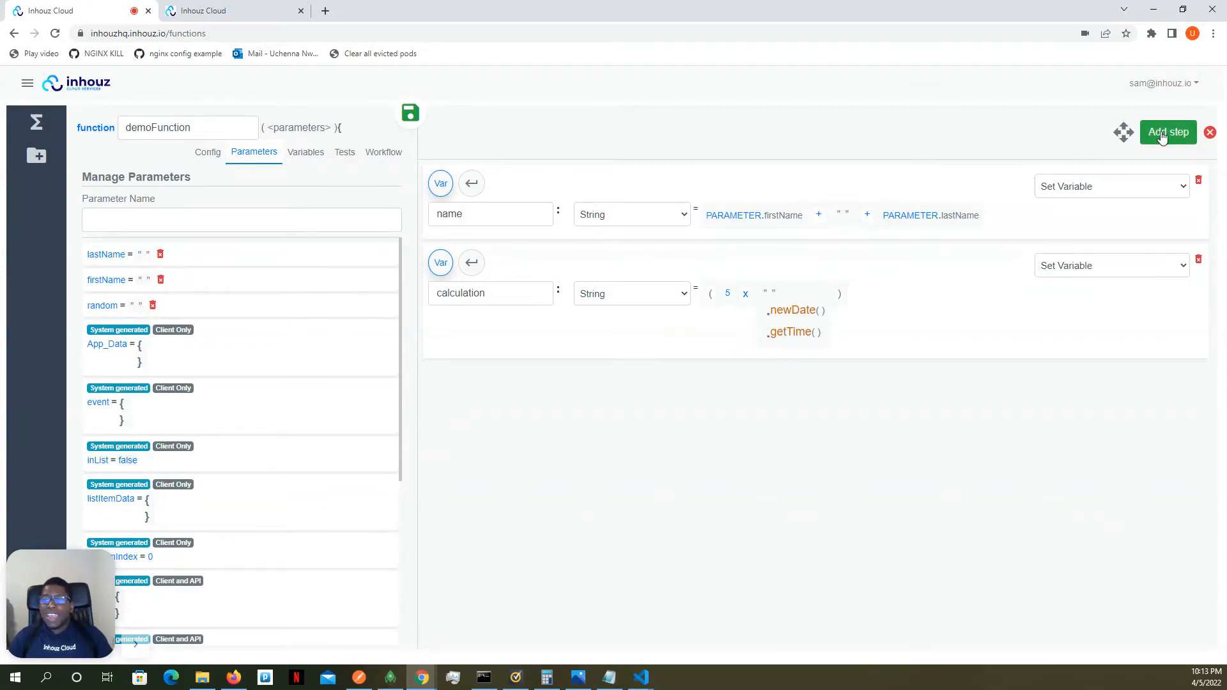
# Turn on workflow step reordering, try moving the name variable step, and turn reordering off again.
pyautogui.click(1123, 132)
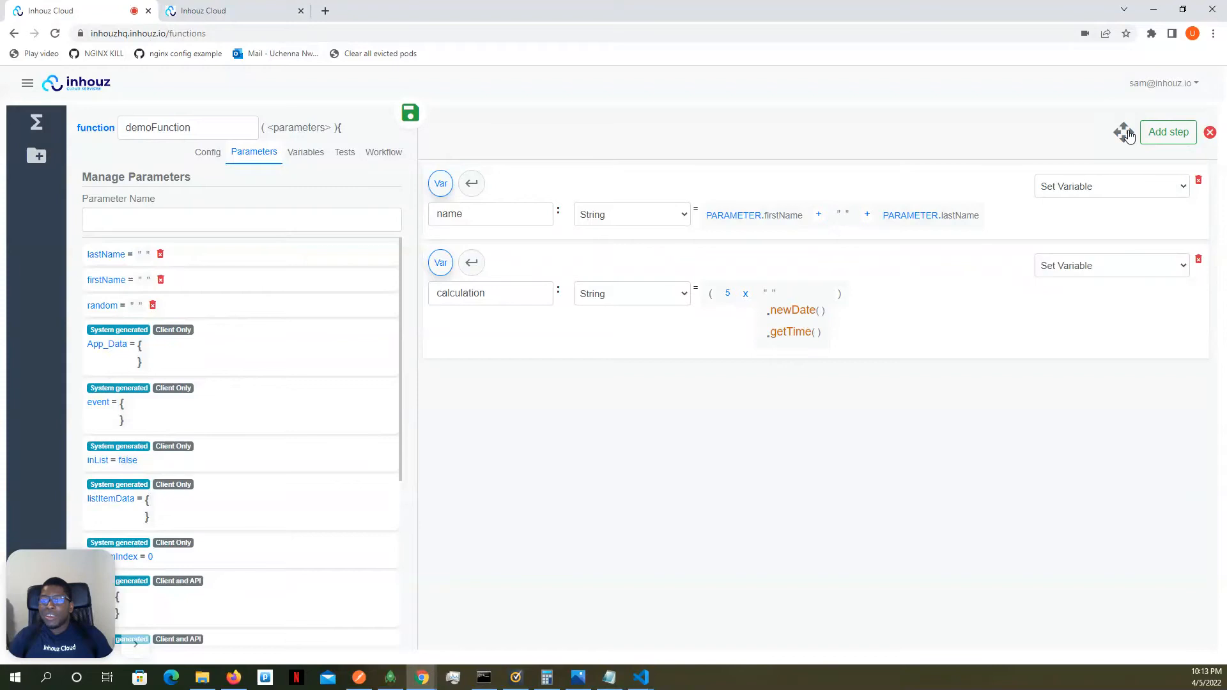
pyautogui.moveTo(934, 189); pyautogui.dragTo(882, 197)
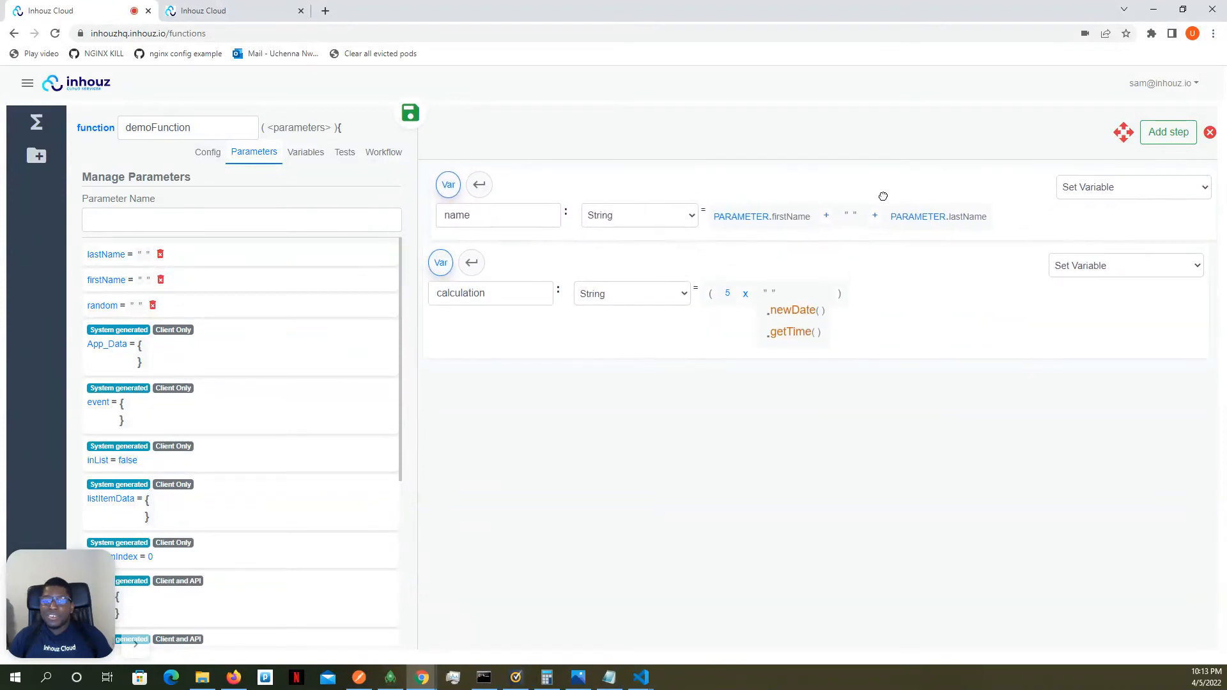
pyautogui.click(1125, 142)
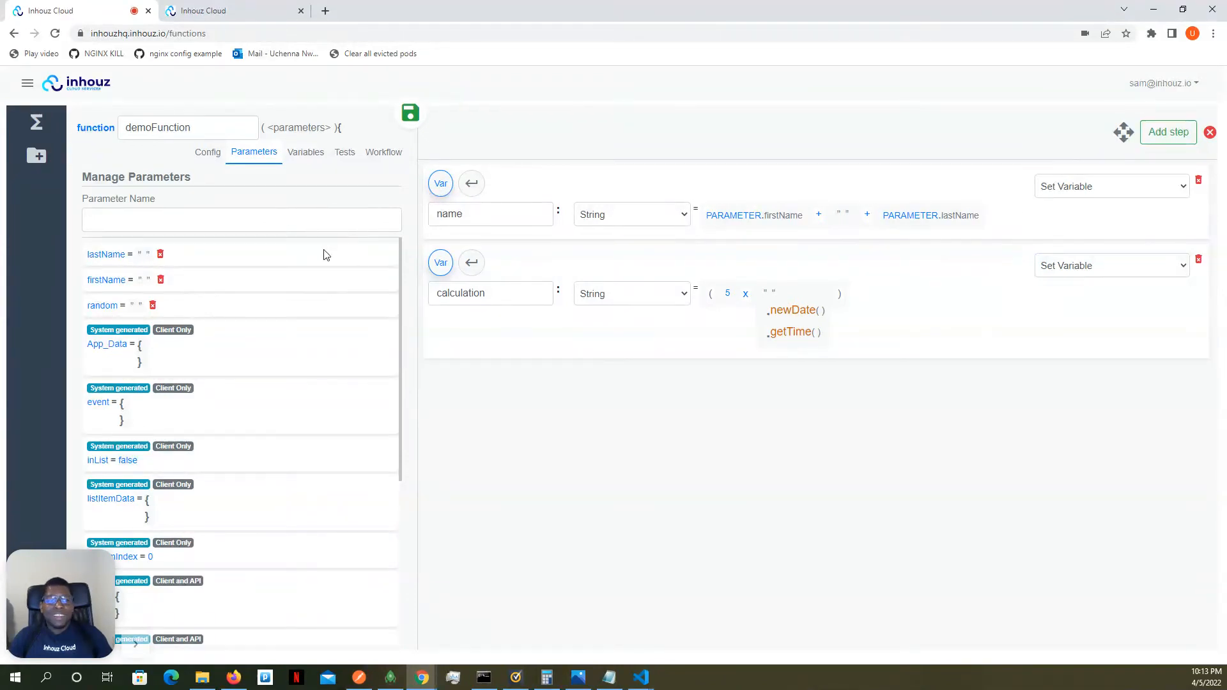
# Show the list of variables managed in demoFunction.
pyautogui.click(304, 154)
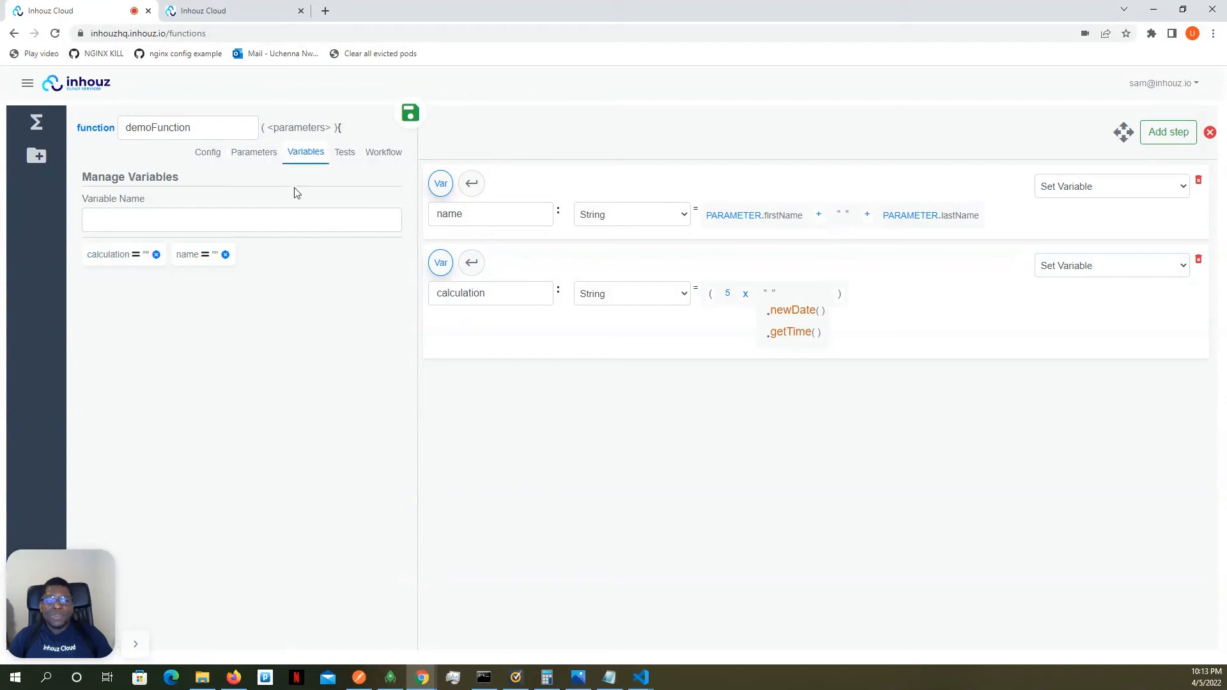